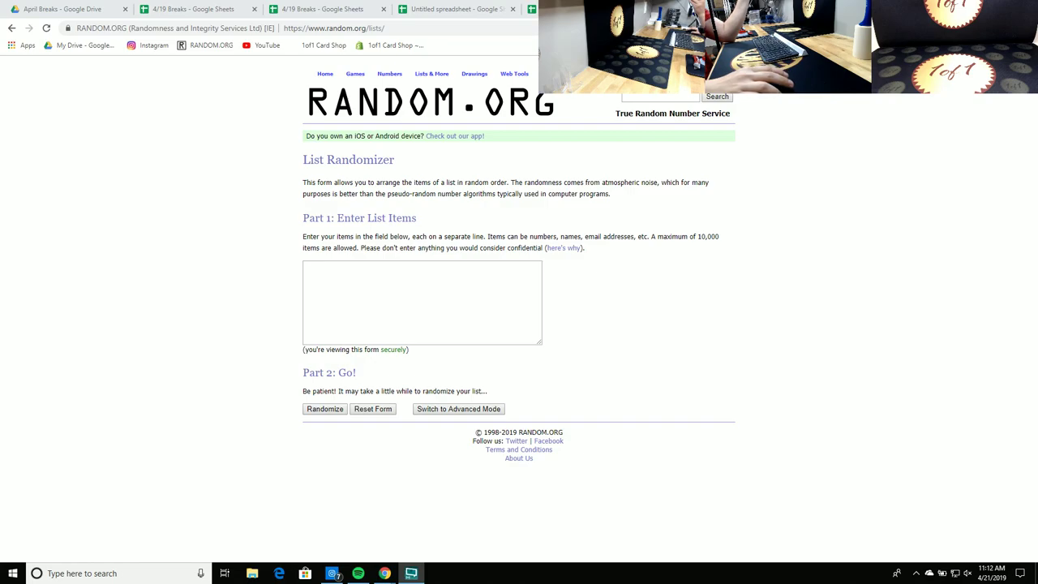
# Step: Paste the ten $25.25 names from G4:G13 into the List Randomizer box, replacing the stray text
pyautogui.rightClick(398, 293)
pyautogui.click(421, 378)
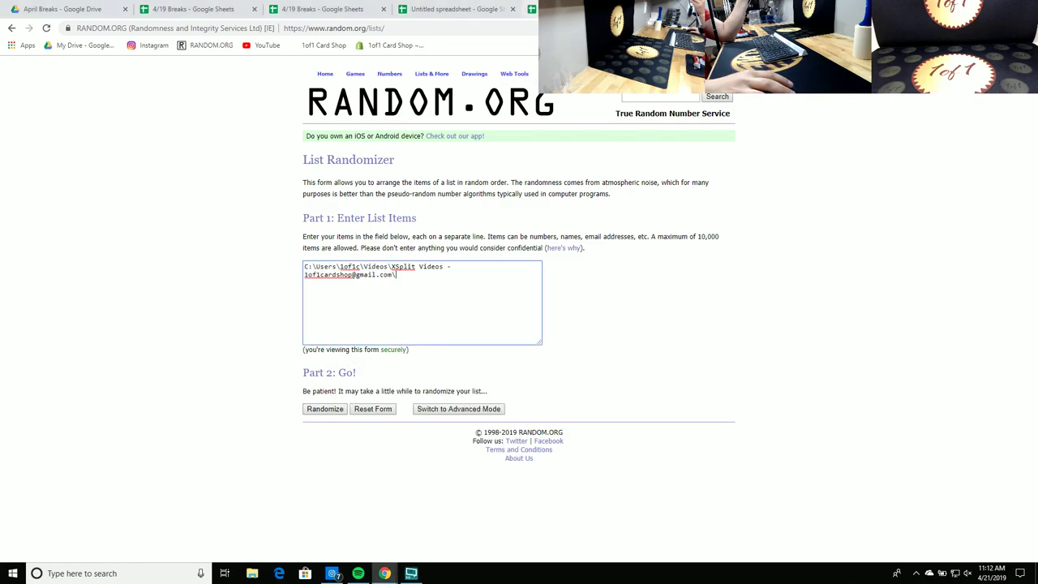
pyautogui.hotkey('ctrl', 'shift', 'Tab')
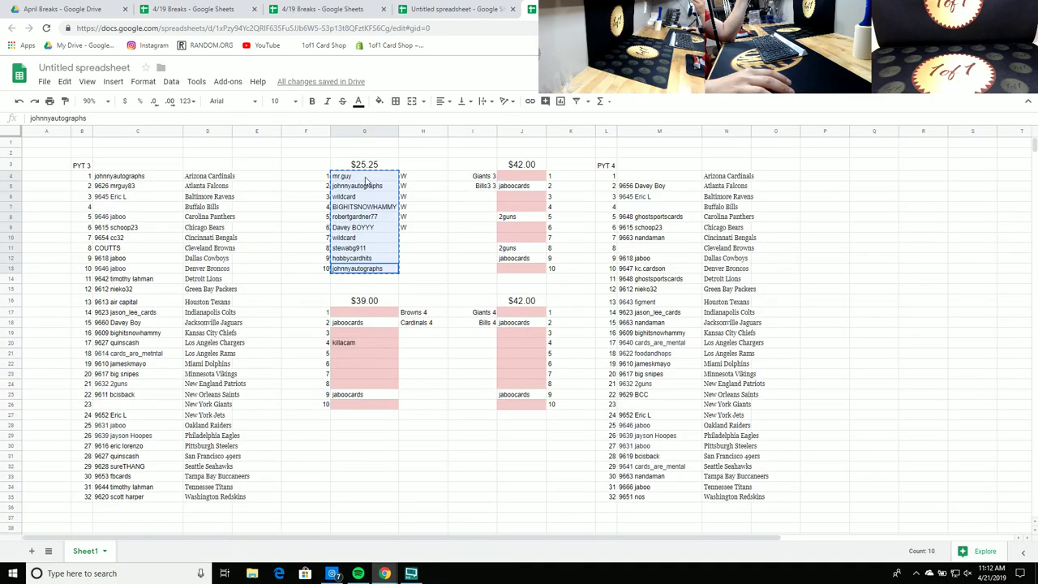
pyautogui.rightClick(361, 178)
pyautogui.click(383, 205)
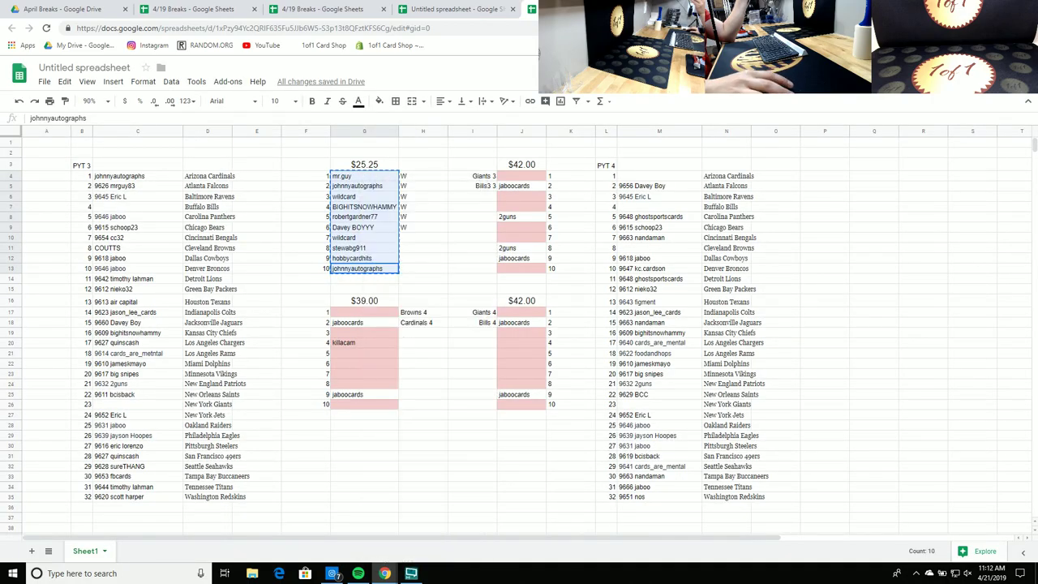
pyautogui.hotkey('ctrl', 'Tab')
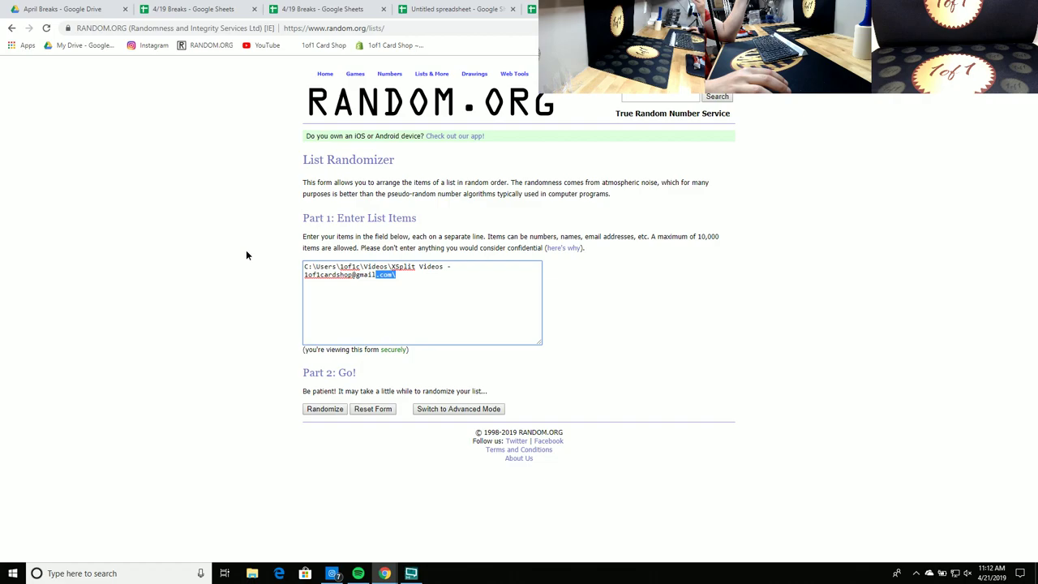
pyautogui.hotkey('ctrl', 'a')
pyautogui.rightClick(313, 267)
pyautogui.click(351, 319)
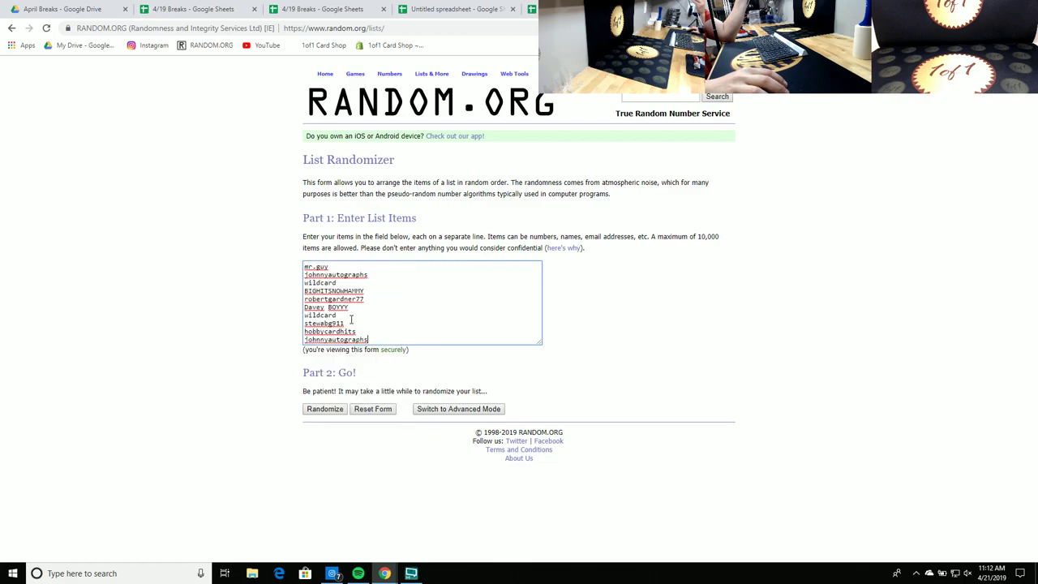
# Step: Randomize the list five times and copy the final shuffled order
pyautogui.click(329, 410)
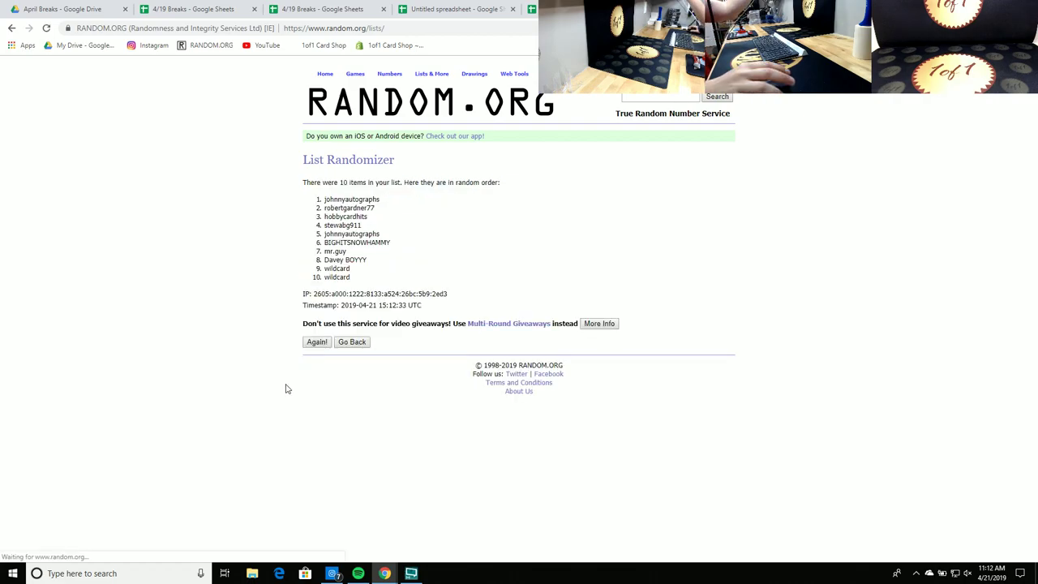
pyautogui.click(318, 343)
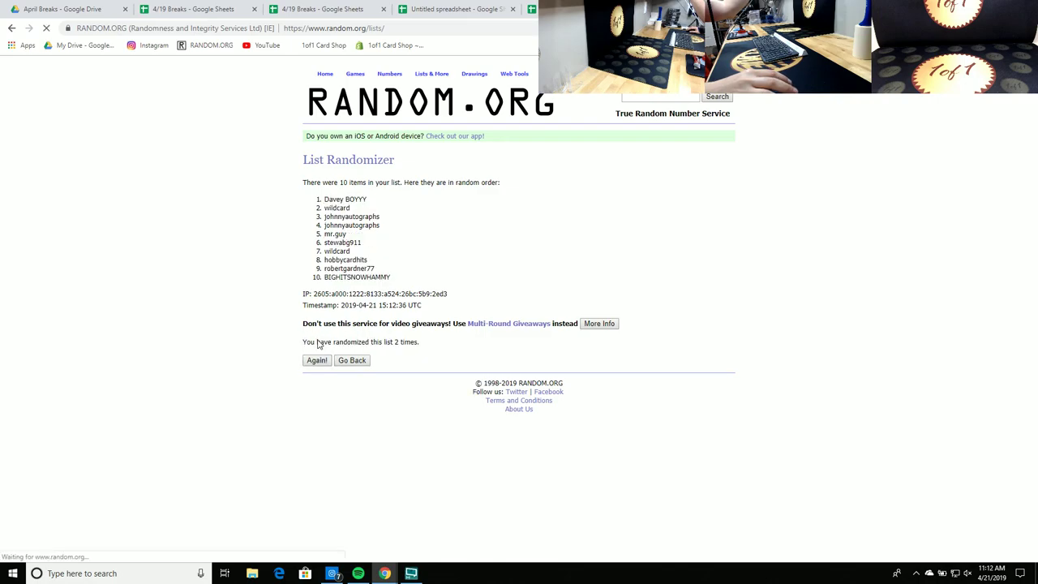
pyautogui.click(317, 360)
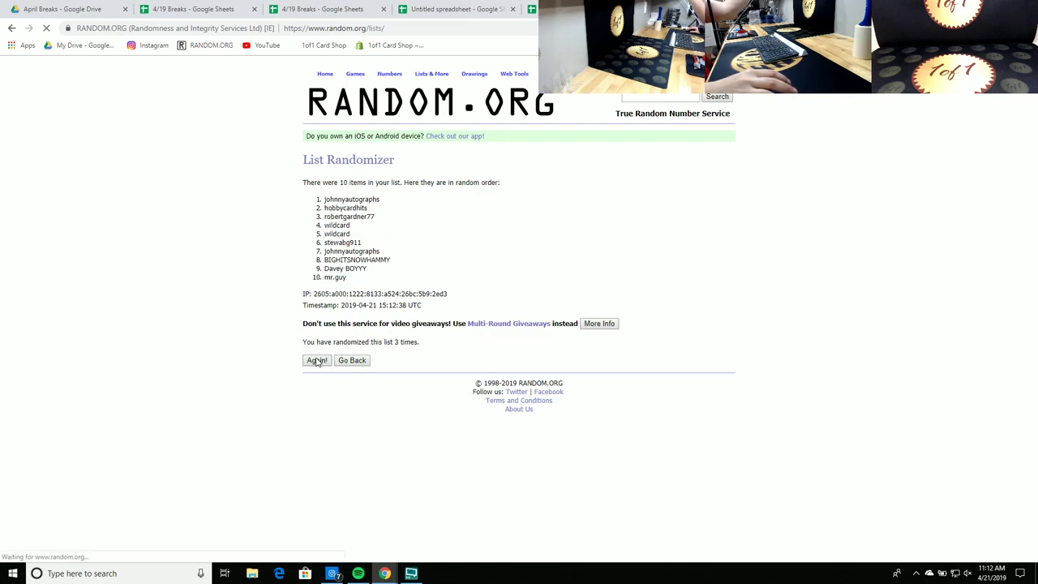
pyautogui.click(318, 360)
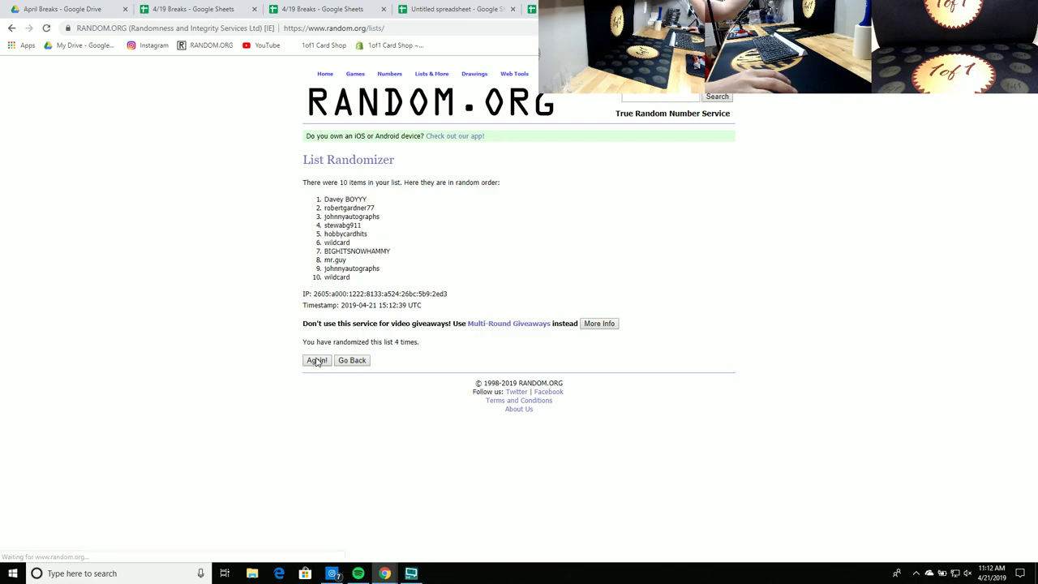
pyautogui.click(318, 360)
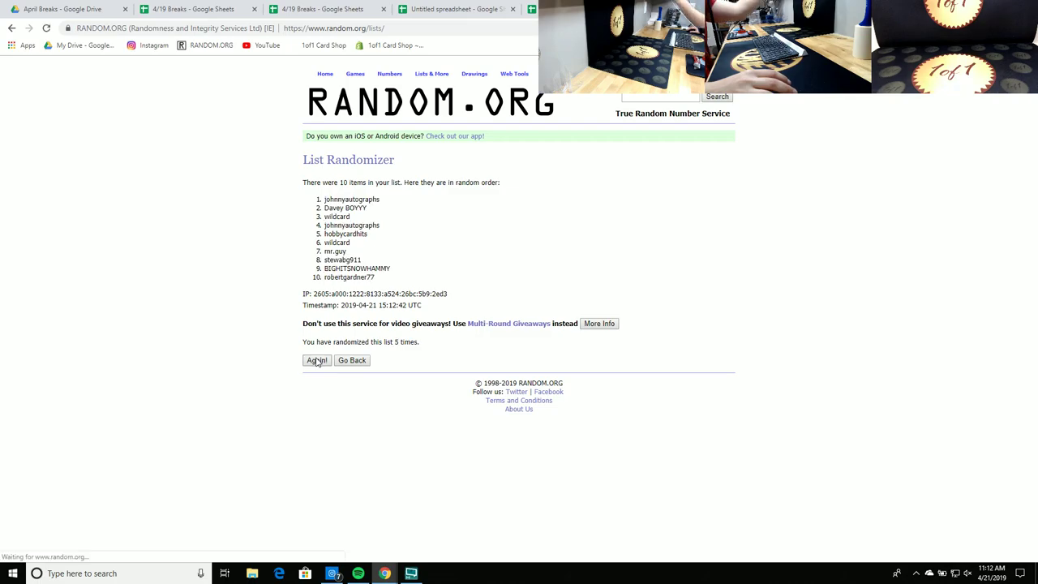
pyautogui.moveTo(387, 284); pyautogui.dragTo(315, 201)
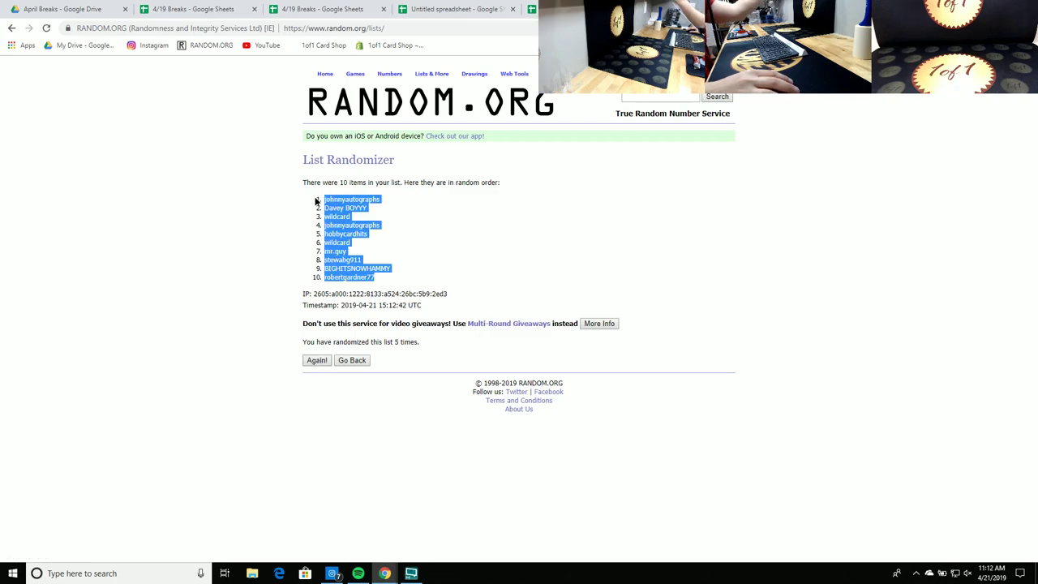
pyautogui.rightClick(341, 204)
pyautogui.click(354, 212)
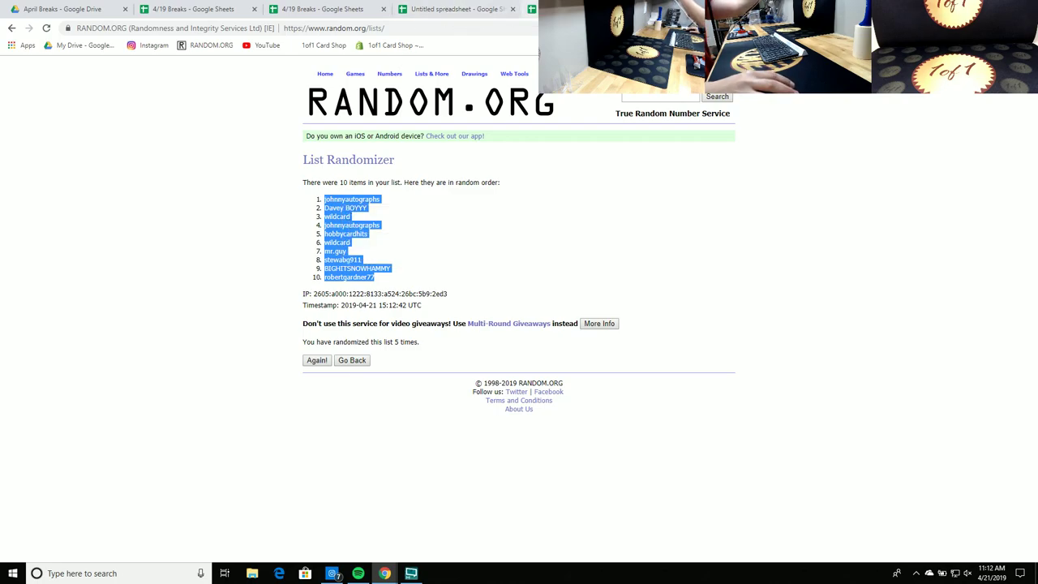
# Step: Paste the shuffled names into the $25.25 table at G4:G13
pyautogui.click(454, 9)
pyautogui.rightClick(362, 178)
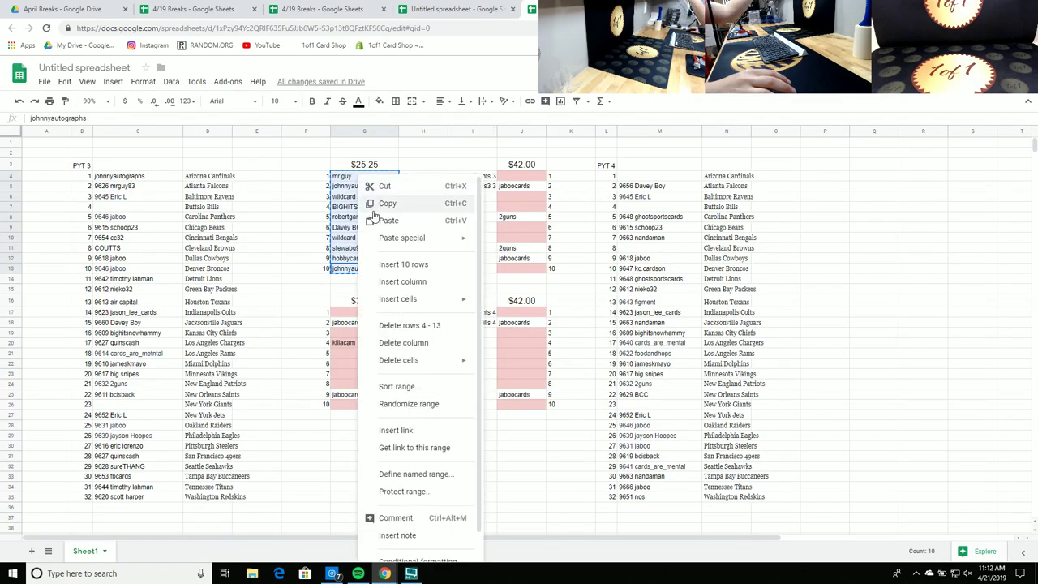
pyautogui.click(388, 220)
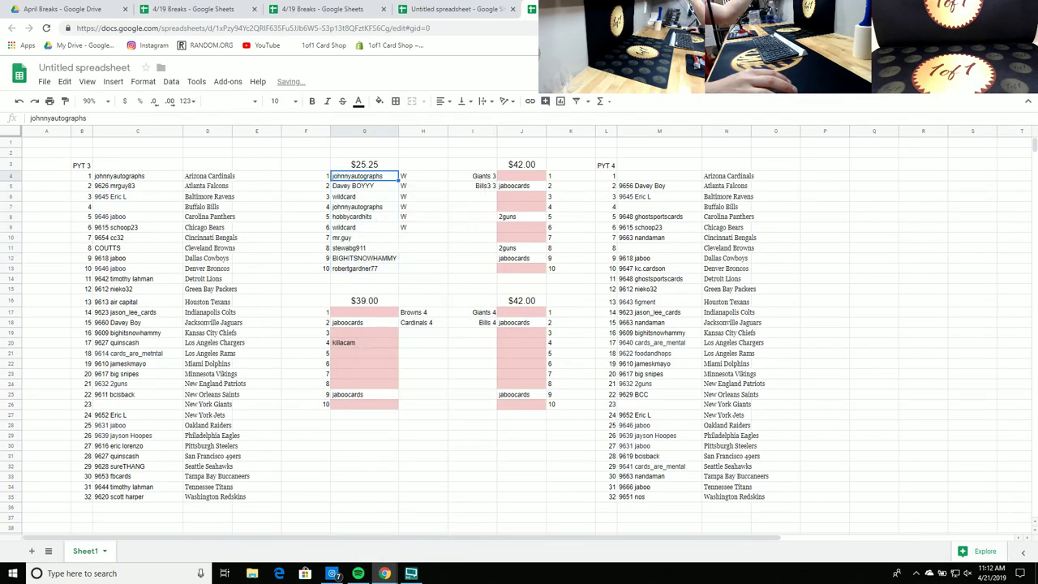
# Step: Move names from column G into the empty $42.00 slots in column J
pyautogui.moveTo(487, 184); pyautogui.dragTo(509, 181)
pyautogui.moveTo(369, 187); pyautogui.dragTo(519, 199)
pyautogui.moveTo(373, 211); pyautogui.dragTo(511, 229)
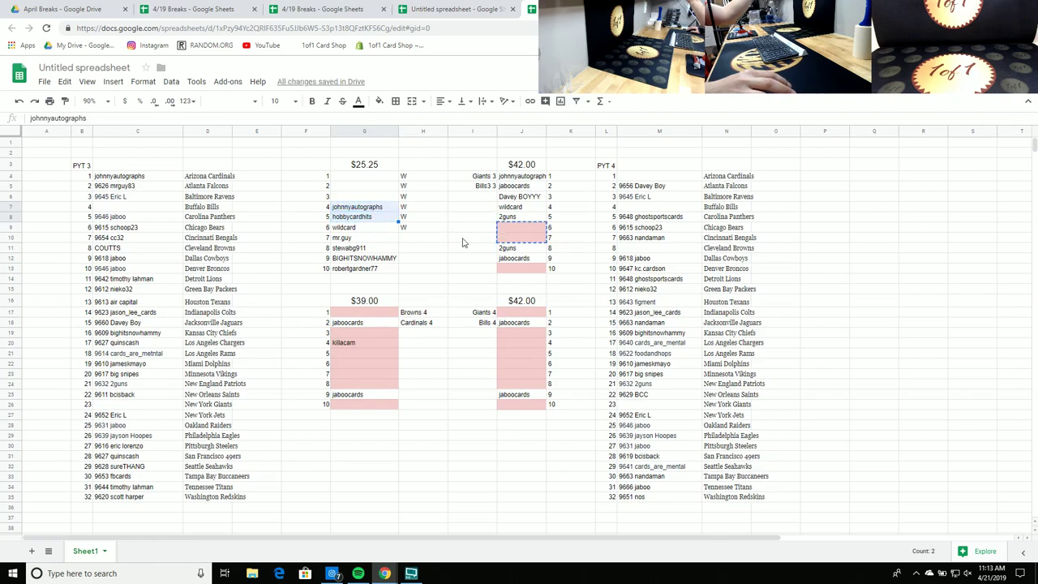
pyautogui.click(369, 229)
pyautogui.moveTo(369, 229); pyautogui.dragTo(522, 270)
pyautogui.click(449, 261)
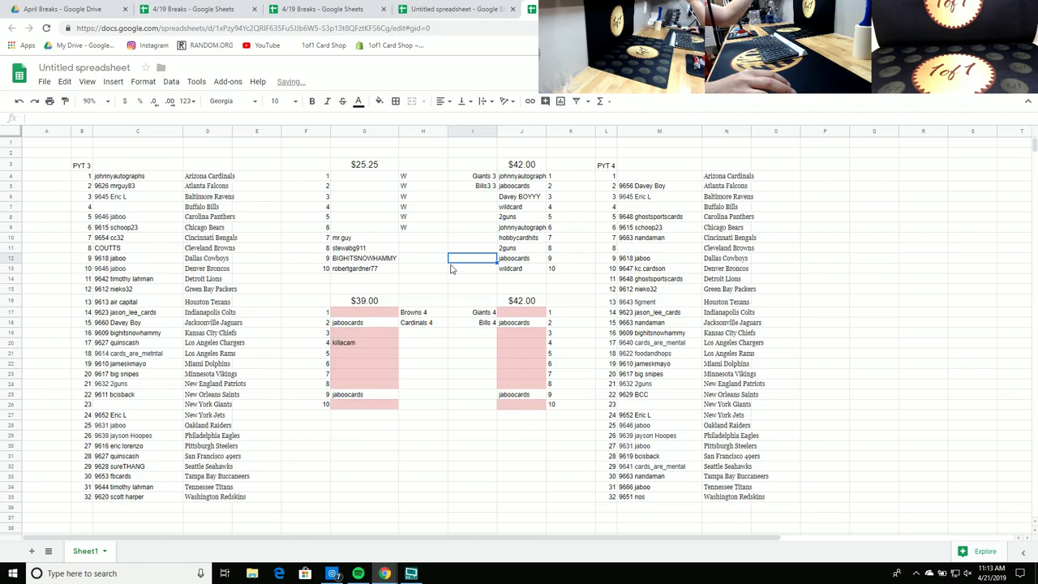
# Step: Copy the full ten-name $42.00 list in J4:J13
pyautogui.click(514, 271)
pyautogui.keyDown('shift'); pyautogui.click(528, 175); pyautogui.keyUp('shift')
pyautogui.rightClick(526, 176)
pyautogui.click(554, 199)
pyautogui.rightClick(505, 180)
pyautogui.click(542, 221)
# Step: Paste the ten $42.00 names into a fresh List Randomizer form
pyautogui.click(567, 9)
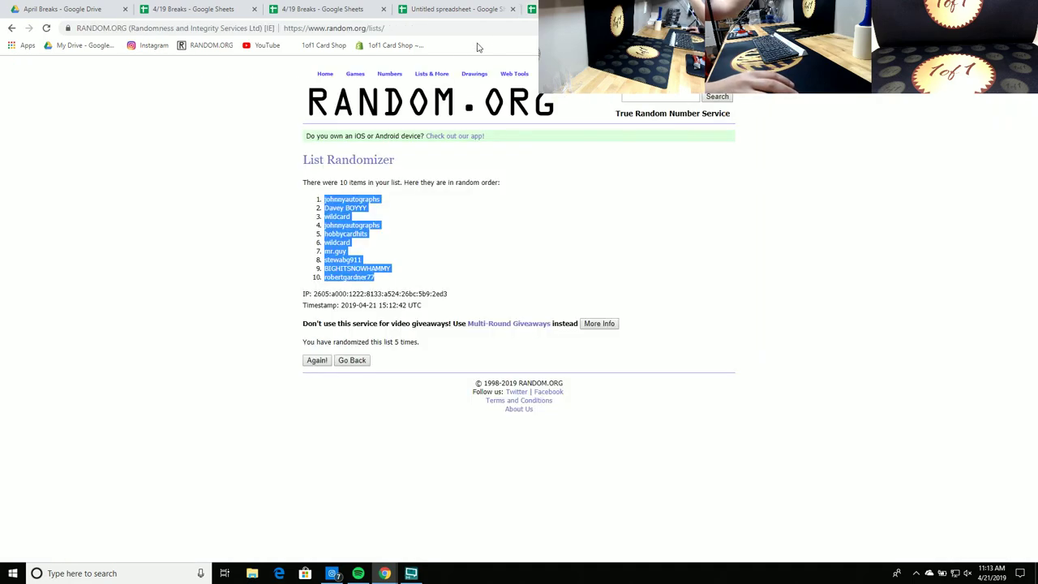
pyautogui.click(434, 88)
pyautogui.rightClick(342, 270)
pyautogui.click(367, 350)
# Step: Randomize the $42.00 names five times and copy the final order
pyautogui.click(324, 409)
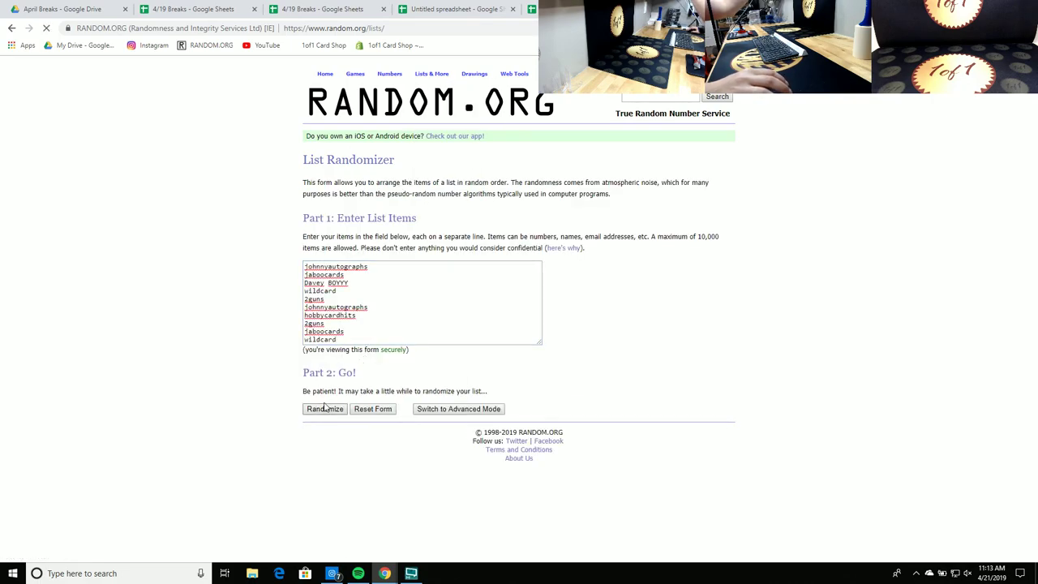
pyautogui.click(317, 344)
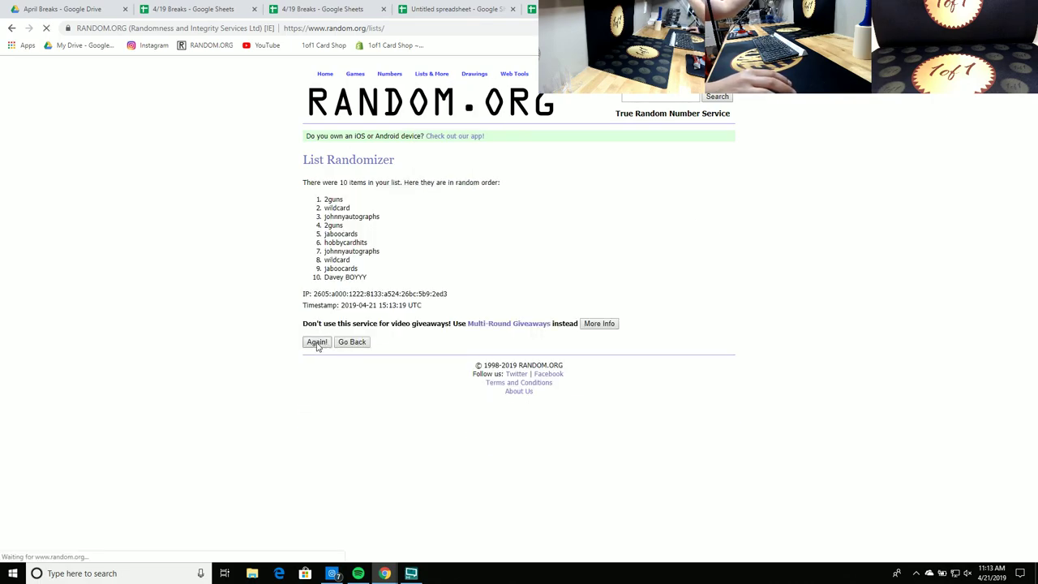
pyautogui.click(317, 360)
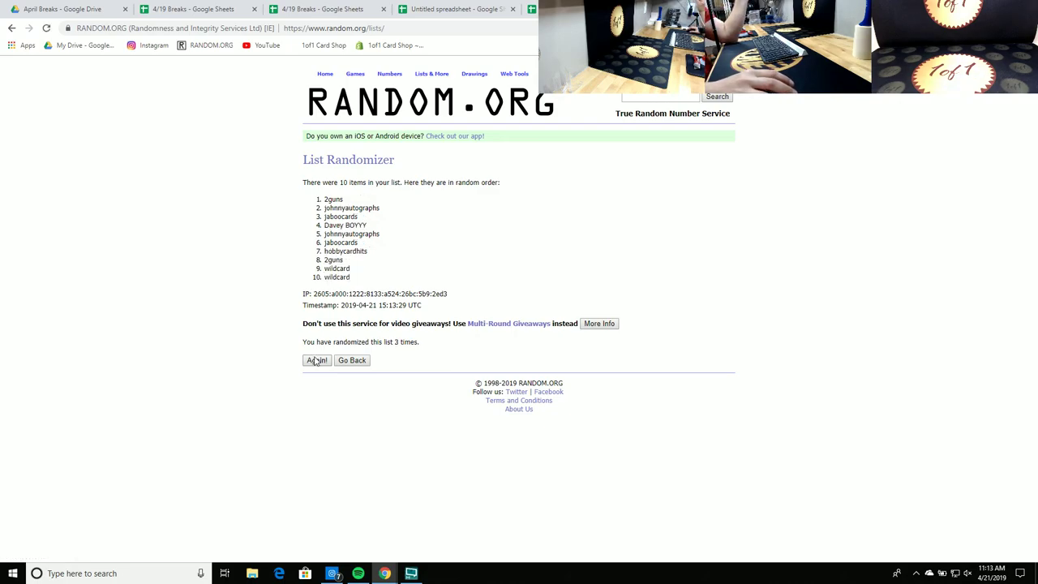
pyautogui.click(316, 362)
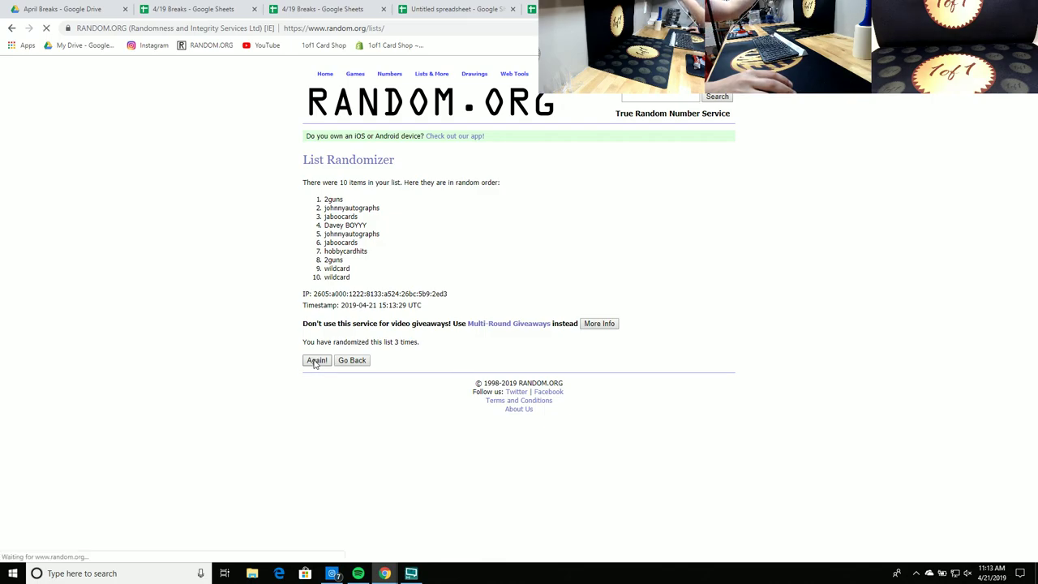
pyautogui.click(316, 362)
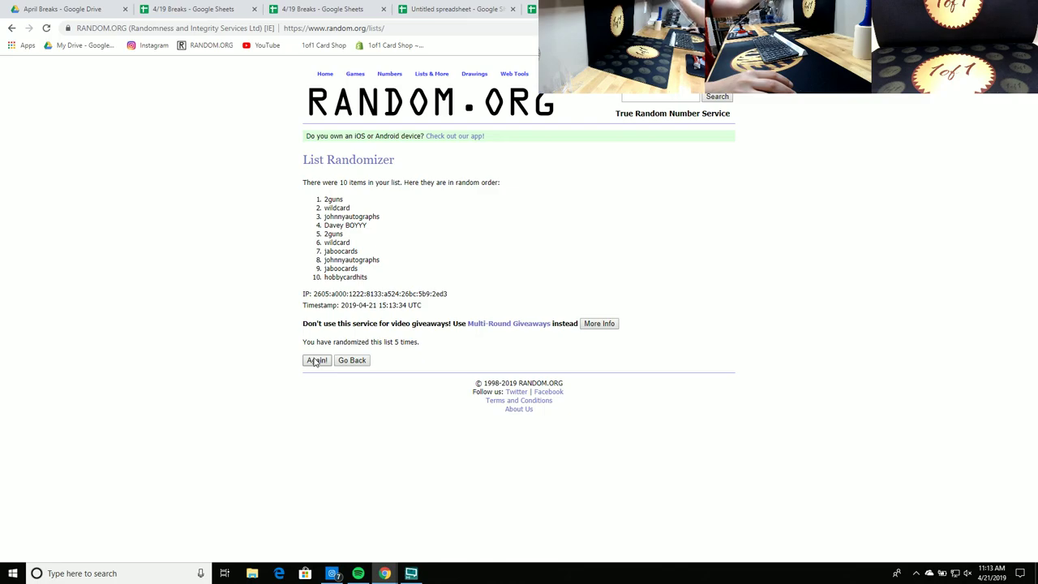
pyautogui.moveTo(408, 281); pyautogui.dragTo(316, 203)
pyautogui.rightClick(328, 203)
pyautogui.click(345, 211)
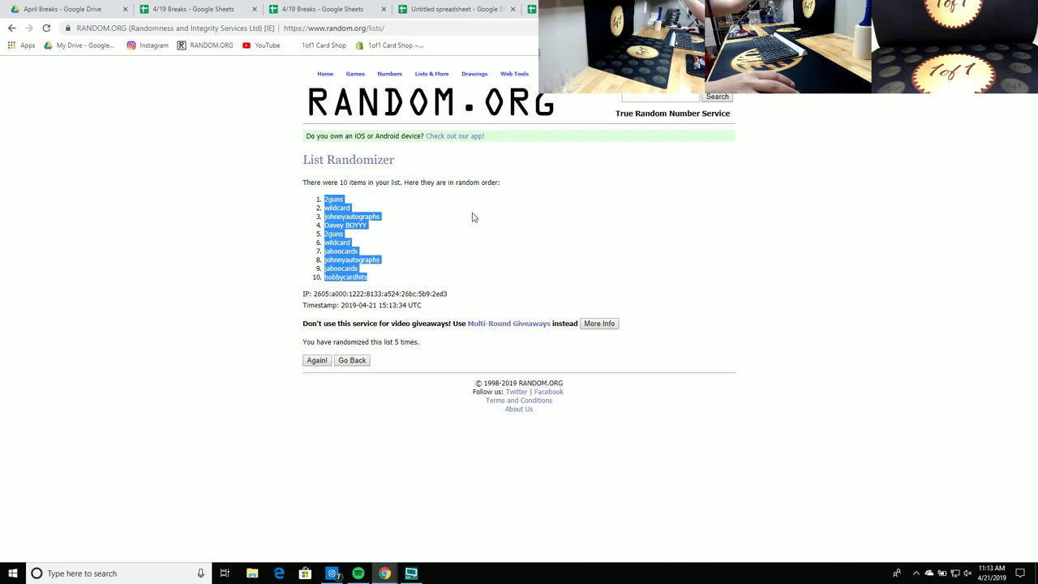
# Step: Paste the shuffled names into the $42.00 table at J4:J13
pyautogui.hotkey('ctrl', 'shift', 'Tab')
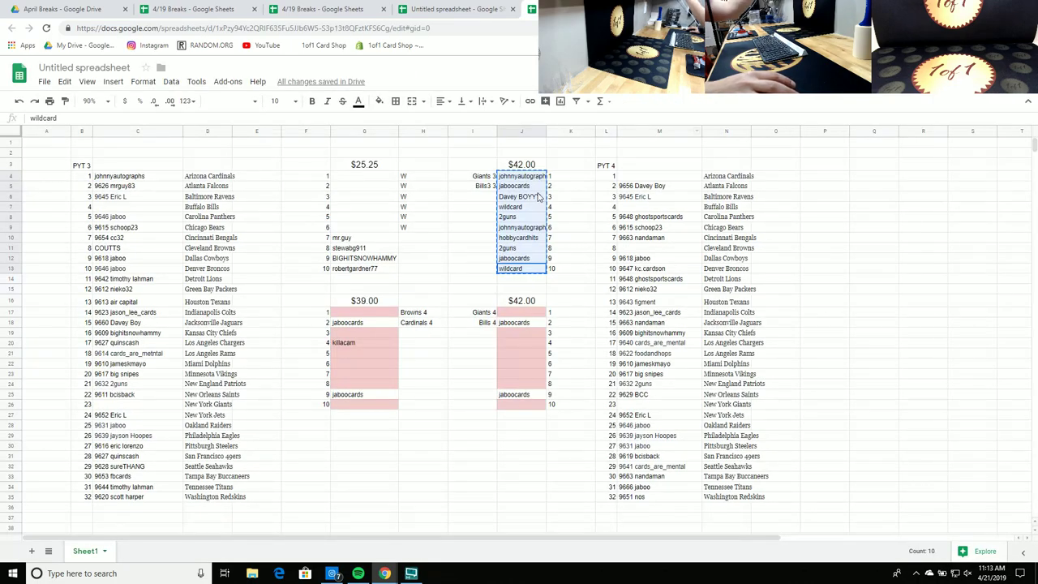
pyautogui.rightClick(535, 181)
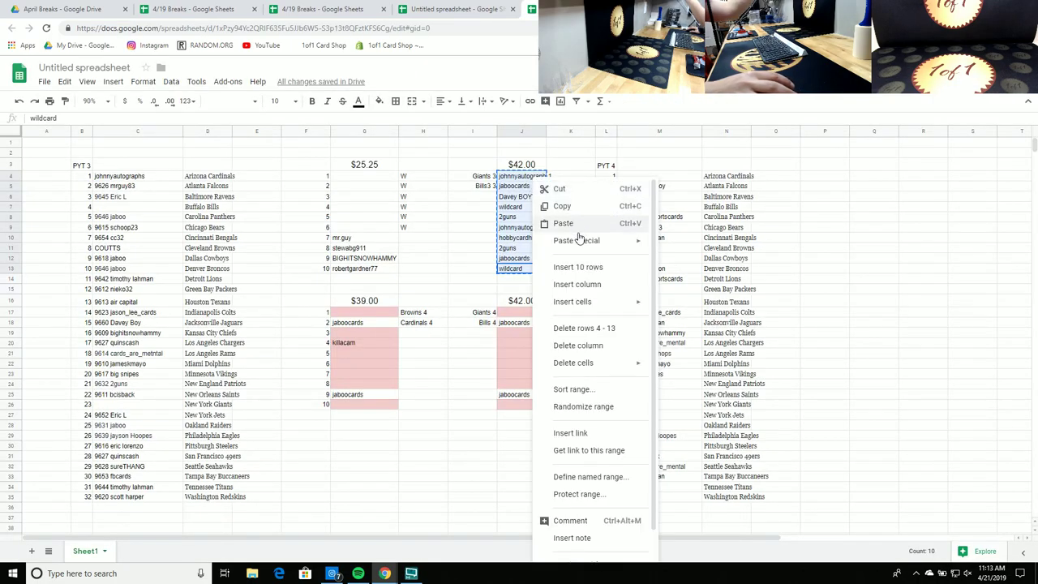
pyautogui.click(577, 225)
pyautogui.click(614, 207)
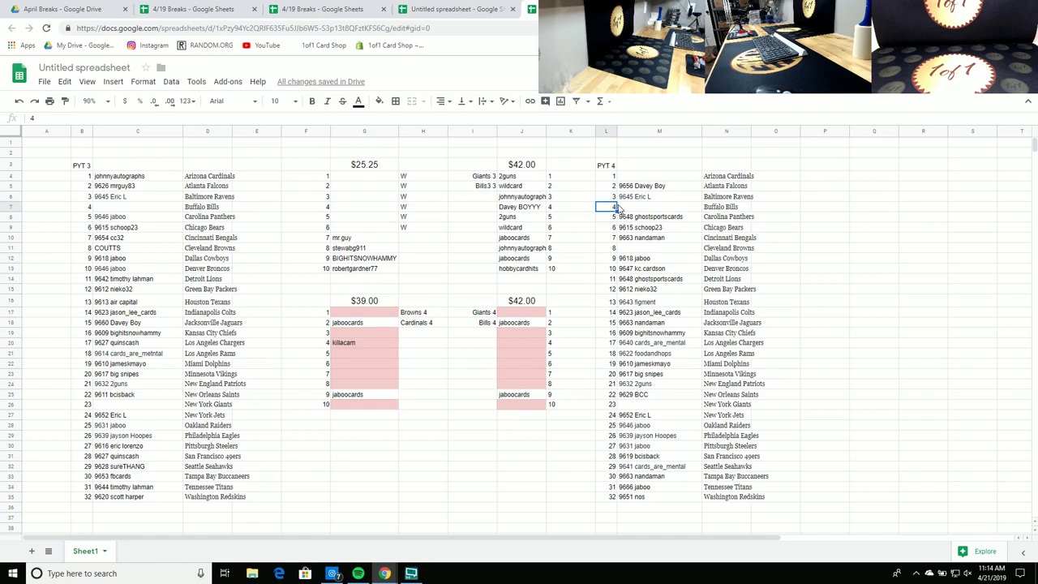
# Step: Move the names in J4 and J5 into PYT 3's open slots C7 and C26
pyautogui.click(517, 175)
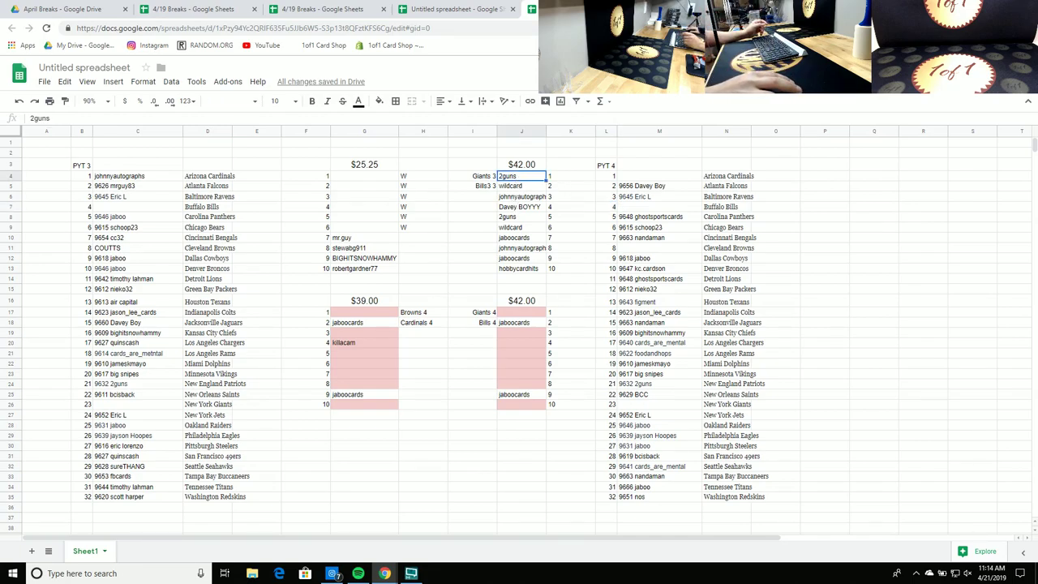
pyautogui.moveTo(518, 175); pyautogui.dragTo(136, 208)
pyautogui.click(513, 190)
pyautogui.moveTo(513, 191); pyautogui.dragTo(264, 365)
pyautogui.moveTo(306, 165); pyautogui.dragTo(579, 270)
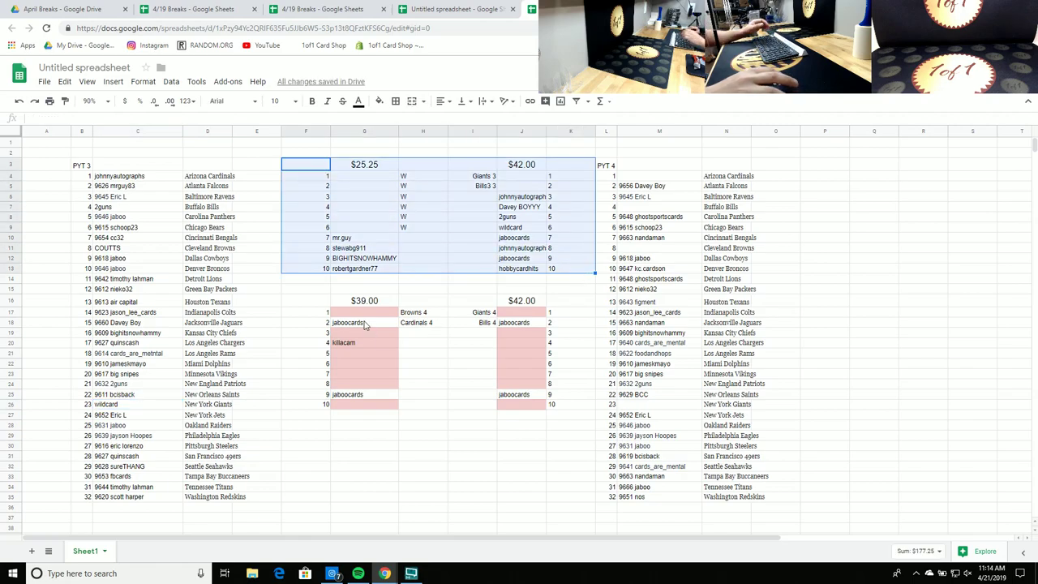
# Step: Clear F3:K13 and shift the $39.00 and $42.00 tables up to start at row 4
pyautogui.press('Delete')
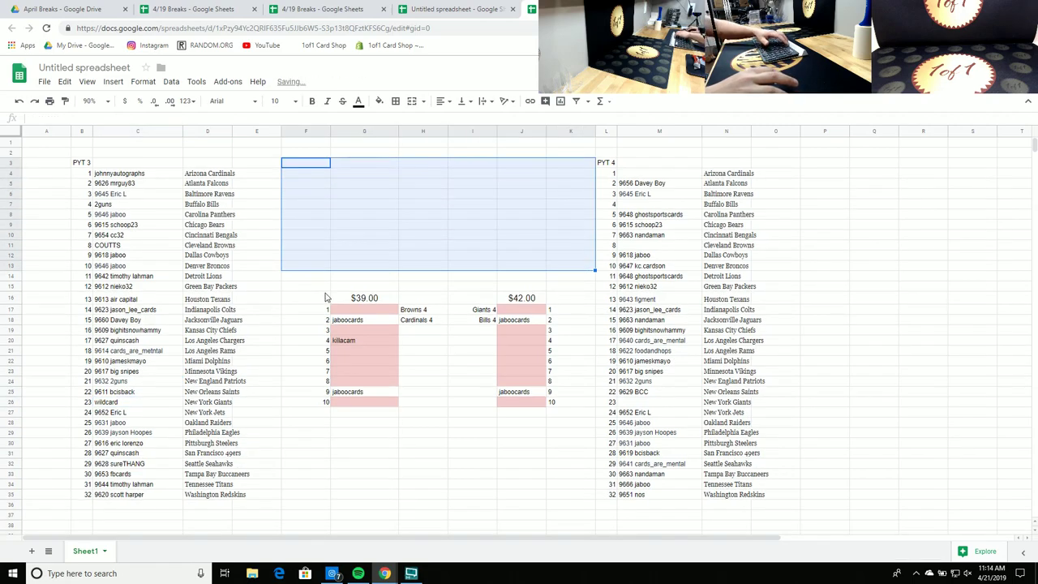
pyautogui.moveTo(308, 299); pyautogui.dragTo(584, 410)
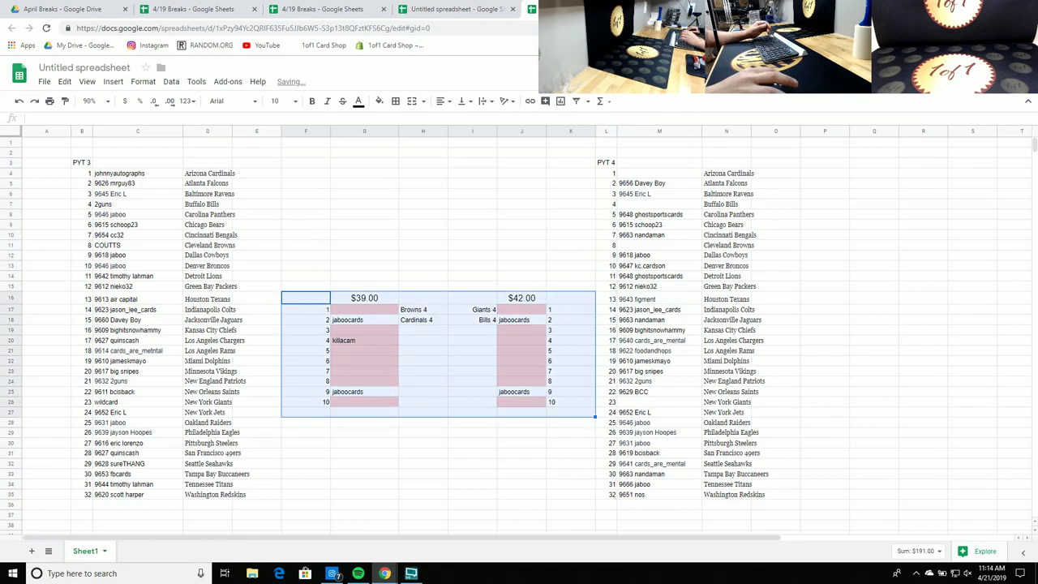
pyautogui.moveTo(531, 292); pyautogui.dragTo(531, 171)
pyautogui.click(465, 370)
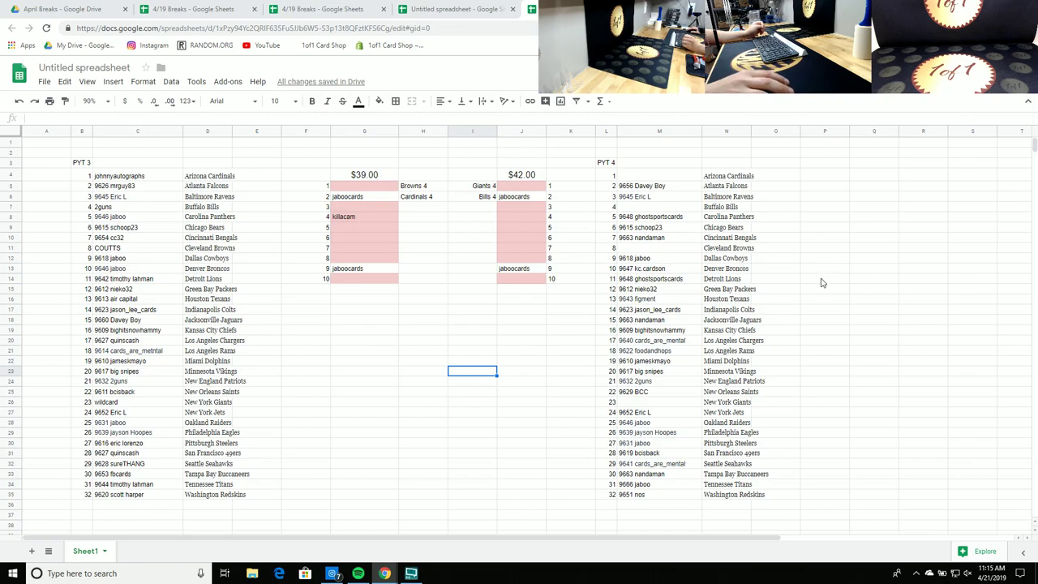
# Step: Copy the slot numbers 1–10 into F17:F26 for a new list
pyautogui.click(365, 197)
pyautogui.press('Up')
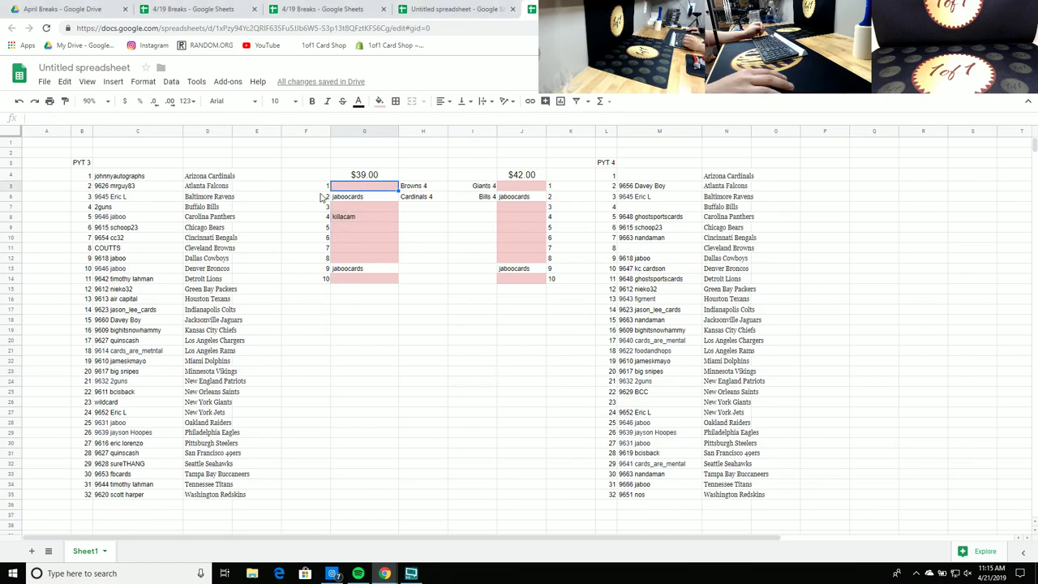
pyautogui.moveTo(322, 191); pyautogui.dragTo(320, 279)
pyautogui.hotkey('ctrl', 'c')
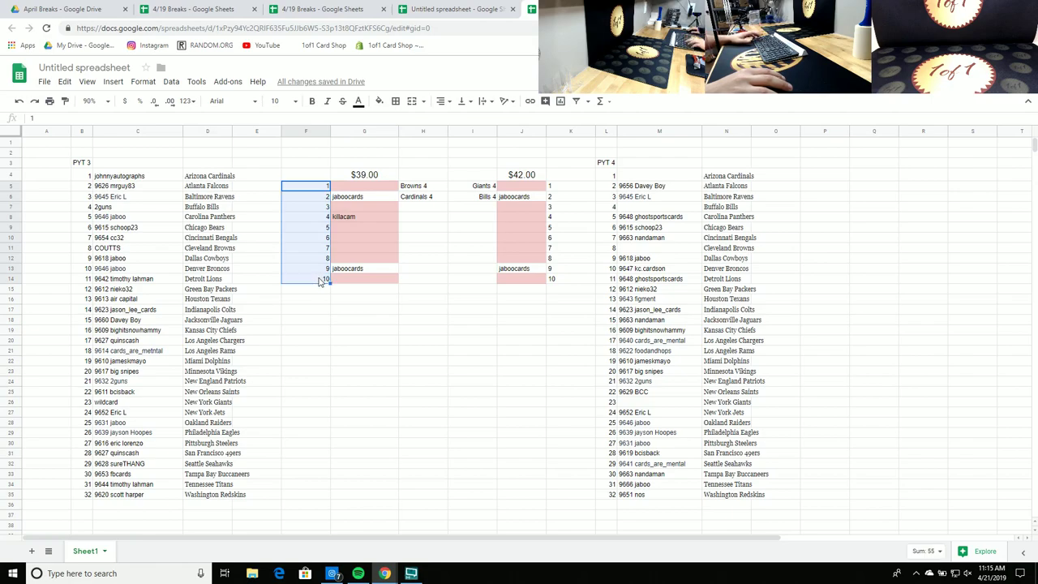
pyautogui.click(318, 310)
pyautogui.hotkey('ctrl', 'v')
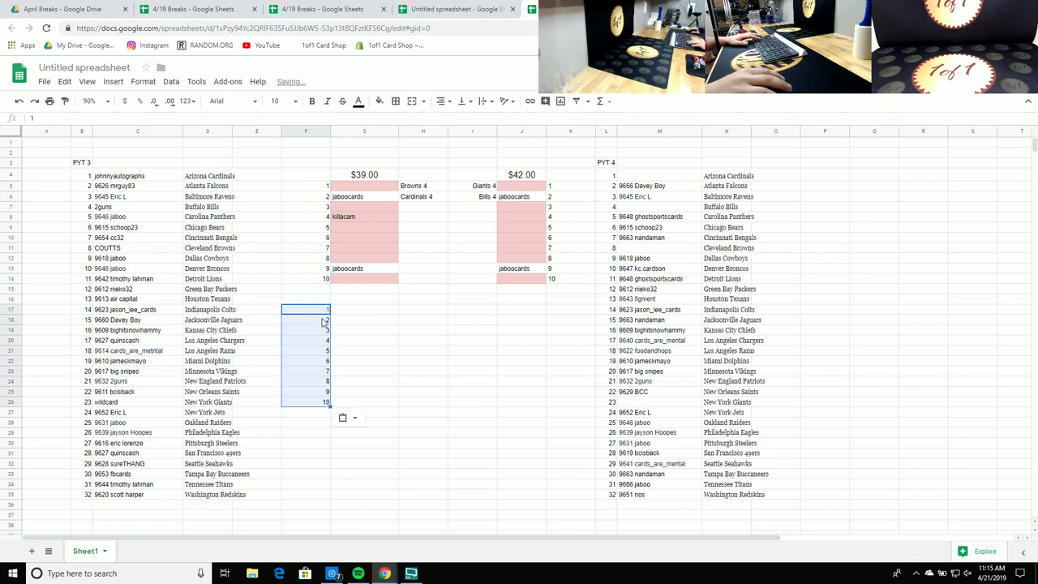
# Step: Shade the name cells G17:G26 light pink
pyautogui.moveTo(363, 311); pyautogui.dragTo(358, 403)
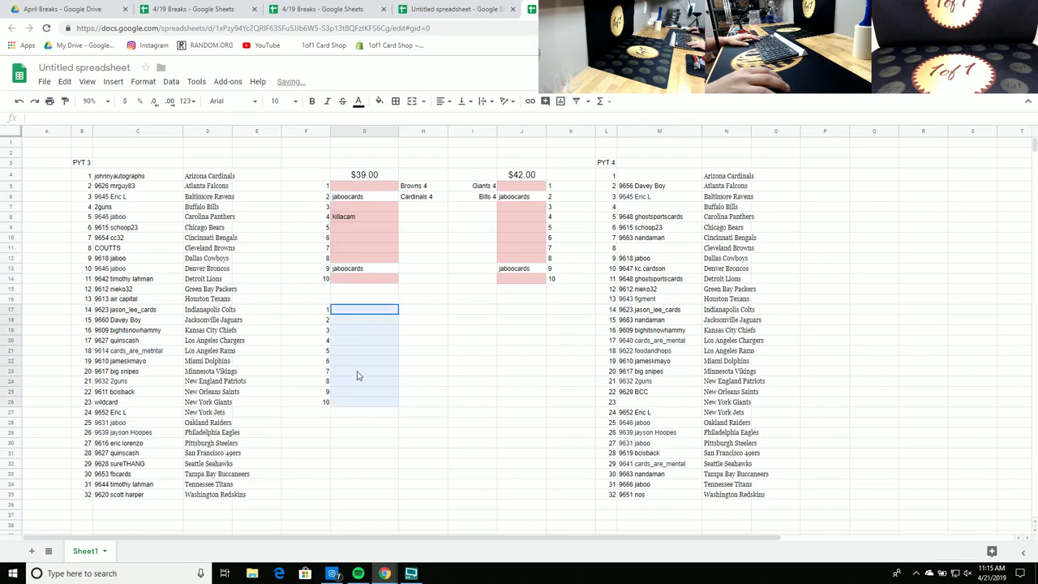
pyautogui.click(379, 101)
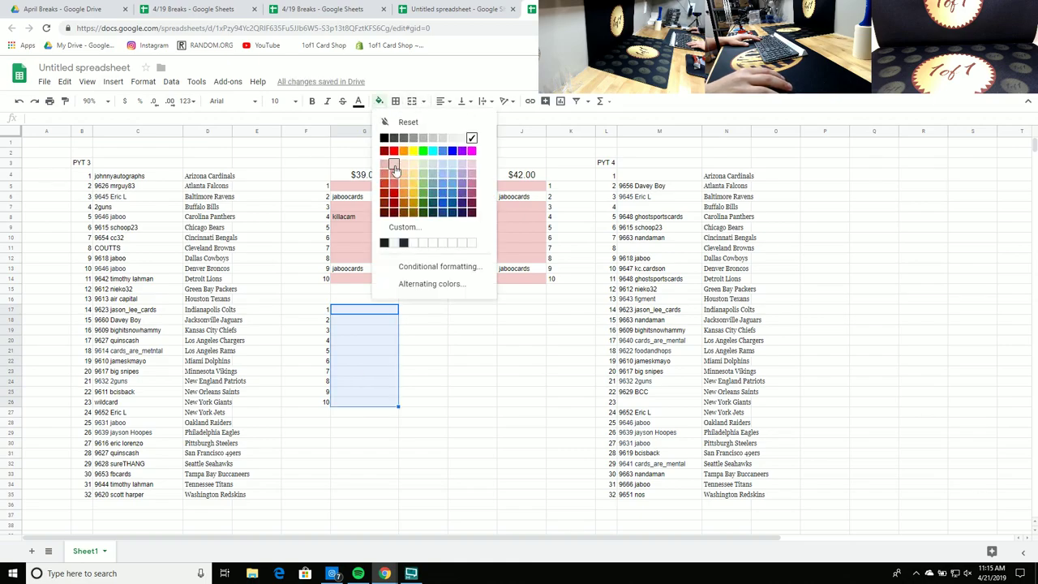
pyautogui.click(396, 170)
# Step: Mark slots 1–5 with W in H17:H21
pyautogui.click(426, 310)
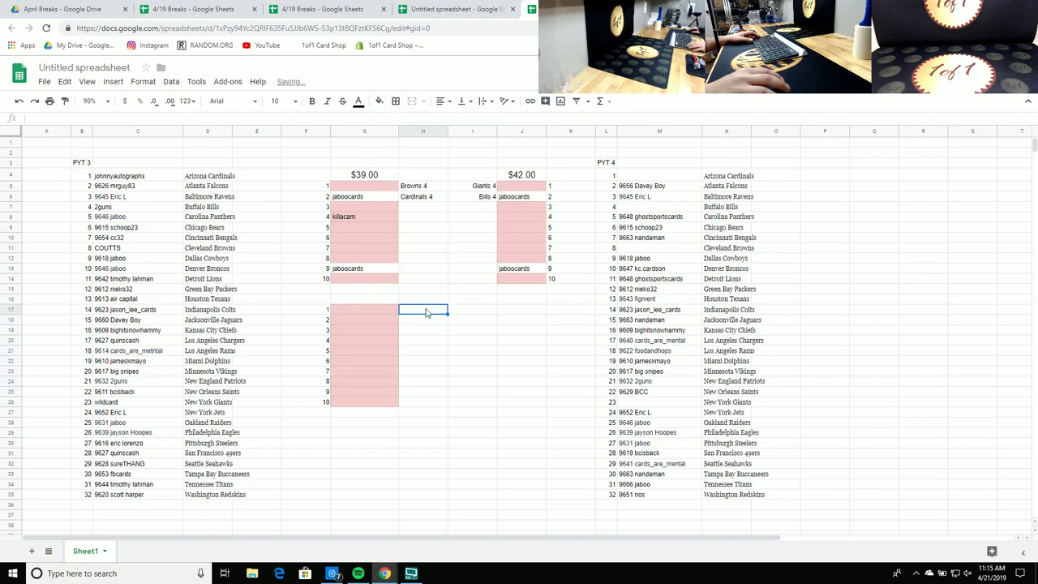
pyautogui.press('capslock')
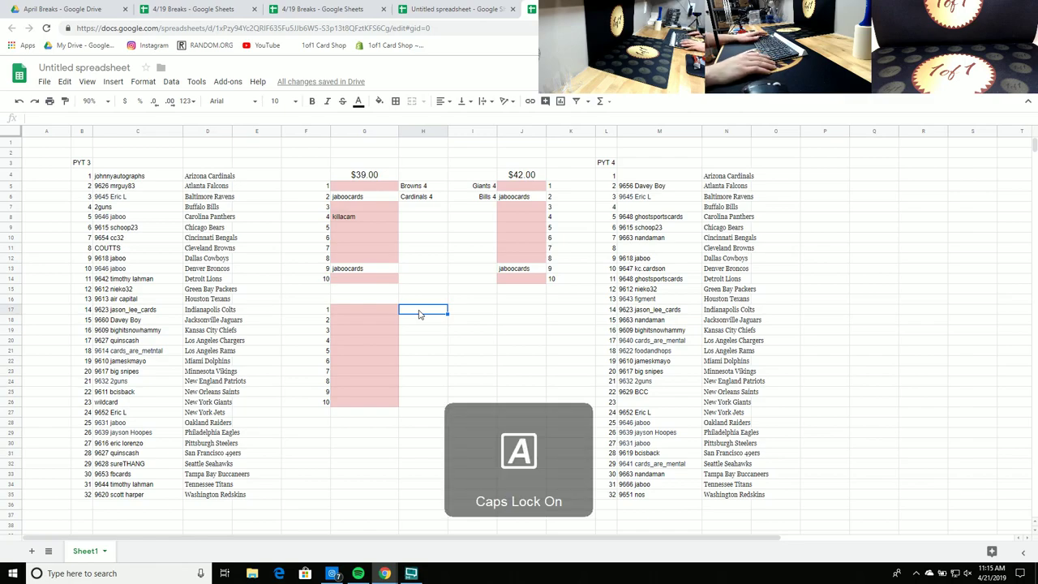
pyautogui.write('W')
pyautogui.press('Return')
pyautogui.write('W')
pyautogui.press('Return')
pyautogui.press('Return')
pyautogui.write('W')
pyautogui.press('Return')
pyautogui.write('W')
pyautogui.press('Return')
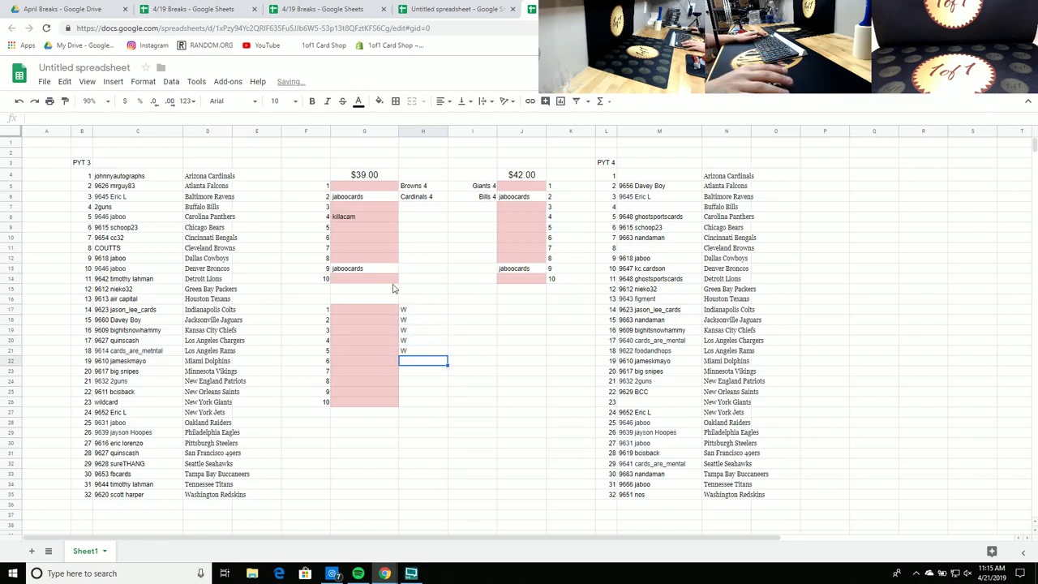
pyautogui.click(381, 299)
pyautogui.press('Return')
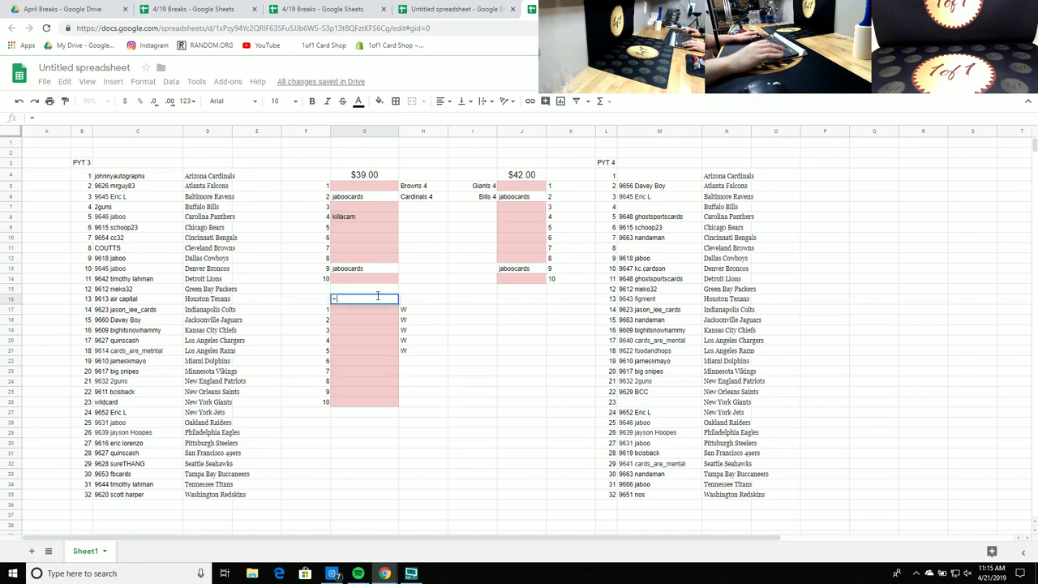
pyautogui.press('Return')
# Step: Turn G16 into a centered $19.50 currency value heading
pyautogui.click(375, 301)
pyautogui.hotkey('ctrl', 'c')
pyautogui.hotkey('ctrl', 'shift', 'v')
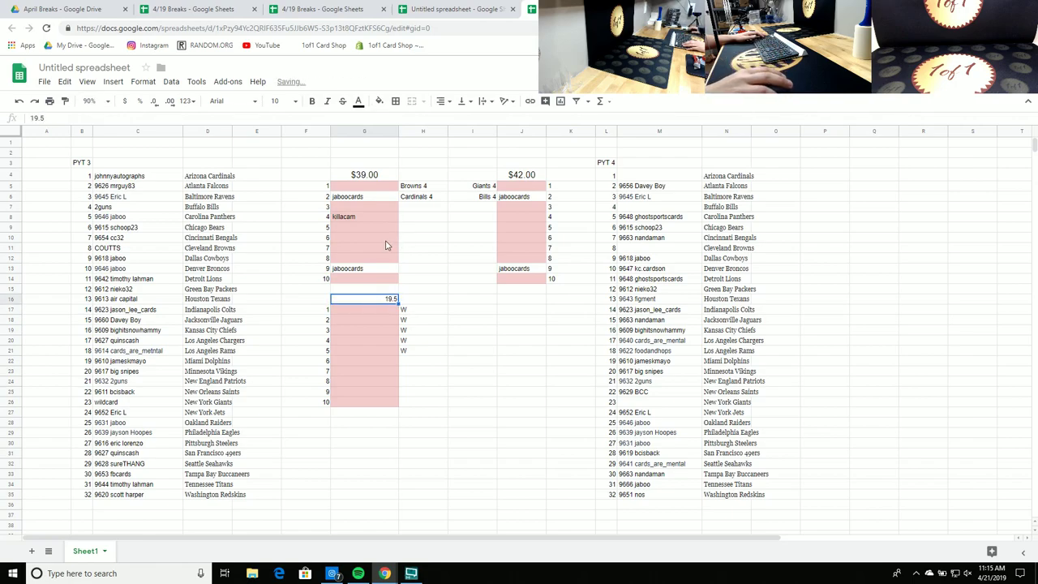
pyautogui.click(443, 102)
pyautogui.click(455, 120)
pyautogui.click(124, 100)
pyautogui.click(566, 336)
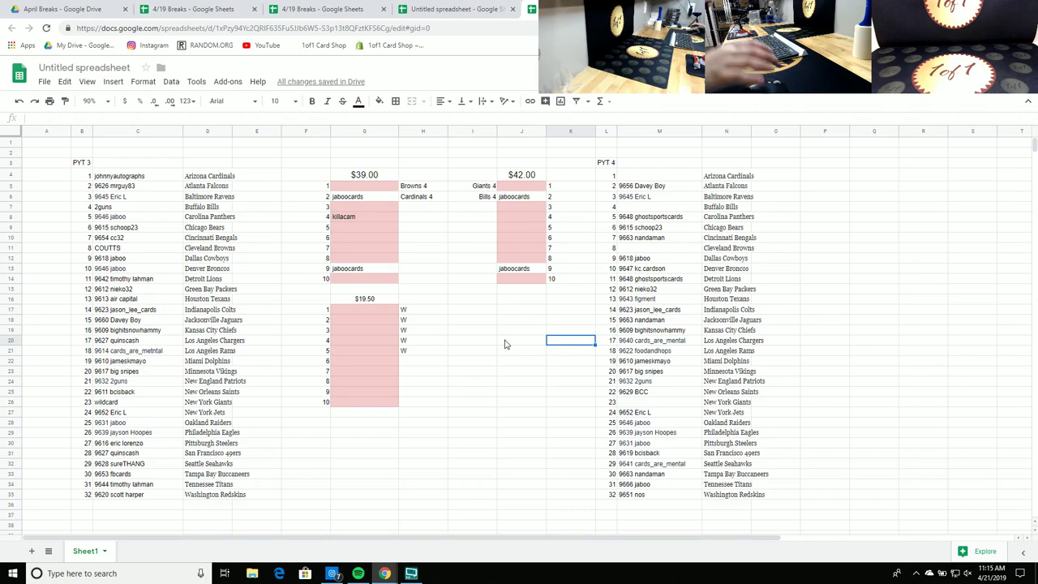
# Step: Enter buyer names in slots 2 and 9 of the $19.50 list
pyautogui.click(341, 333)
pyautogui.click(354, 323)
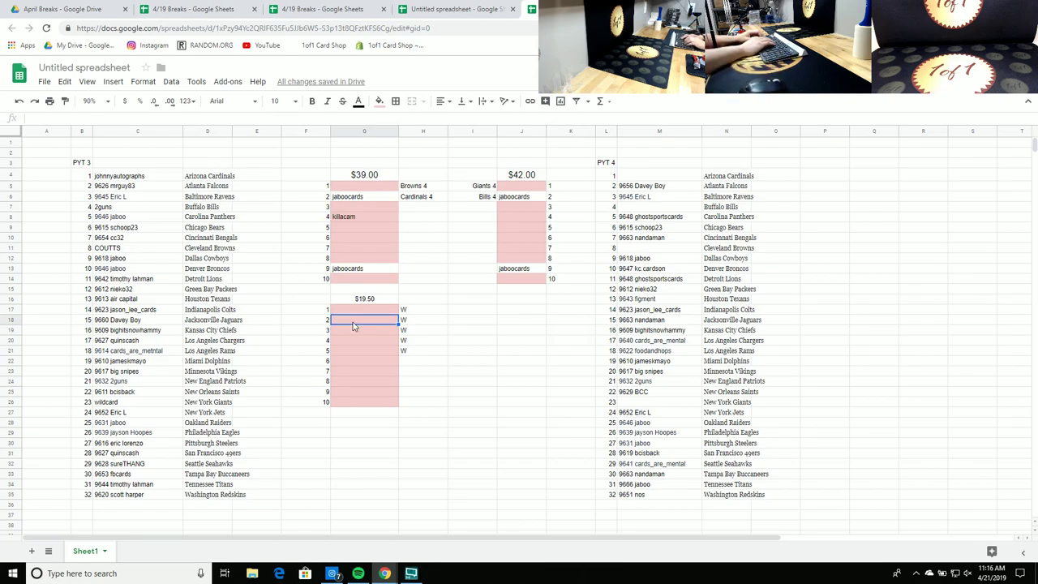
pyautogui.doubleClick(354, 321)
pyautogui.write('CHEESHEAD')
pyautogui.press('Return')
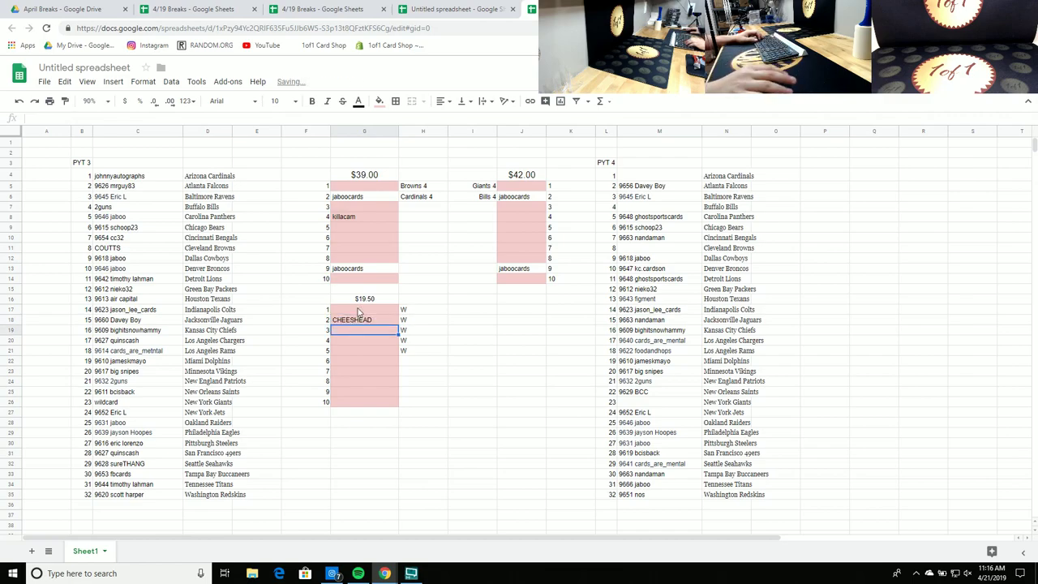
pyautogui.click(343, 372)
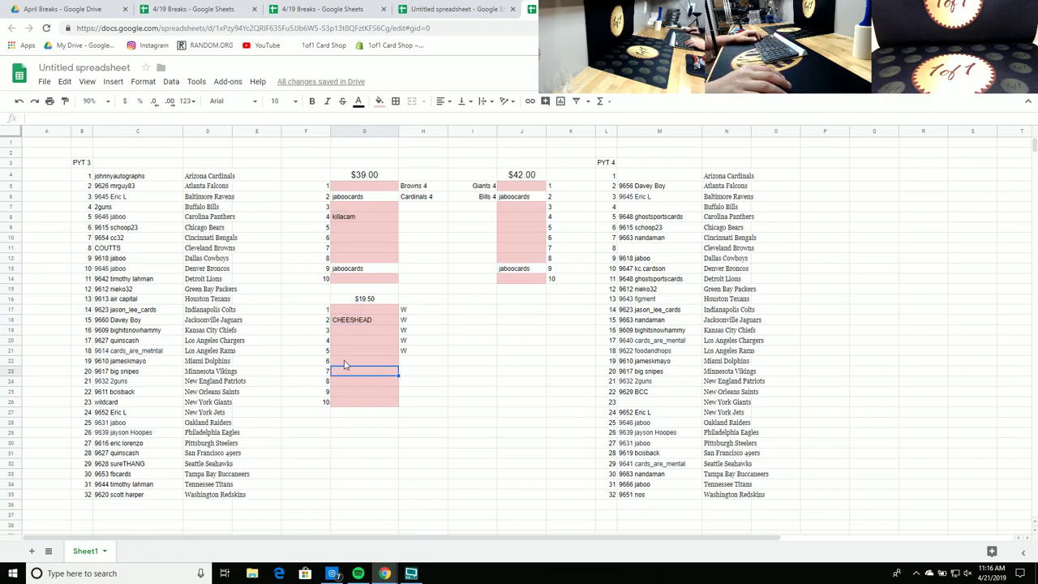
pyautogui.click(360, 393)
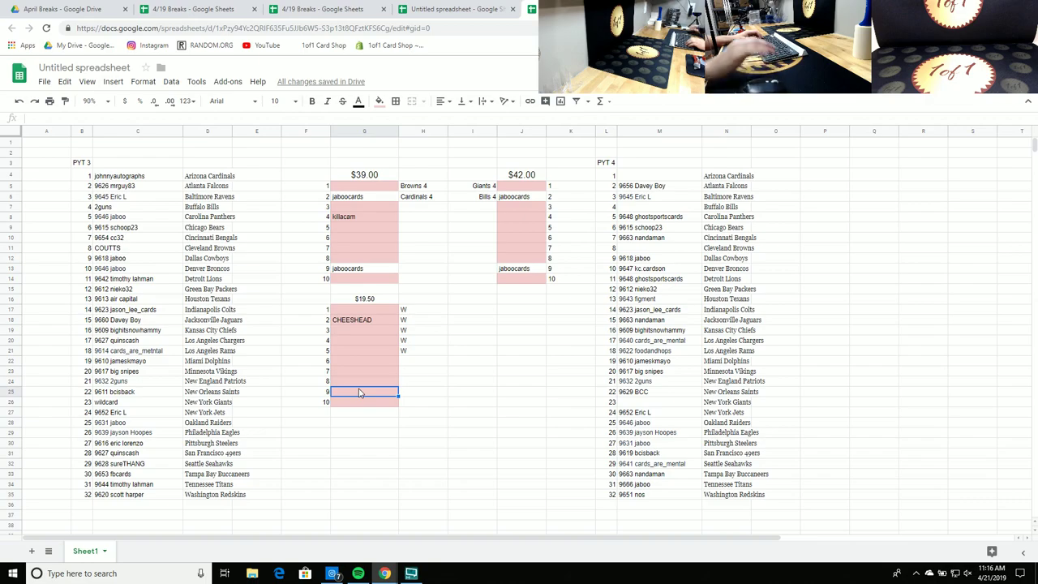
pyautogui.write('SPORTC')
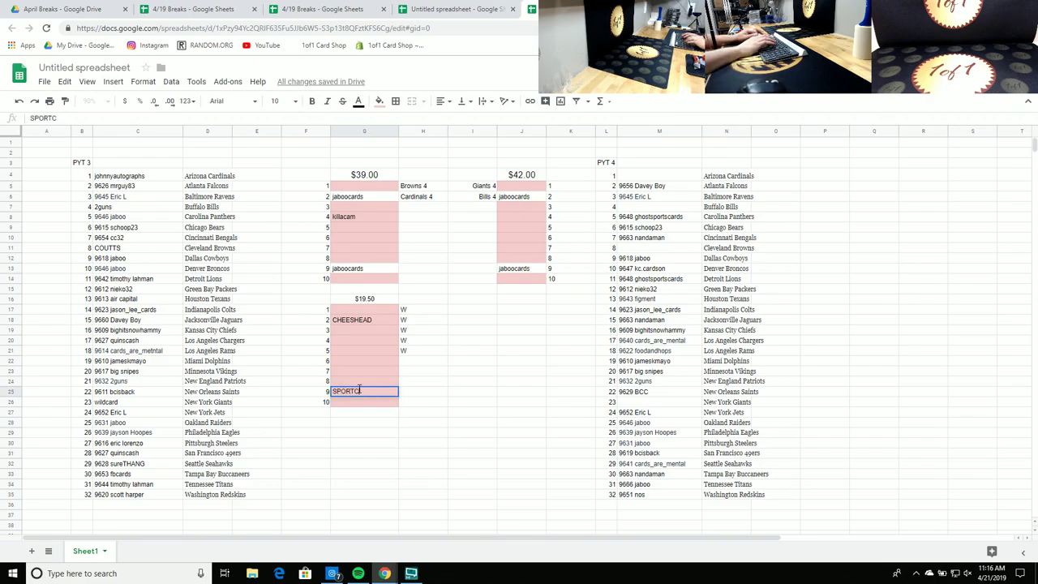
pyautogui.write('CARDSOFTEXASTEAMS')
pyautogui.press('Return')
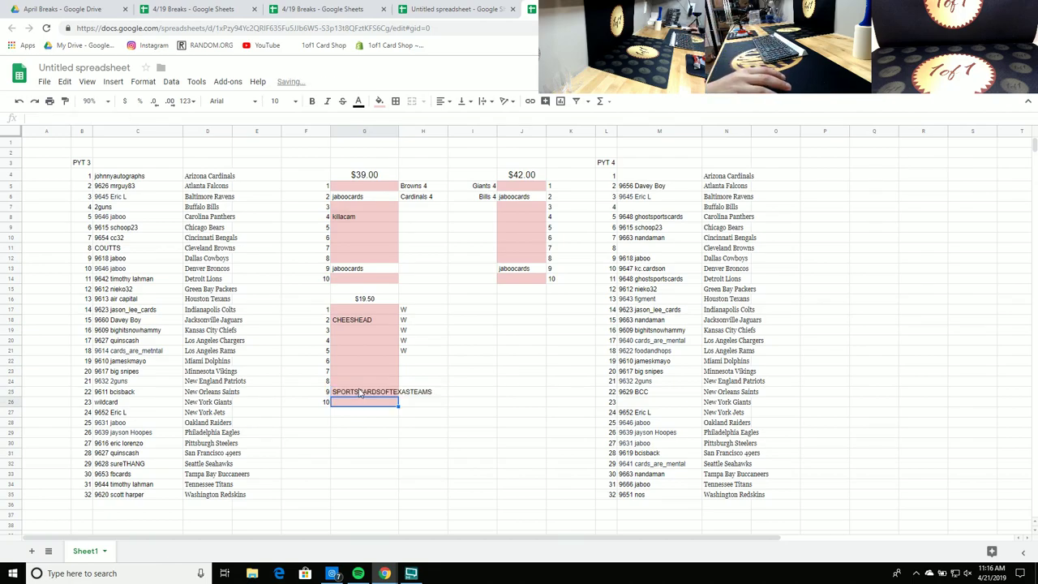
# Step: Widen column G, fill slots 8 and 6 with one buyer, and slot 7 with another
pyautogui.click(361, 382)
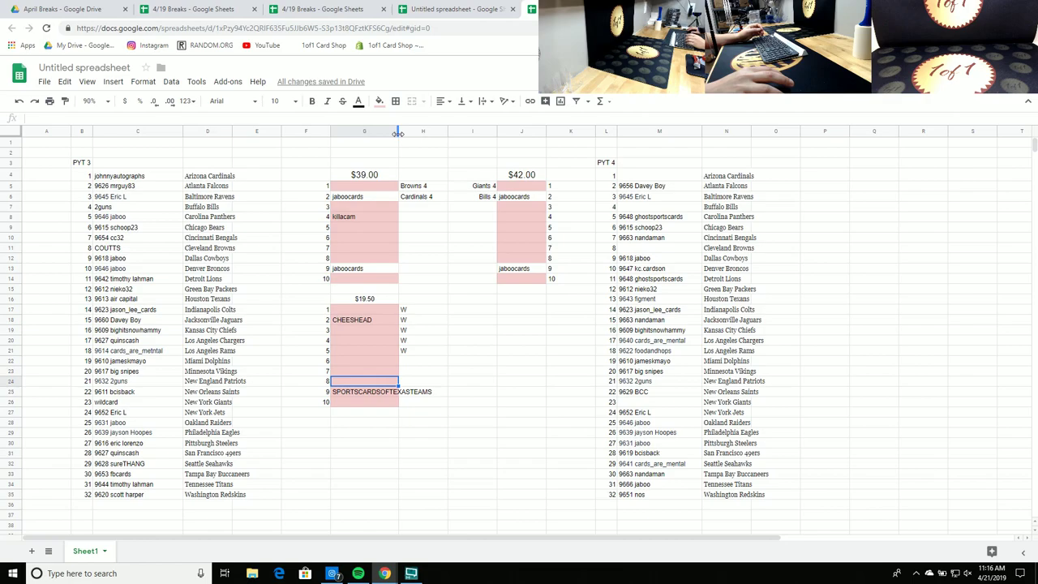
pyautogui.moveTo(398, 134); pyautogui.dragTo(434, 284)
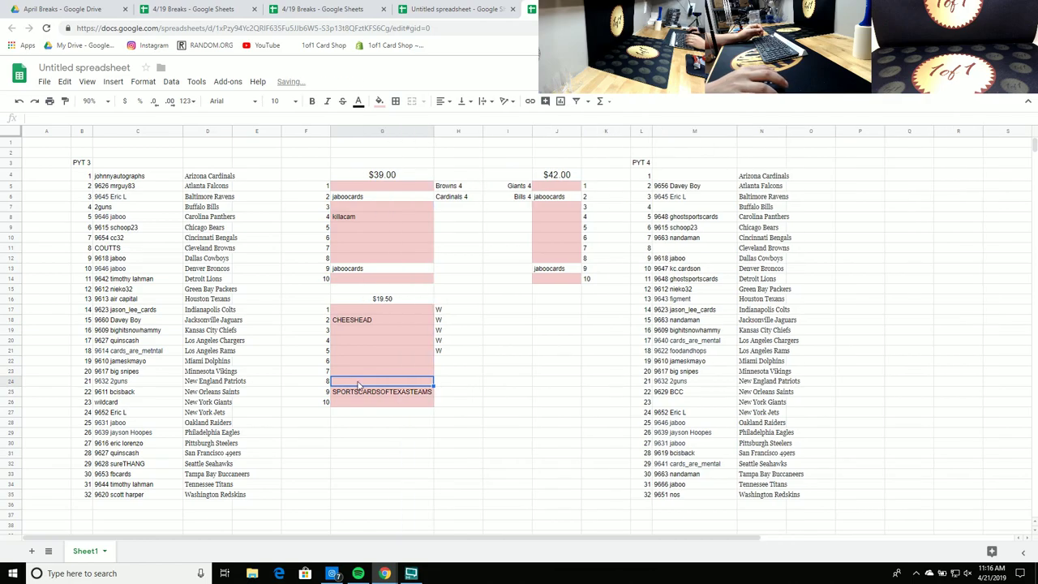
pyautogui.write('BEANTOWNSPORTSCARDS')
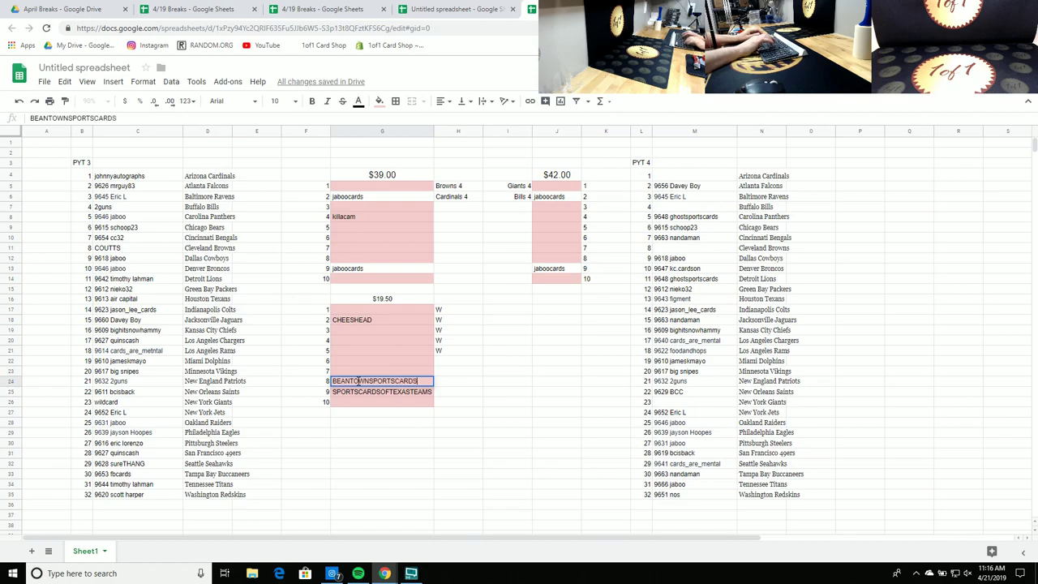
pyautogui.press('Return')
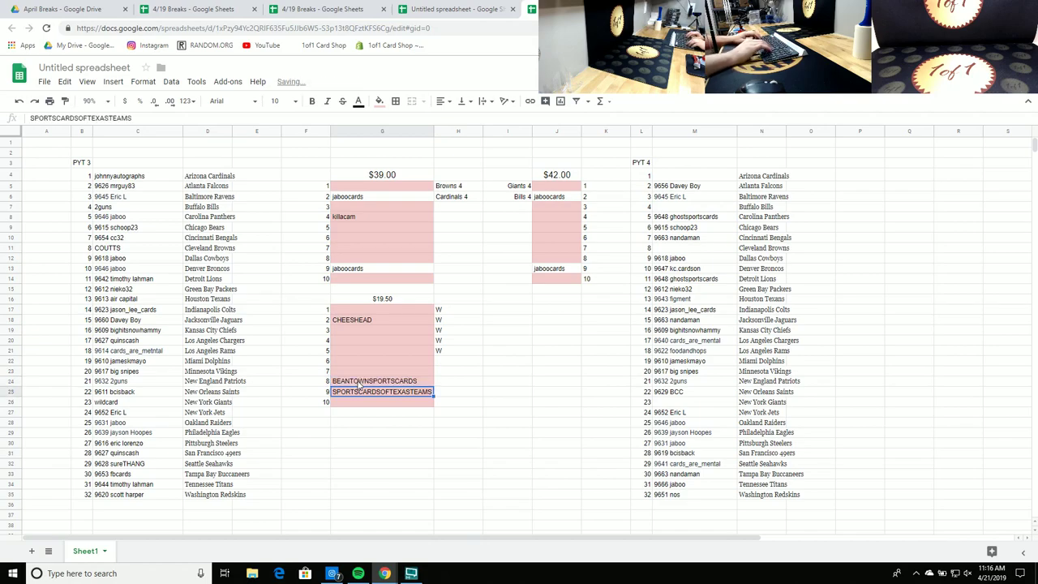
pyautogui.press('Up')
pyautogui.hotkey('ctrl', 'c')
pyautogui.press('Up')
pyautogui.press('Up')
pyautogui.hotkey('ctrl', 'v')
pyautogui.press('Down')
pyautogui.write('STEWABG911')
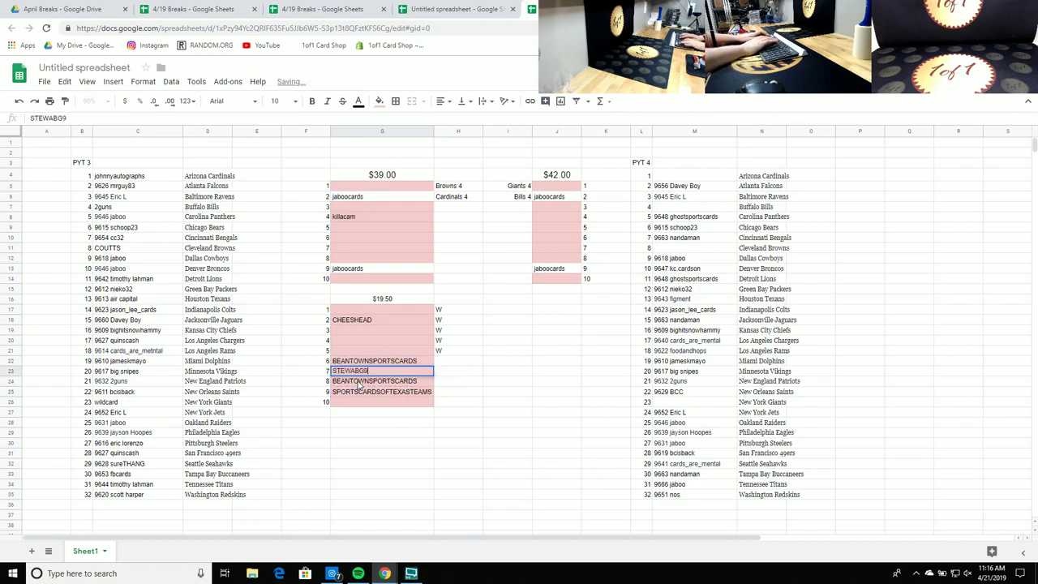
pyautogui.press('Return')
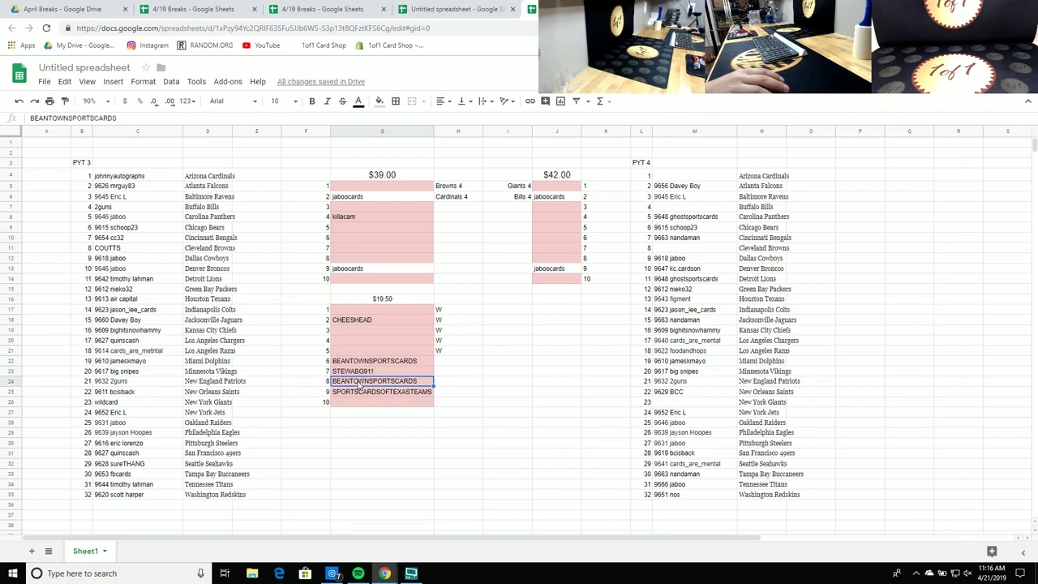
# Step: Move slot 7's buyer to slot 5, then give slots 7 and 3 the same new buyer
pyautogui.click(361, 375)
pyautogui.moveTo(361, 376)
pyautogui.mouseDown()
pyautogui.moveTo(365, 410)
pyautogui.moveTo(367, 349)
pyautogui.moveTo(362, 376)
pyautogui.mouseUp()
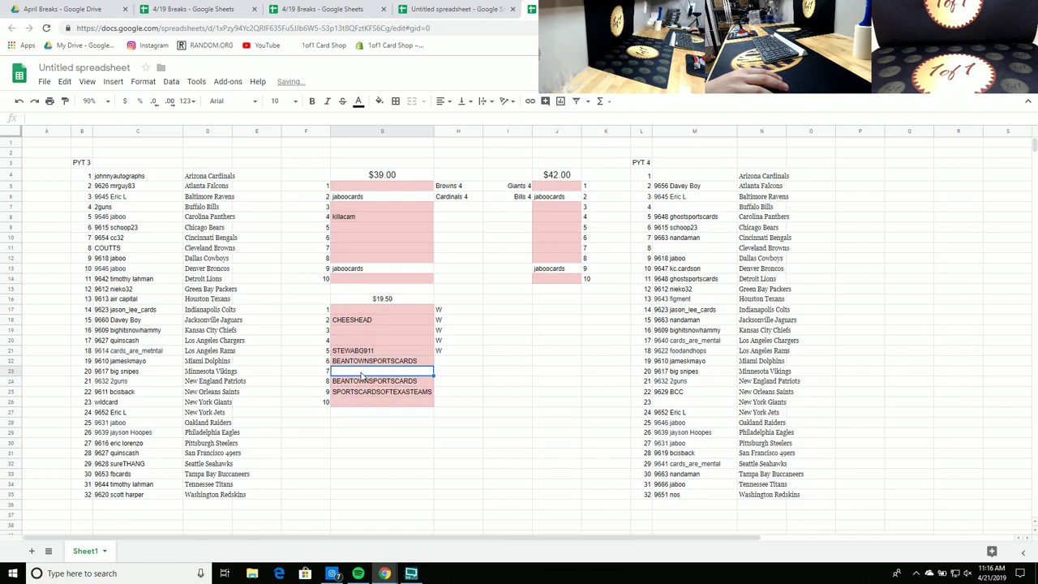
pyautogui.write('2GUNS')
pyautogui.press('Return')
pyautogui.press('Up')
pyautogui.hotkey('ctrl', 'c')
pyautogui.press('Up')
pyautogui.press('Up')
pyautogui.press('Up')
pyautogui.press('Up')
pyautogui.hotkey('ctrl', 'v')
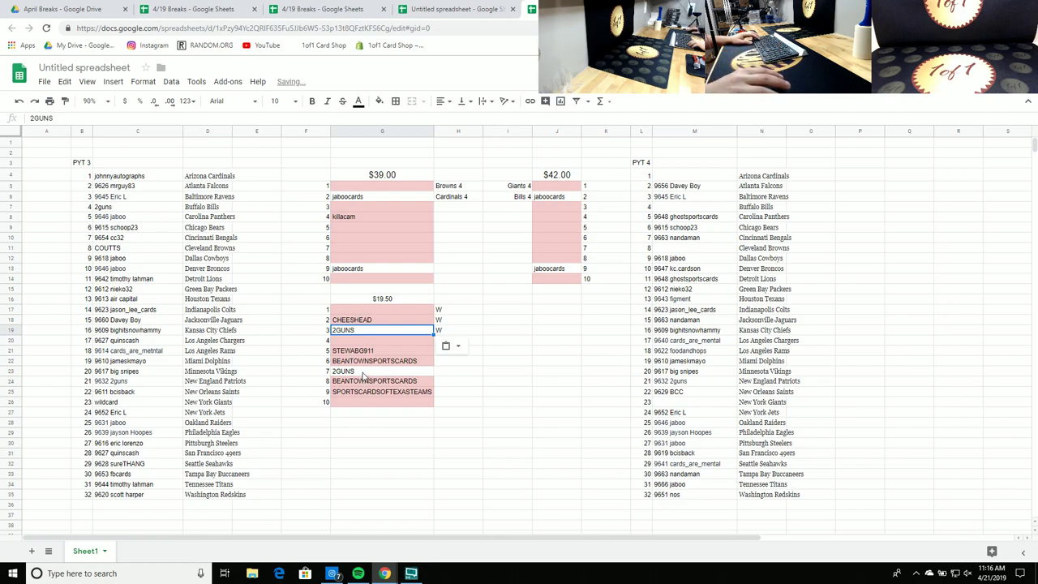
pyautogui.press('Down')
pyautogui.press('Down')
pyautogui.press('Down')
pyautogui.press('Down')
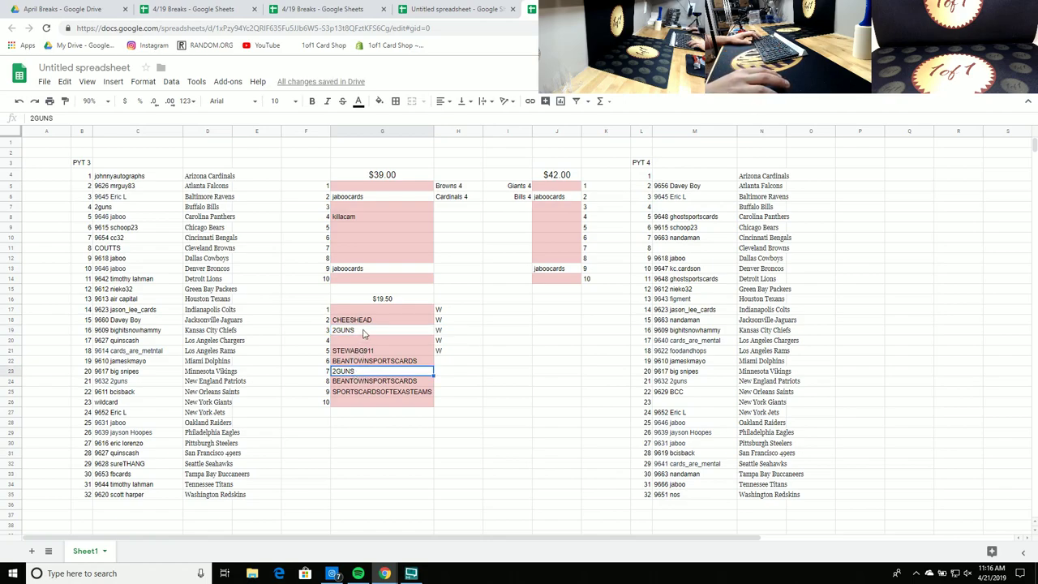
# Step: Shade slots 3 and 7 light pink
pyautogui.keyDown('ctrl'); pyautogui.click(365, 331); pyautogui.keyUp('ctrl')
pyautogui.click(378, 101)
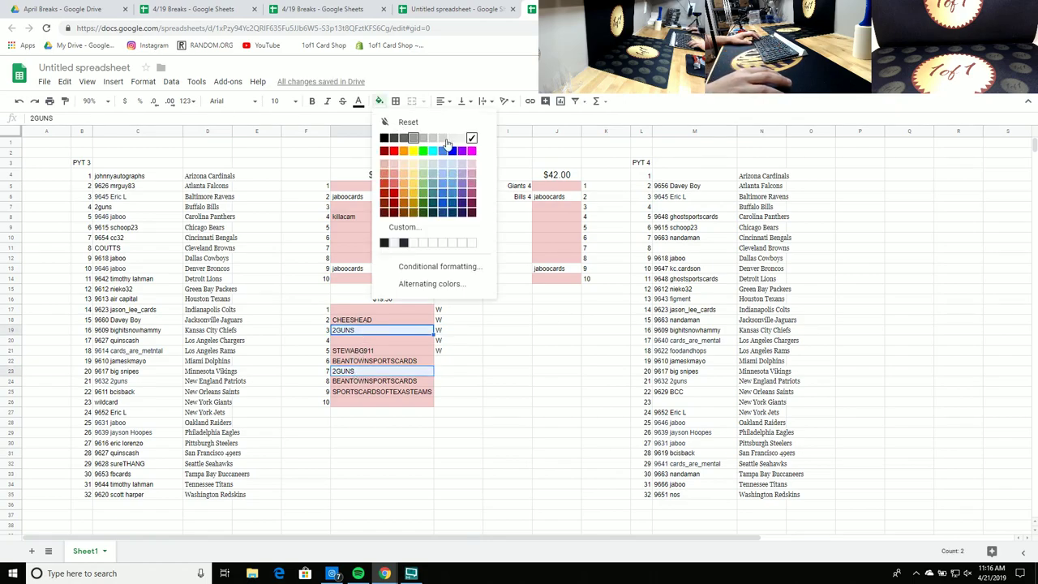
pyautogui.click(395, 163)
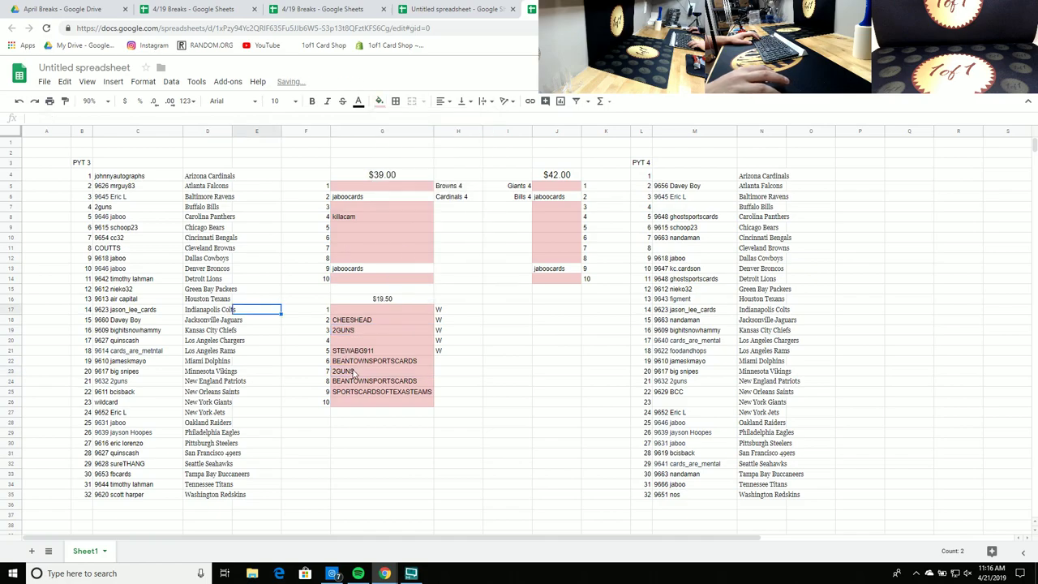
# Step: Enter a buyer name in slot 4 of the $19.50 list
pyautogui.click(361, 350)
pyautogui.click(357, 342)
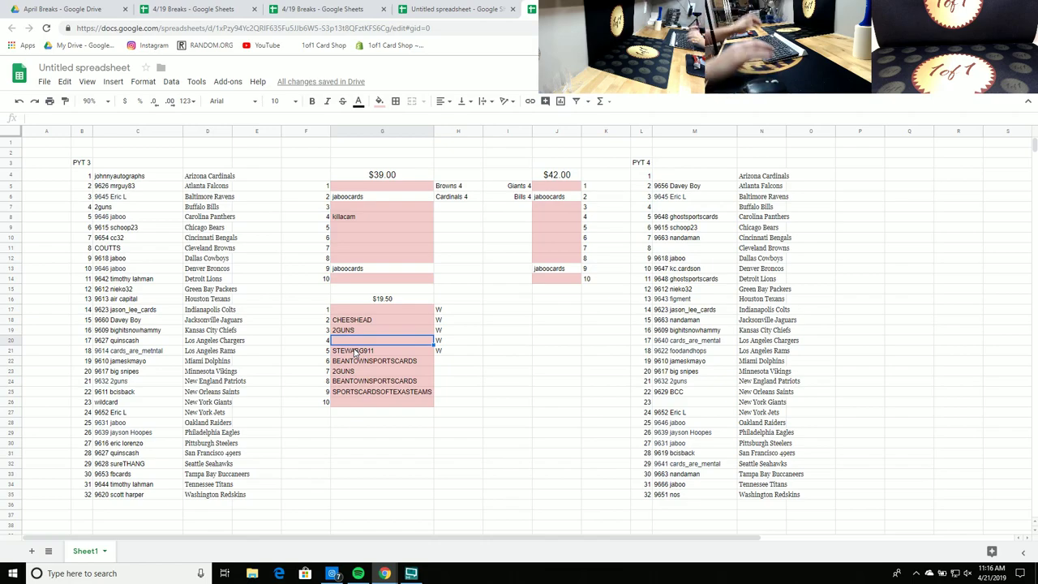
pyautogui.write('JOHNNYAUTOGRAPHS')
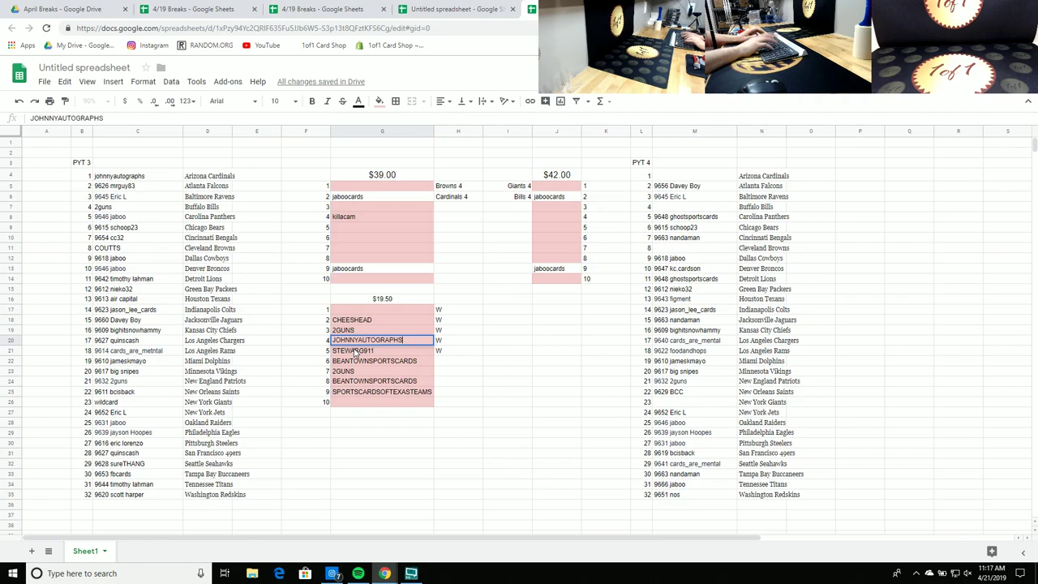
pyautogui.press('Return')
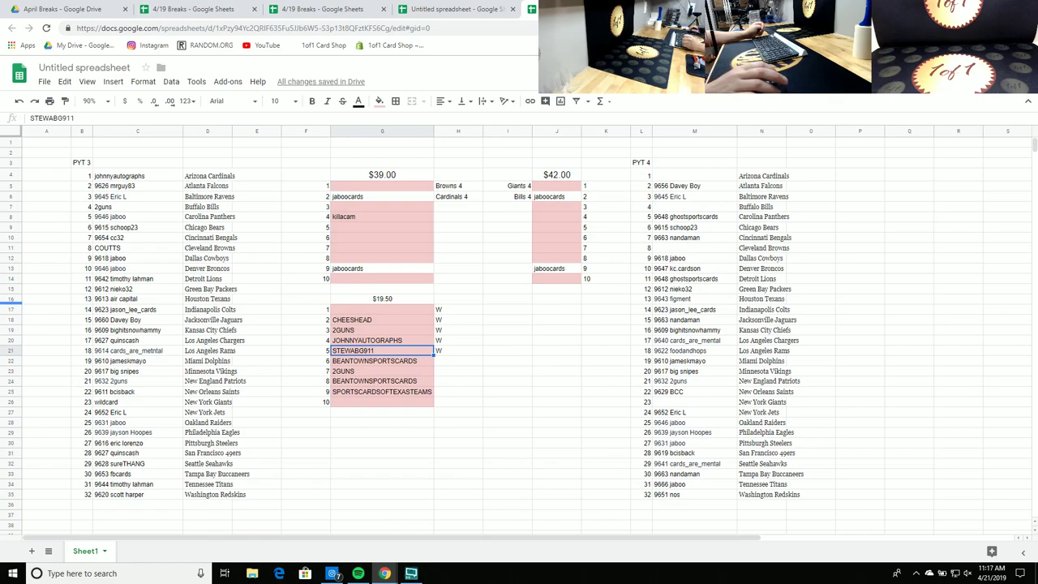
# Step: Set the fill of slot 4 in the $39.00 table to white
pyautogui.moveTo(352, 311); pyautogui.dragTo(370, 403)
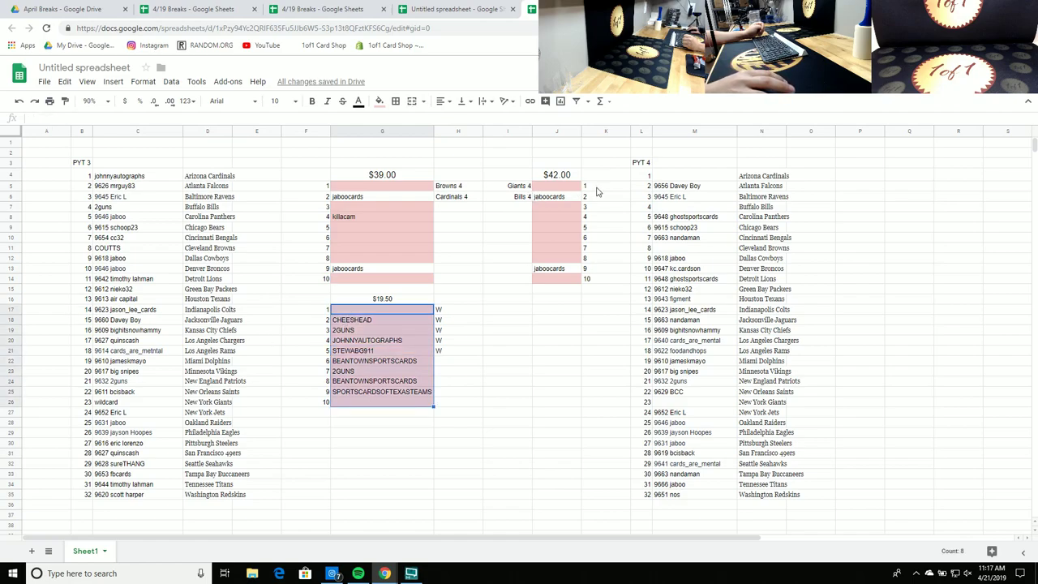
pyautogui.click(379, 218)
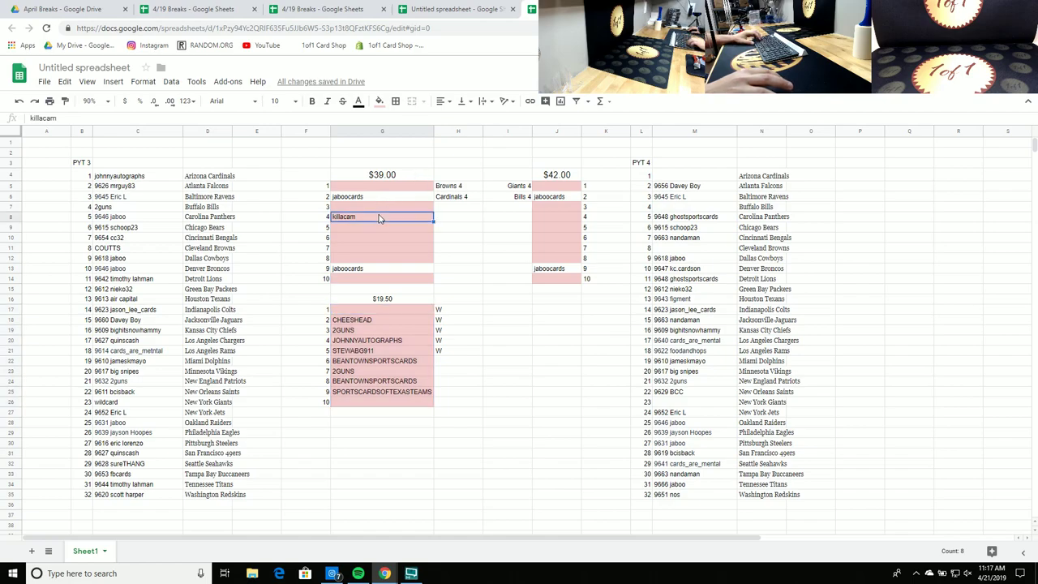
pyautogui.click(379, 102)
pyautogui.click(463, 138)
pyautogui.click(588, 393)
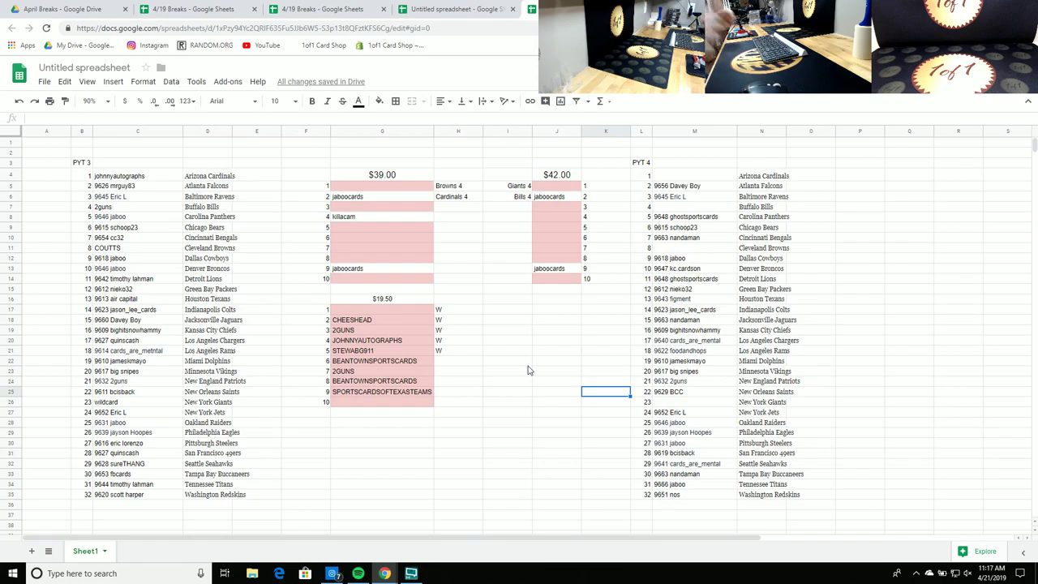
# Step: Enter buyer names in slots 10 and 1 of the $19.50 list
pyautogui.click(354, 402)
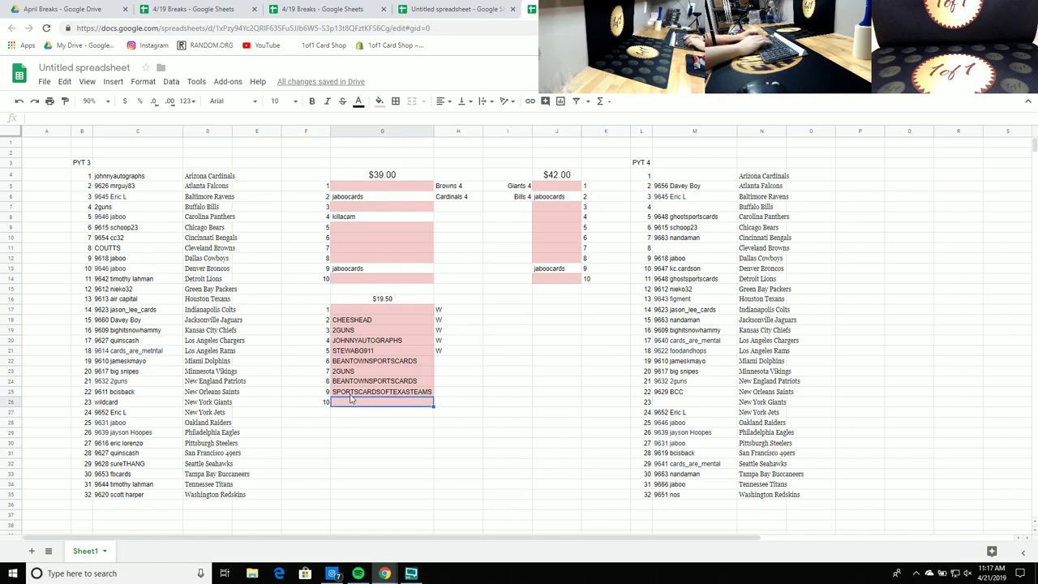
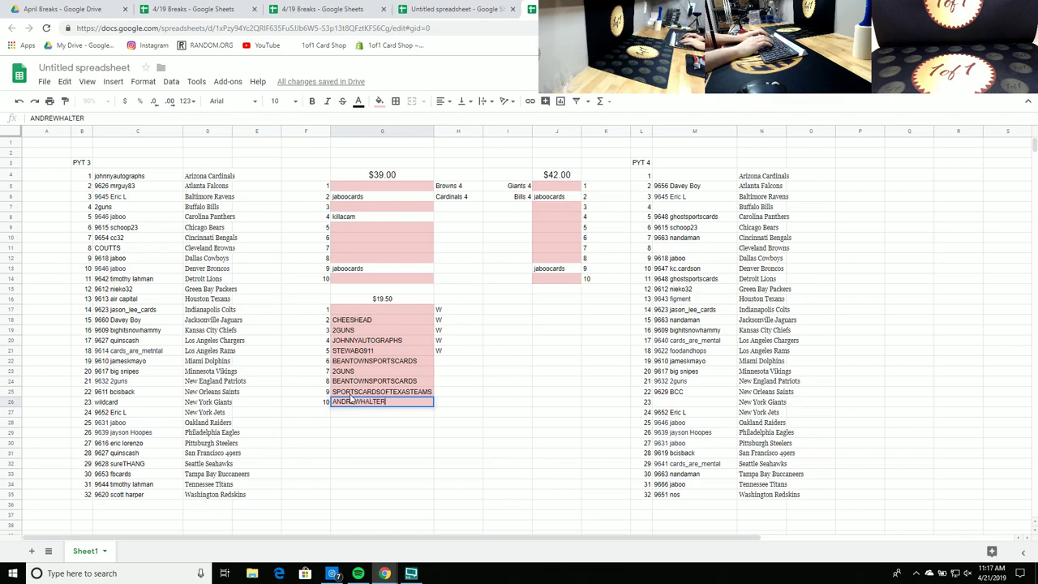
pyautogui.press('Return')
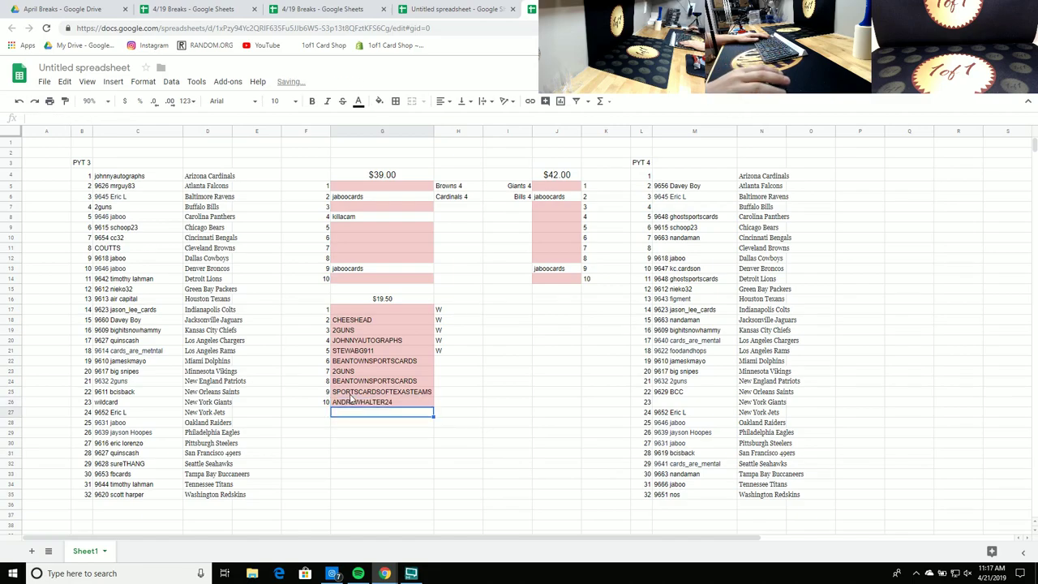
pyautogui.click(363, 312)
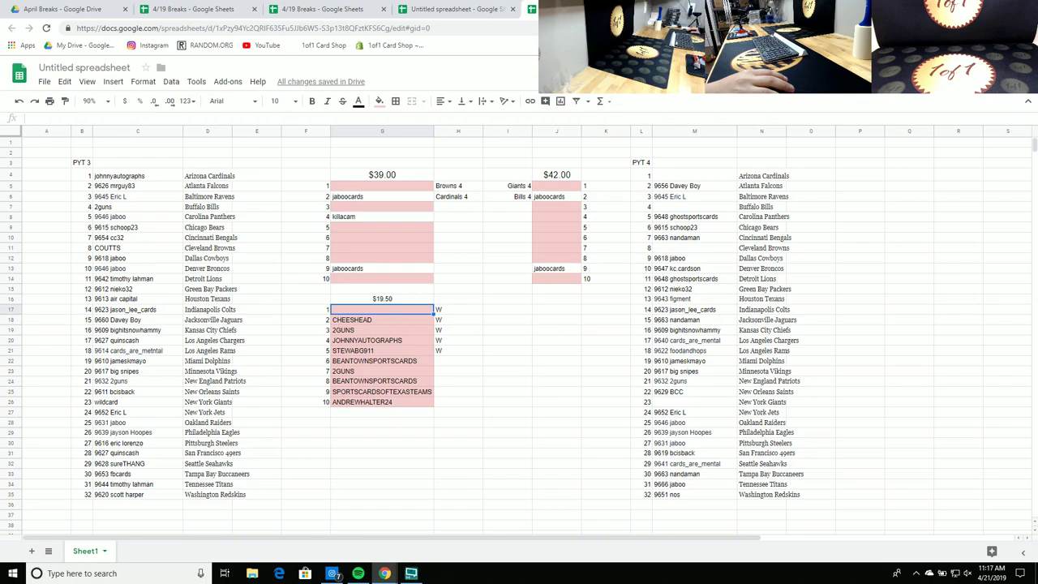
pyautogui.write('MR.804SPORTSCARDS')
pyautogui.press('Return')
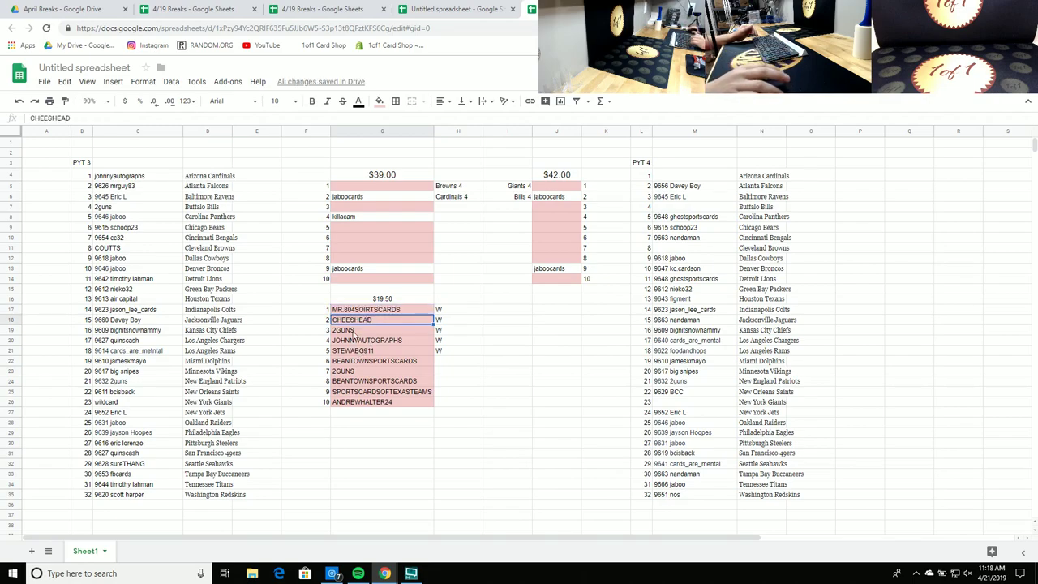
pyautogui.click(505, 323)
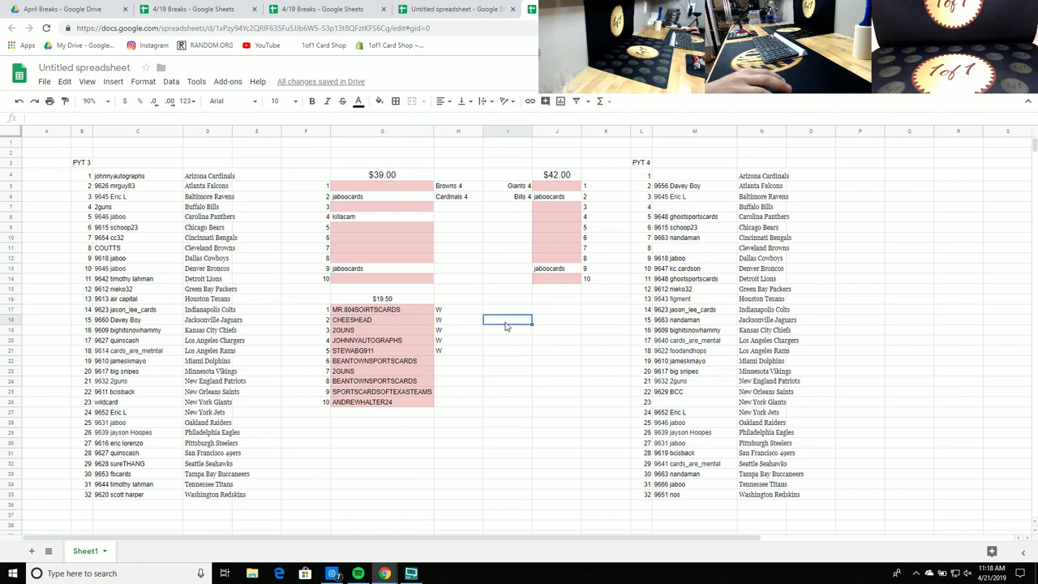
# Step: Correct the misspelled buyer name in slot 1
pyautogui.doubleClick(366, 309)
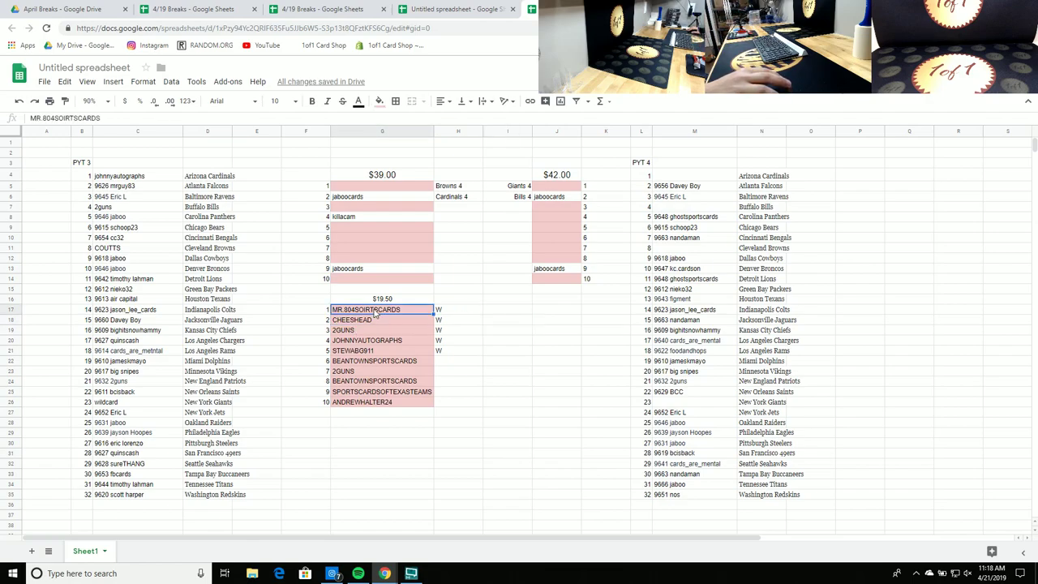
pyautogui.press('BackSpace')
pyautogui.press('BackSpace')
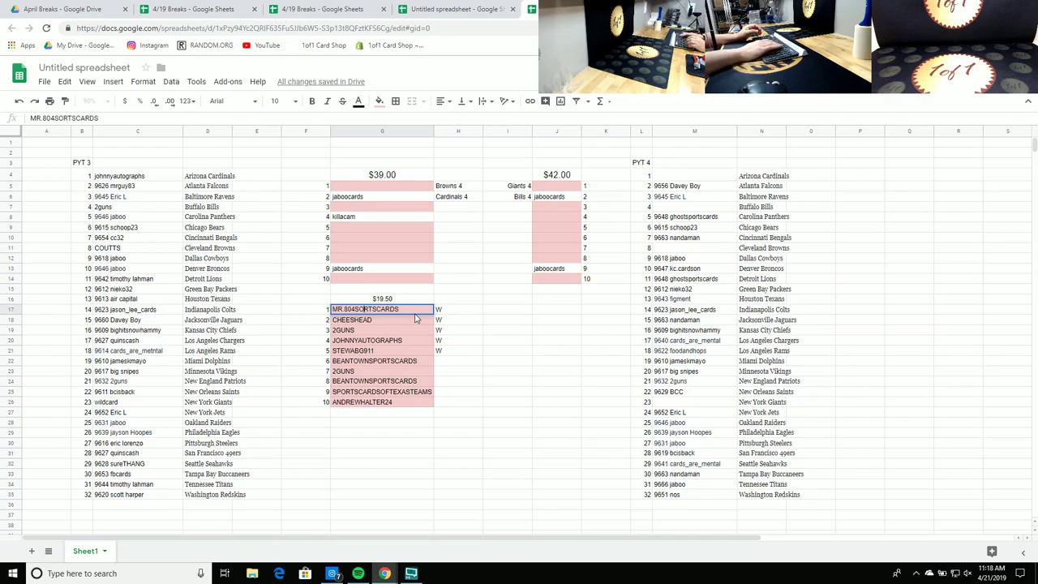
pyautogui.write('PO')
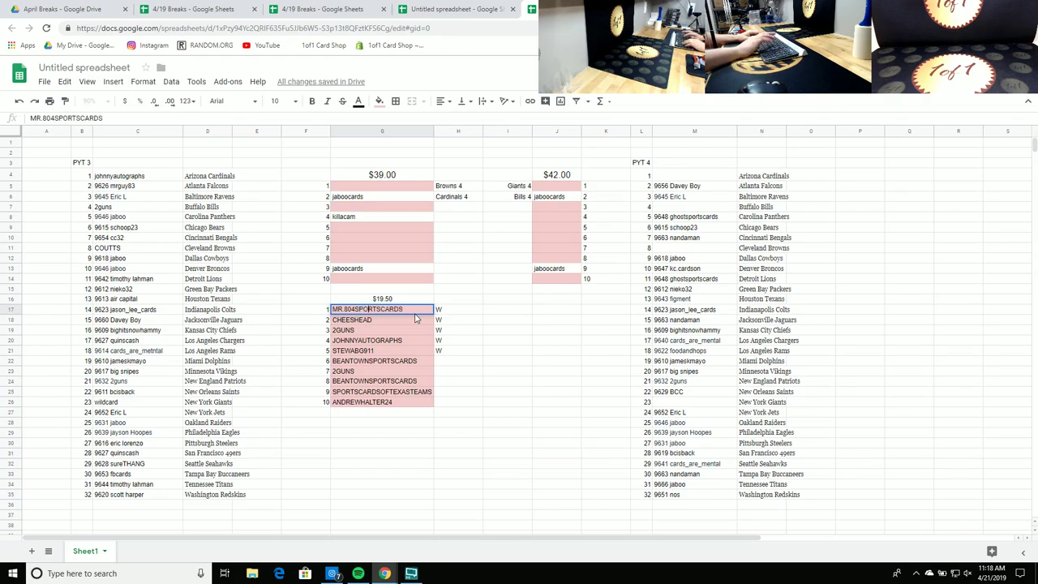
pyautogui.press('Return')
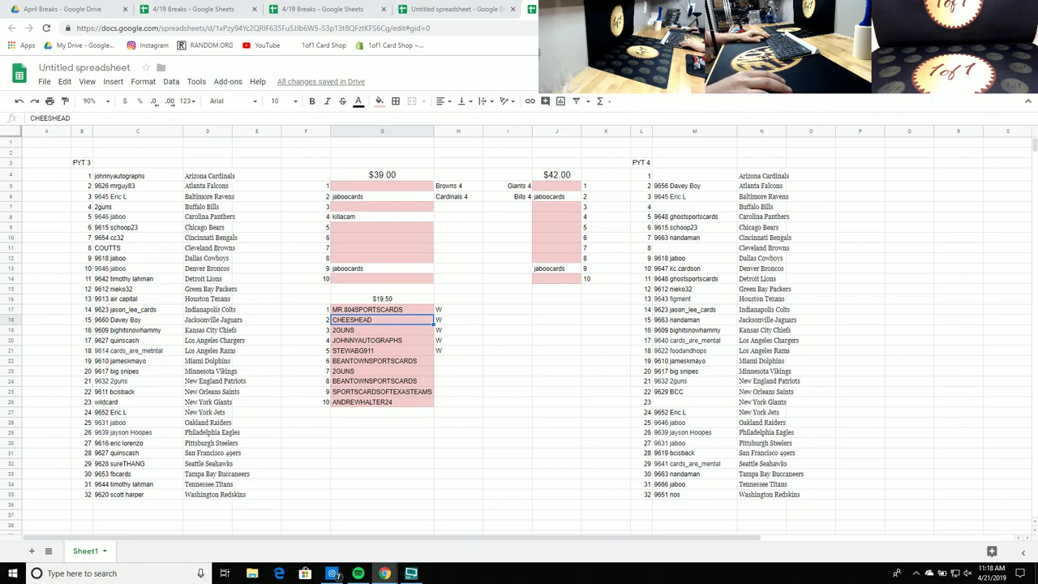
# Step: Turn slots 7, 3 and 2 of the $19.50 list white
pyautogui.click(361, 371)
pyautogui.keyDown('ctrl'); pyautogui.click(365, 330); pyautogui.keyUp('ctrl')
pyautogui.keyDown('ctrl'); pyautogui.click(367, 321); pyautogui.keyUp('ctrl')
pyautogui.click(380, 101)
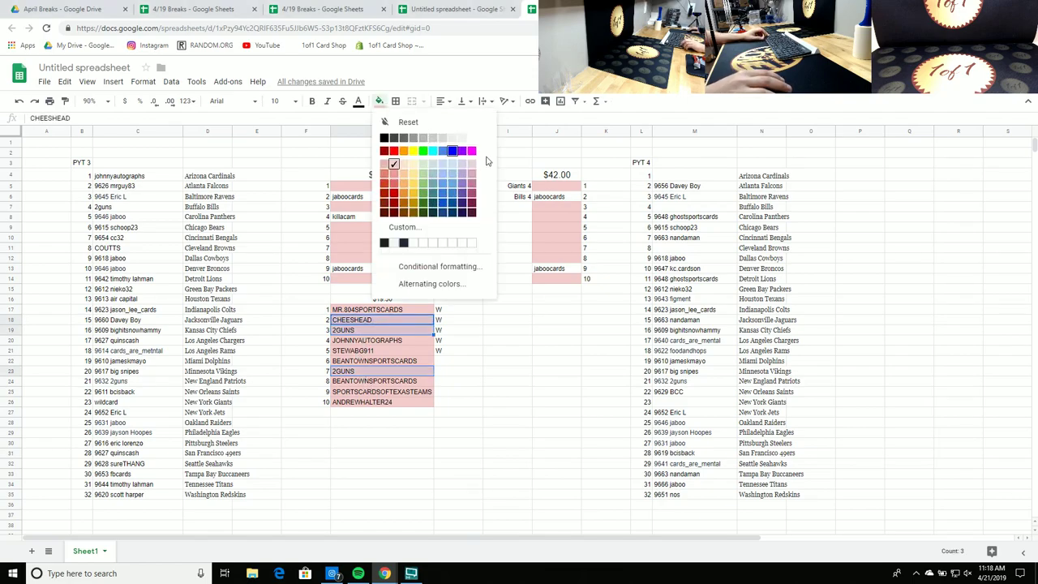
pyautogui.click(474, 141)
pyautogui.click(588, 416)
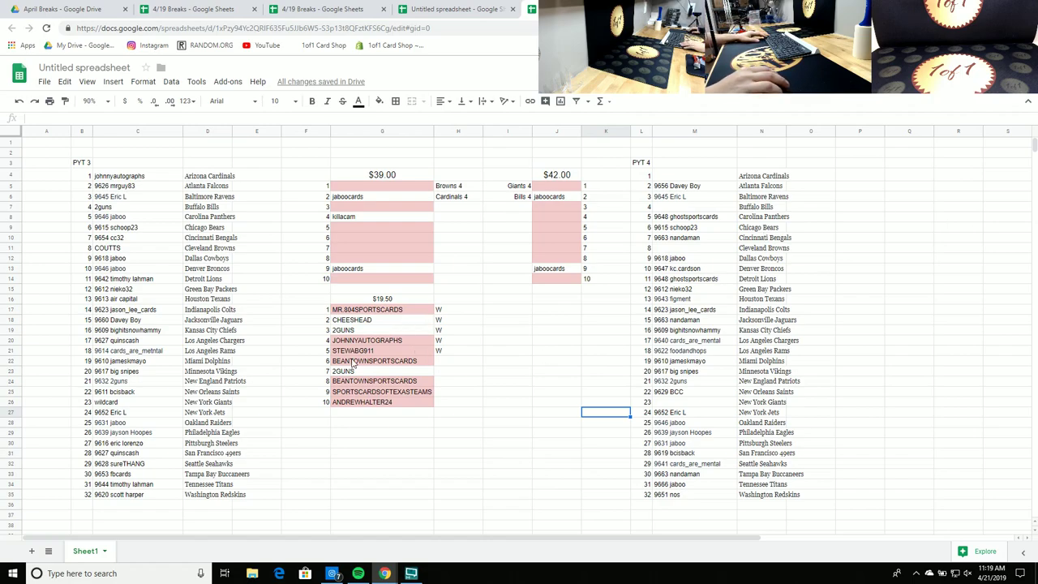
# Step: Turn slot 9 of the $19.50 list white as well
pyautogui.click(353, 395)
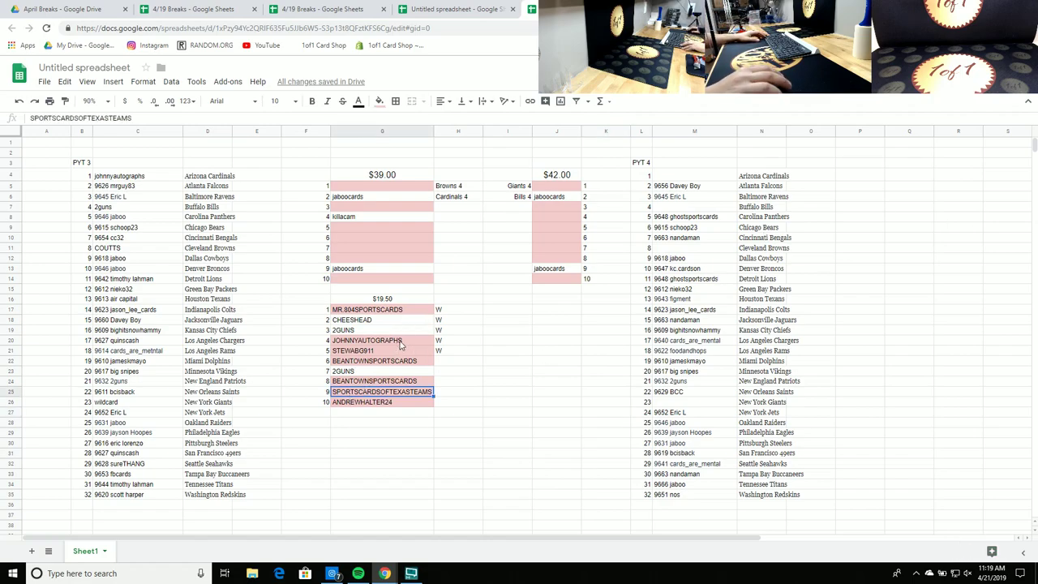
pyautogui.click(379, 101)
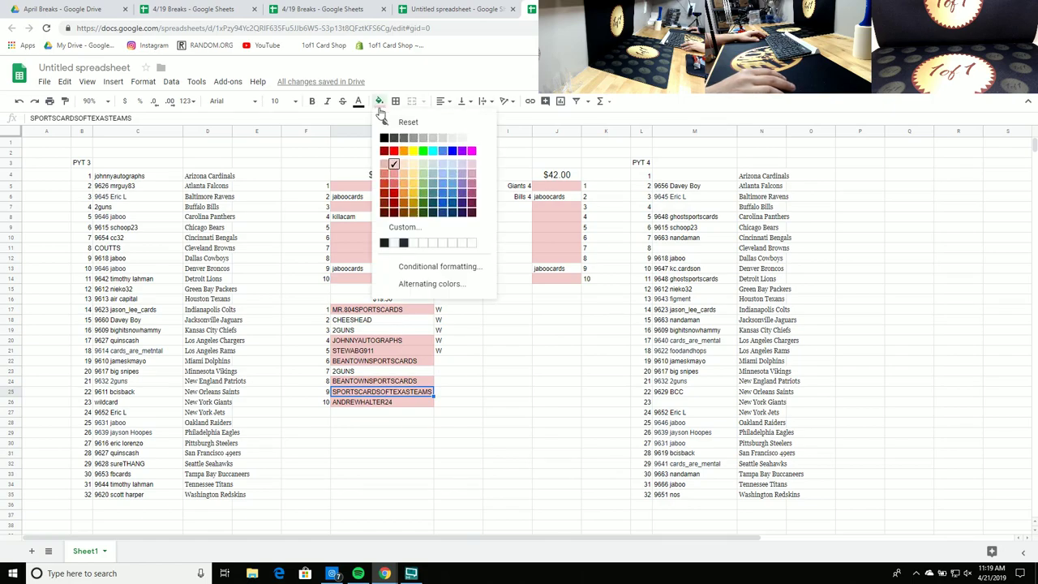
pyautogui.click(480, 248)
pyautogui.click(556, 428)
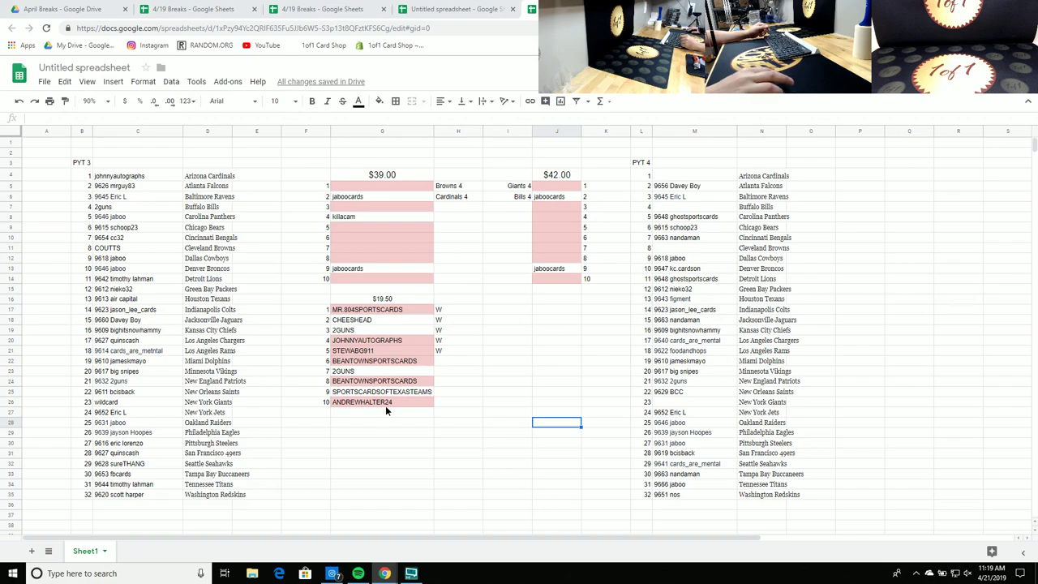
# Step: Copy the whole $19.50 block and paste a second copy to its right
pyautogui.moveTo(385, 408); pyautogui.dragTo(381, 310)
pyautogui.click(558, 311)
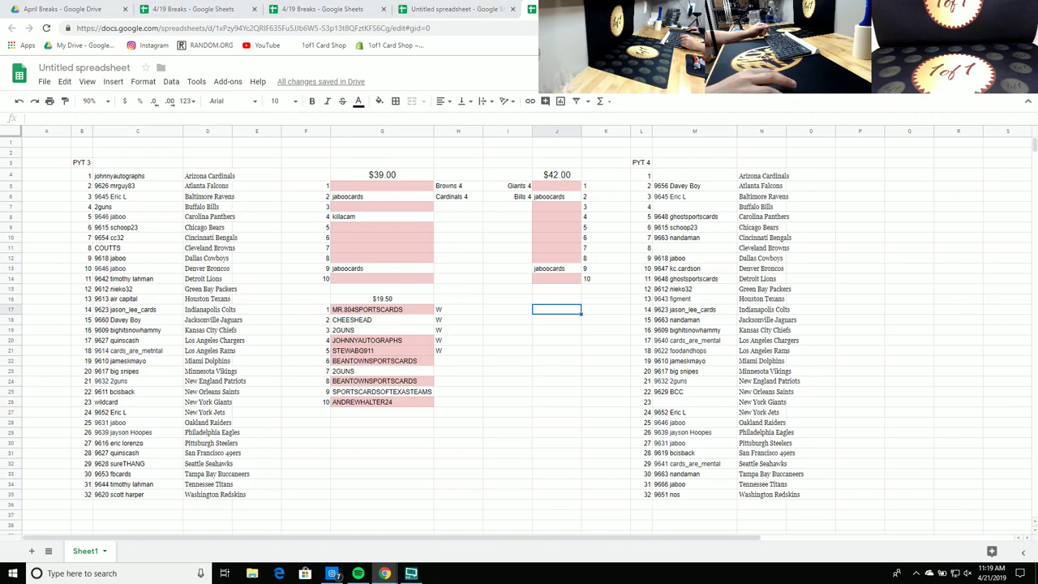
pyautogui.moveTo(318, 300); pyautogui.dragTo(444, 402)
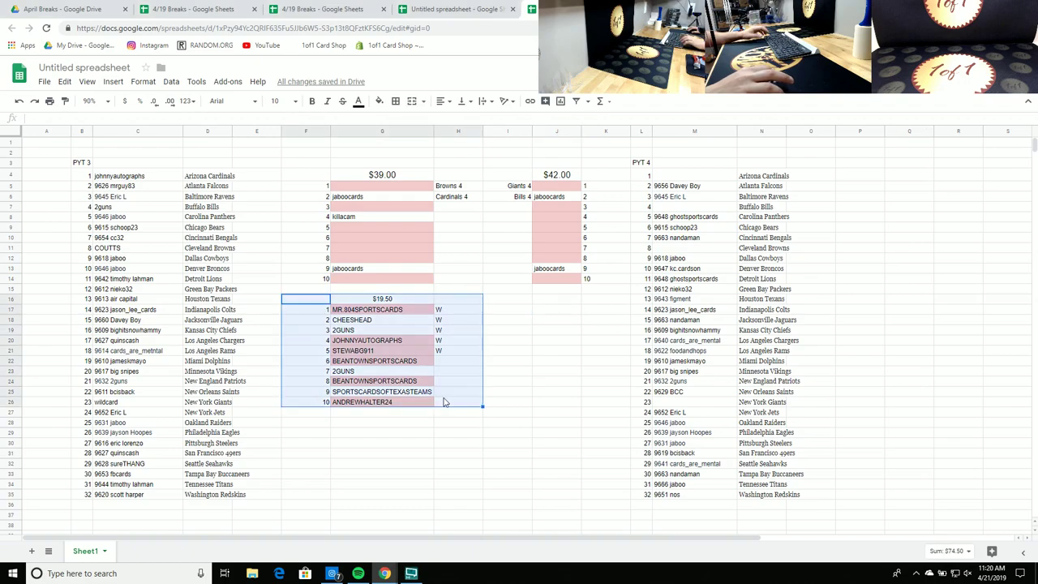
pyautogui.hotkey('ctrl', 'c')
pyautogui.click(494, 302)
pyautogui.hotkey('ctrl', 'v')
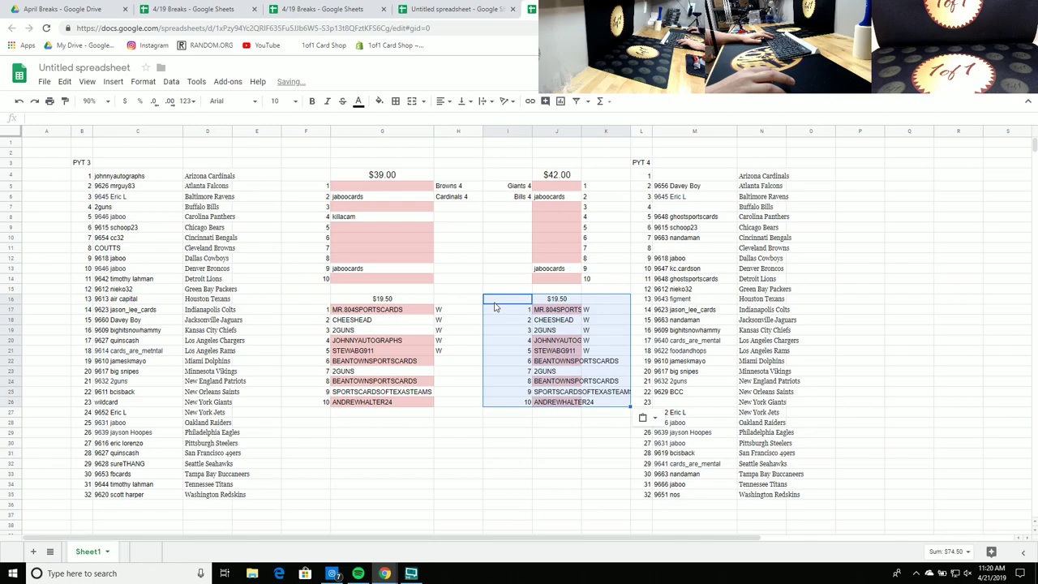
# Step: Clear the new list's names, shade its slots light pink, and narrow column I
pyautogui.moveTo(556, 309); pyautogui.dragTo(552, 401)
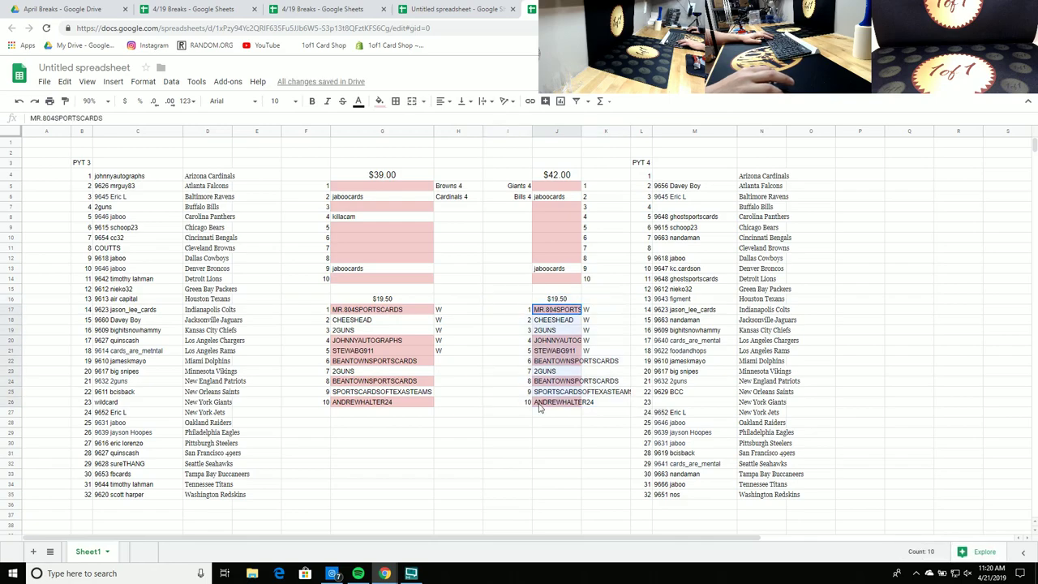
pyautogui.press('Delete')
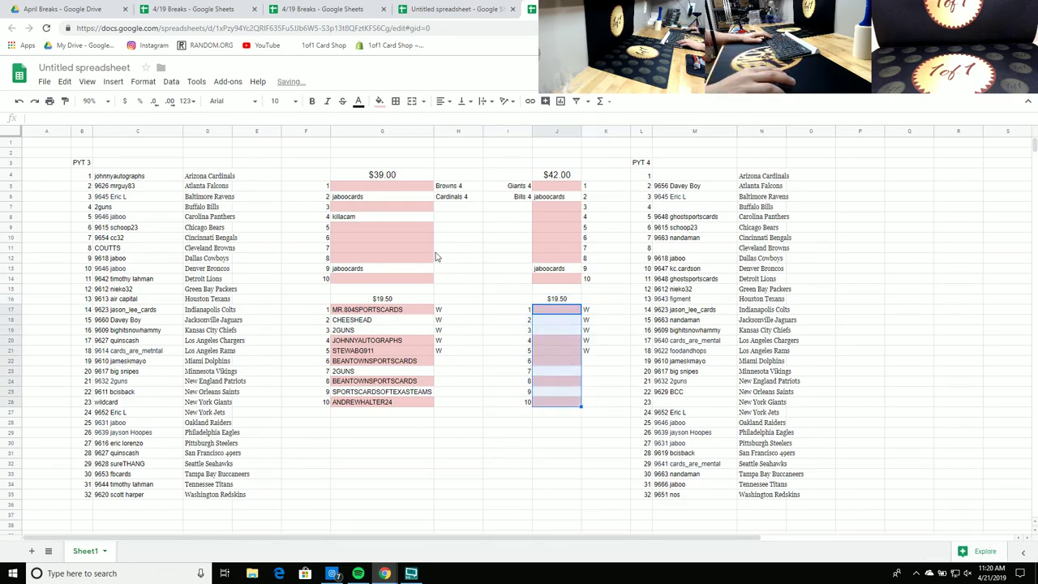
pyautogui.click(379, 101)
pyautogui.click(393, 163)
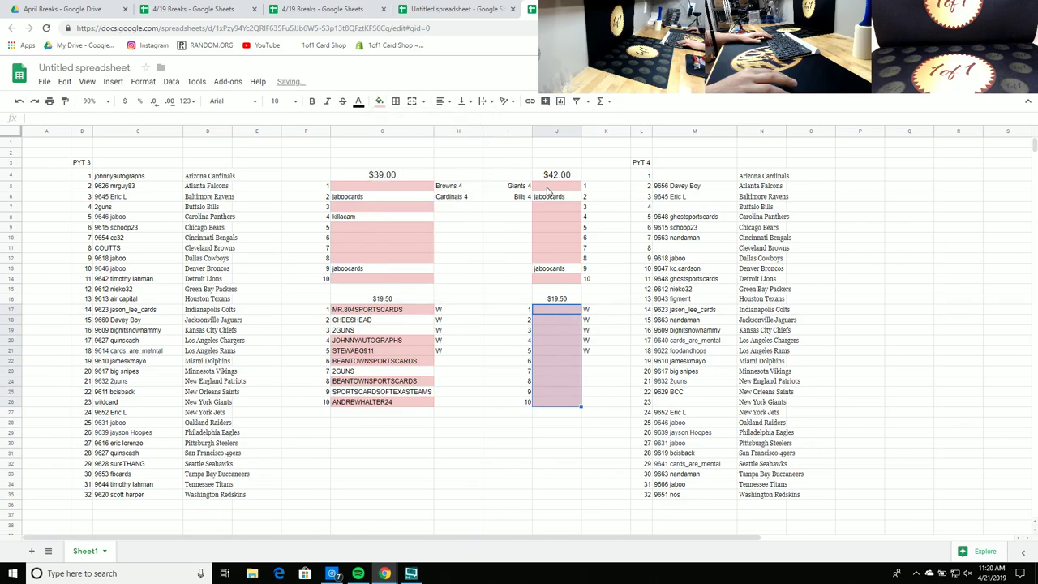
pyautogui.moveTo(532, 131); pyautogui.dragTo(582, 132)
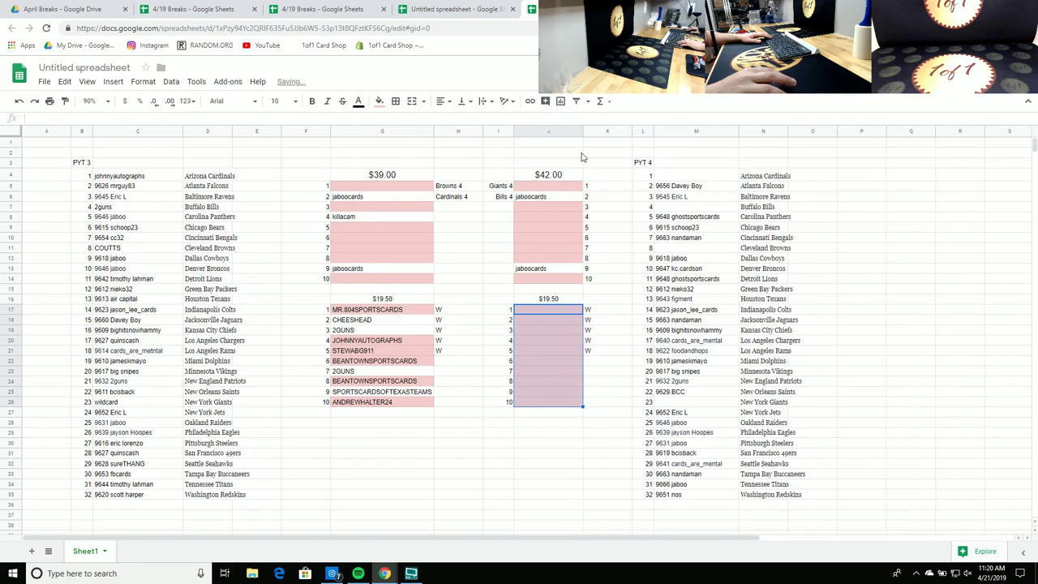
pyautogui.click(563, 341)
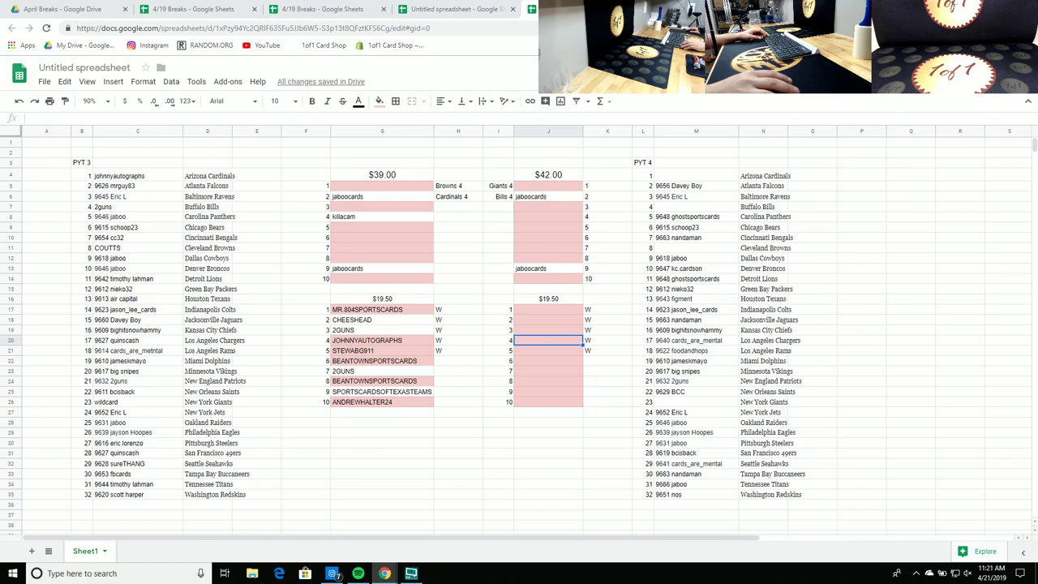
# Step: Turn slots 8 and 5 of the first $19.50 list white
pyautogui.click(383, 381)
pyautogui.click(379, 100)
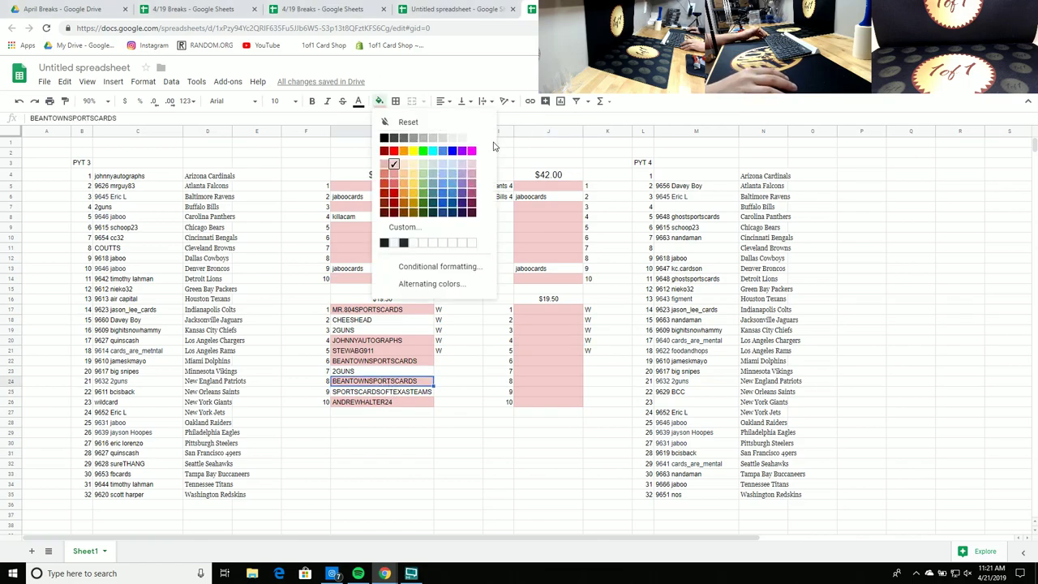
pyautogui.click(475, 144)
pyautogui.click(946, 268)
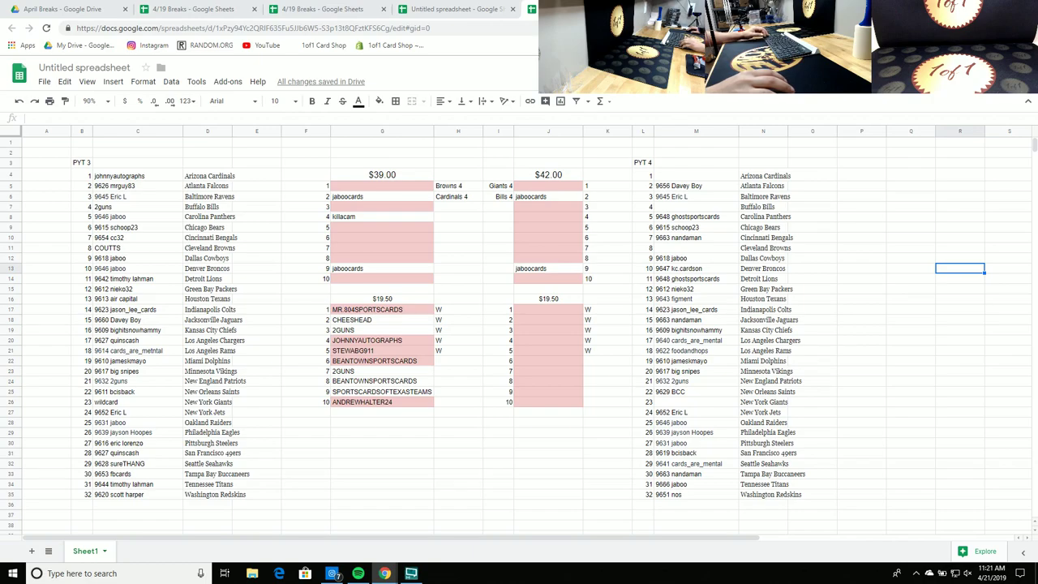
pyautogui.click(372, 352)
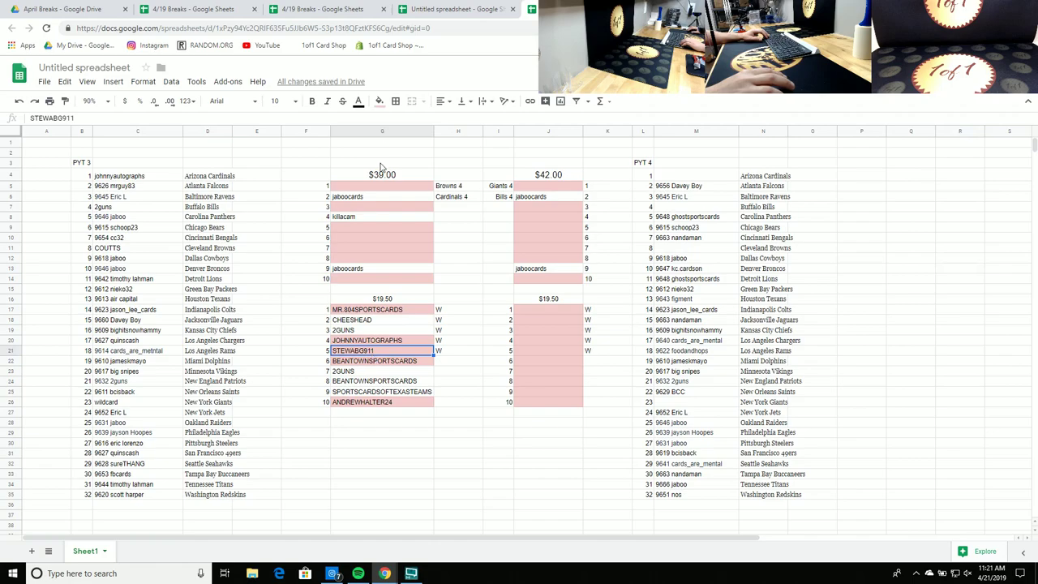
pyautogui.click(379, 101)
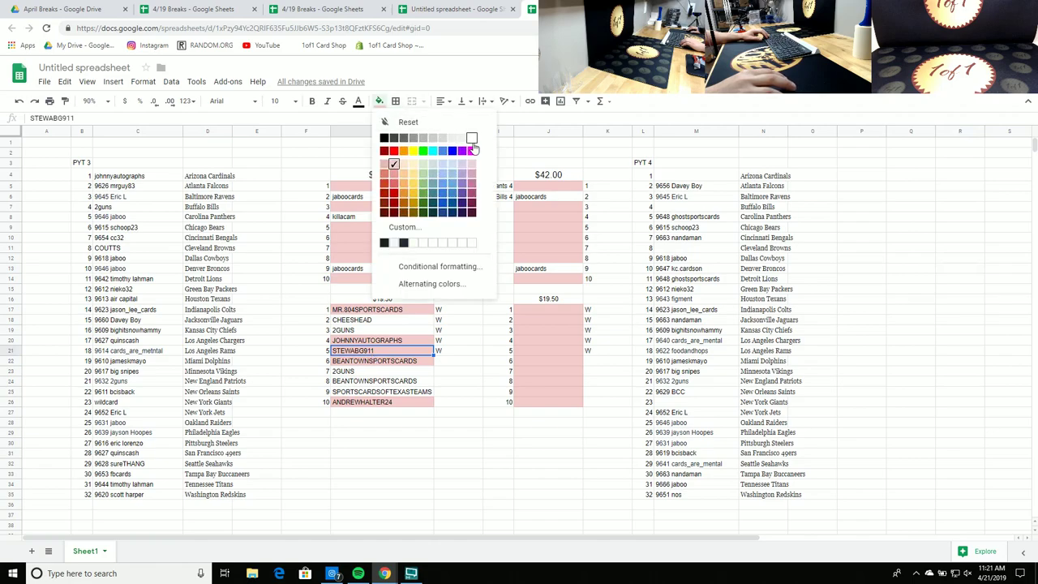
pyautogui.click(472, 139)
pyautogui.click(885, 250)
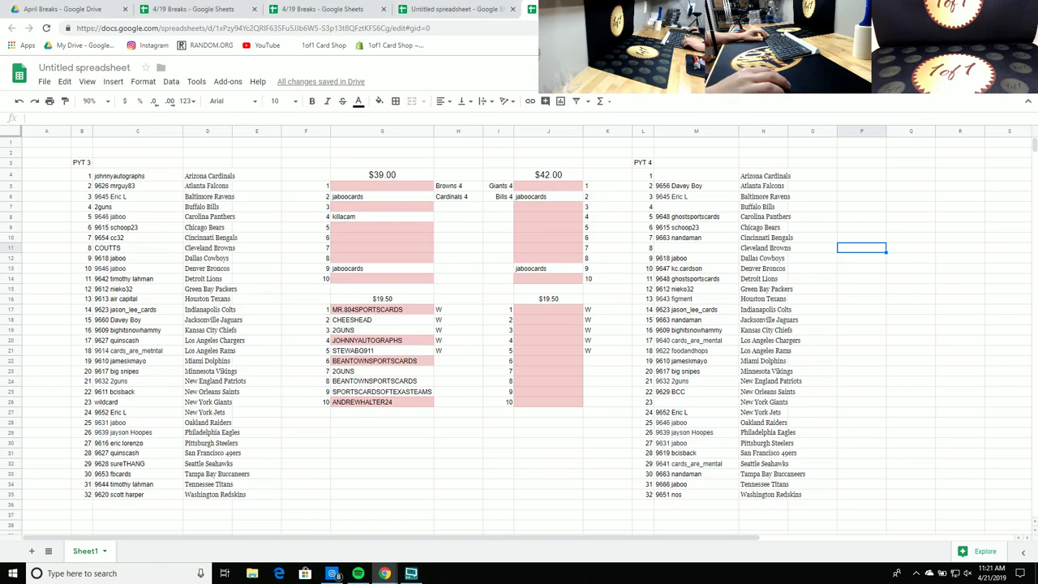
# Step: Turn slots 6 and 1 of the first list white together
pyautogui.click(405, 361)
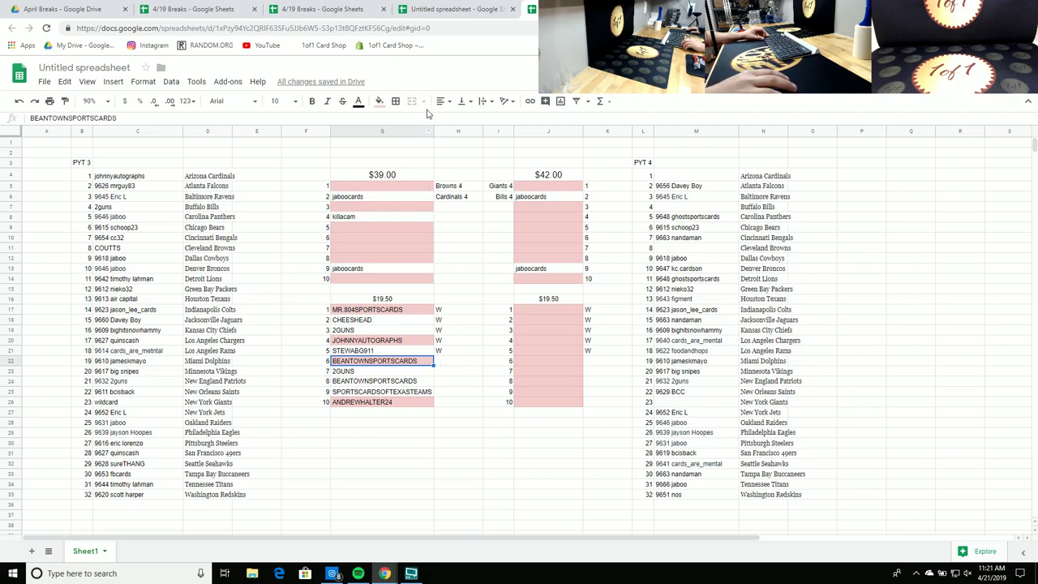
pyautogui.keyDown('ctrl'); pyautogui.click(387, 308); pyautogui.keyUp('ctrl')
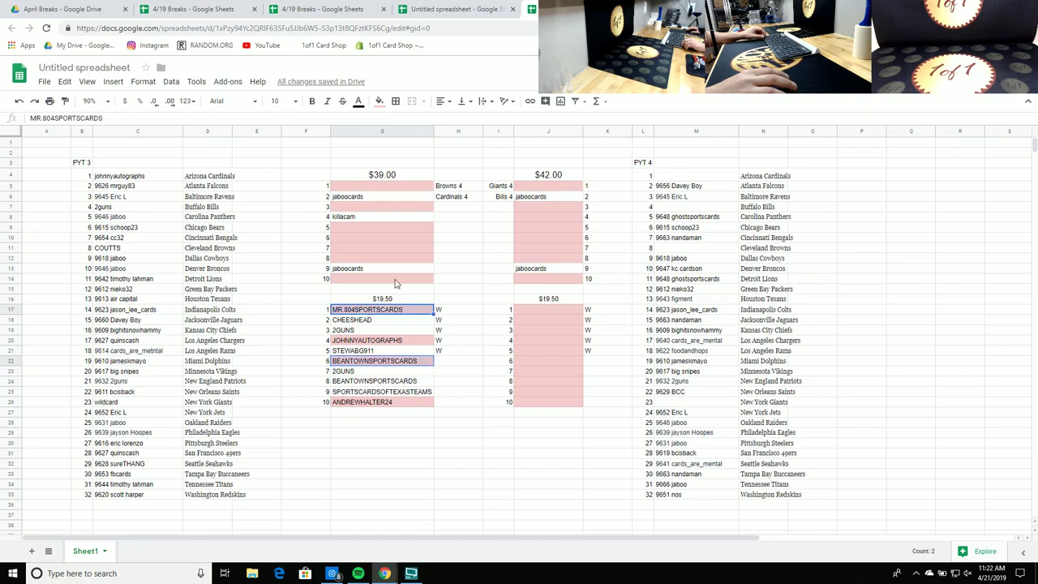
pyautogui.click(379, 101)
pyautogui.click(472, 138)
pyautogui.click(972, 274)
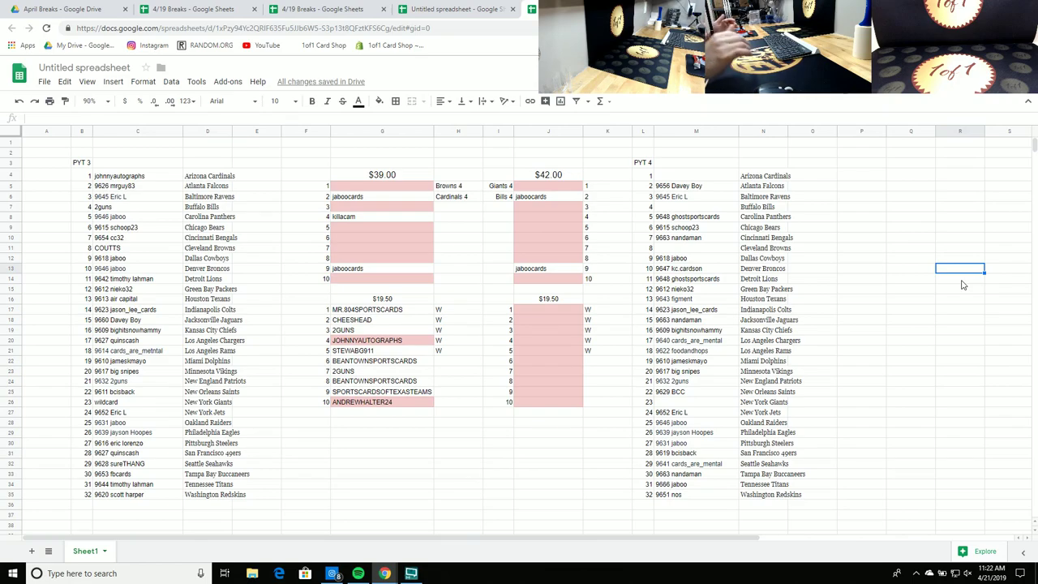
# Step: Auto-fit column N to its team names
pyautogui.click(902, 302)
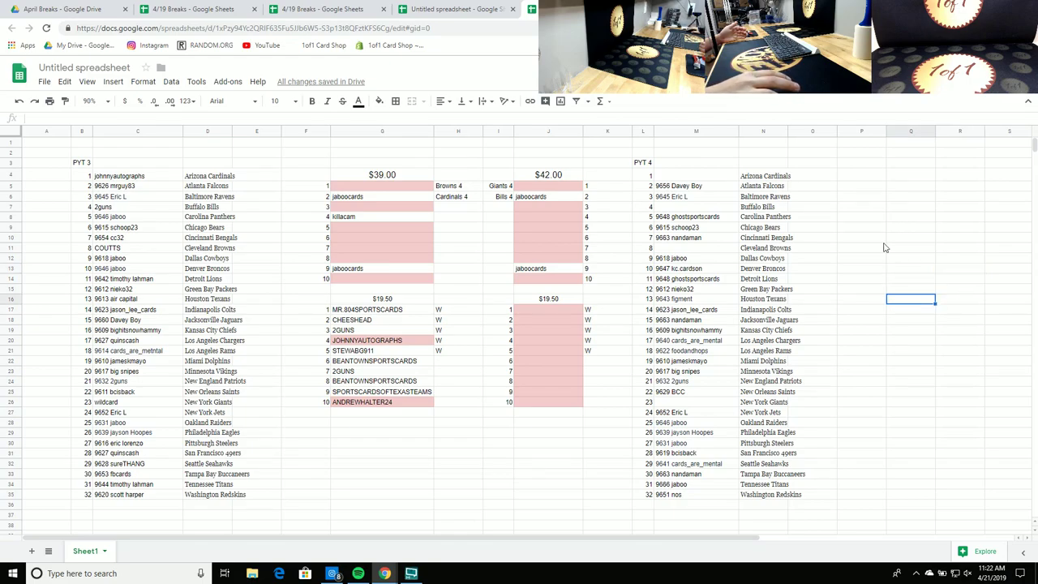
pyautogui.moveTo(854, 176); pyautogui.dragTo(860, 218)
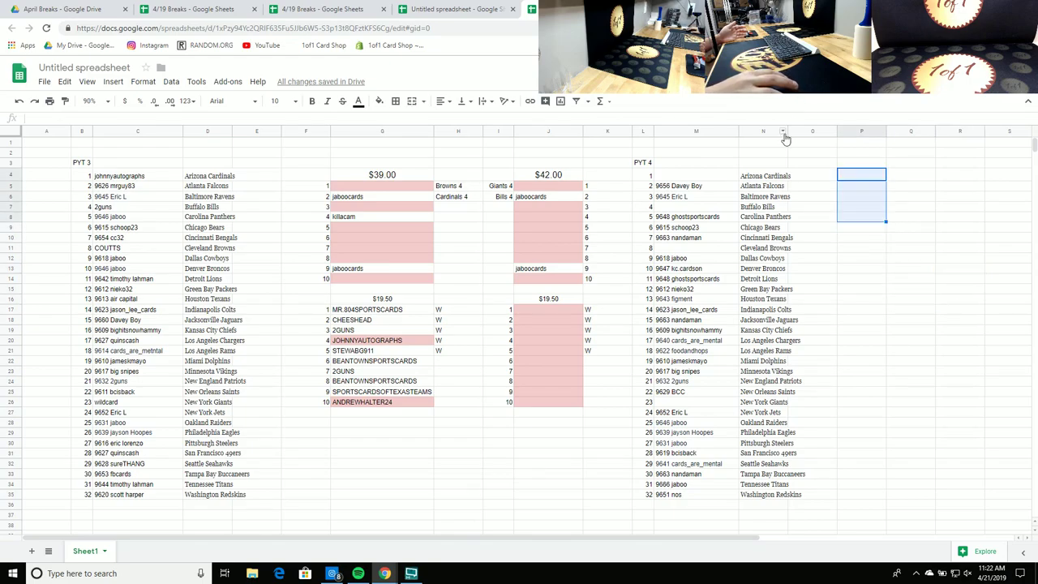
pyautogui.doubleClick(786, 131)
pyautogui.click(922, 260)
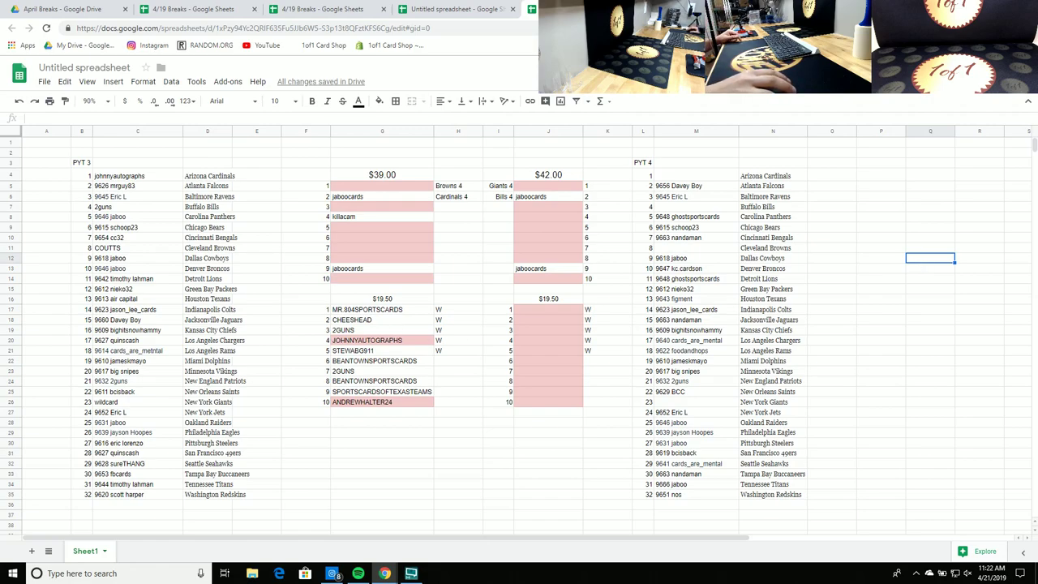
# Step: Make slot 4 (G20) of the first $19.50 list white
pyautogui.click(378, 403)
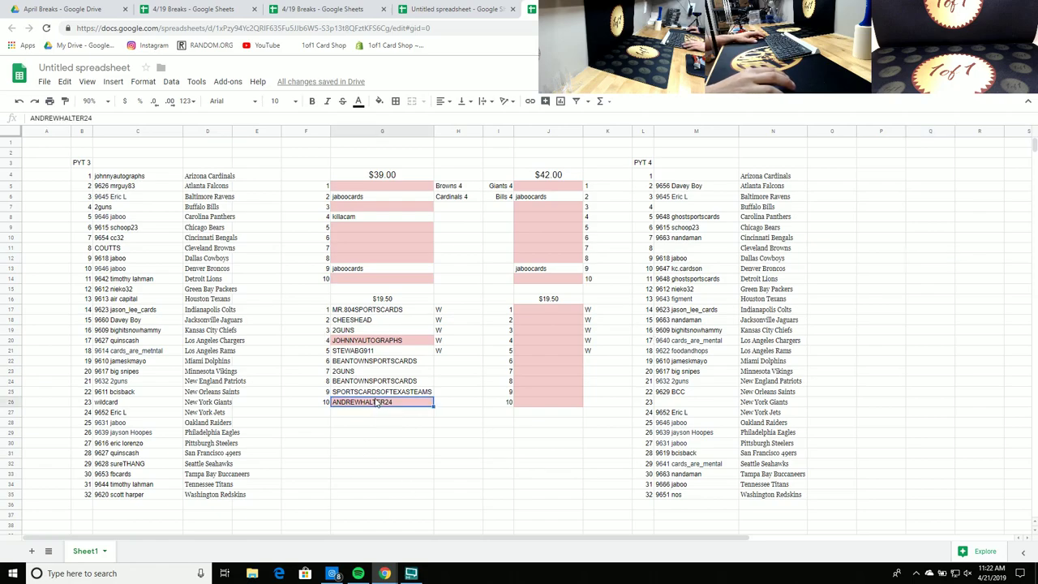
pyautogui.click(386, 347)
pyautogui.click(379, 101)
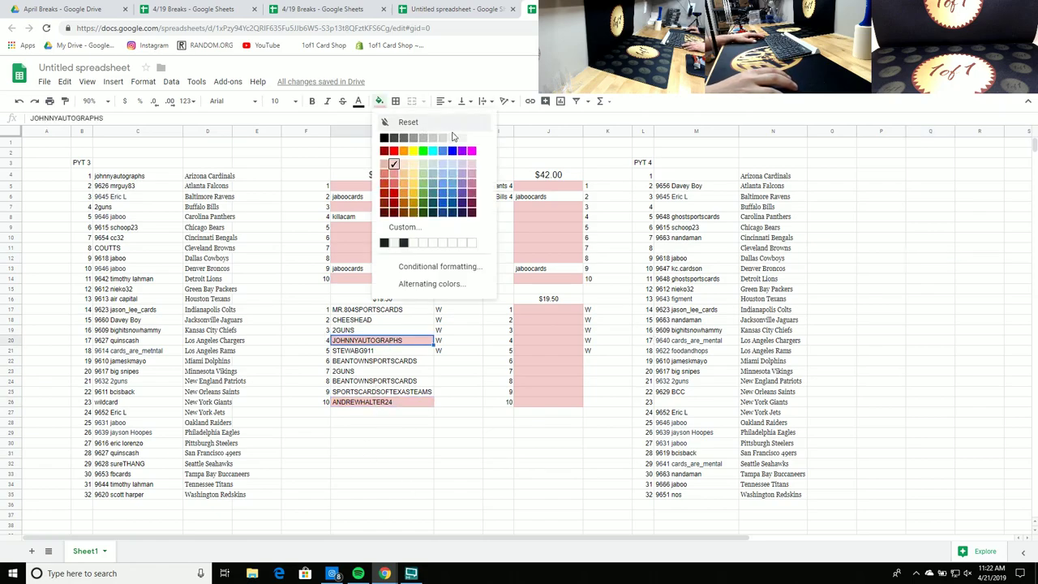
pyautogui.click(472, 138)
pyautogui.click(933, 279)
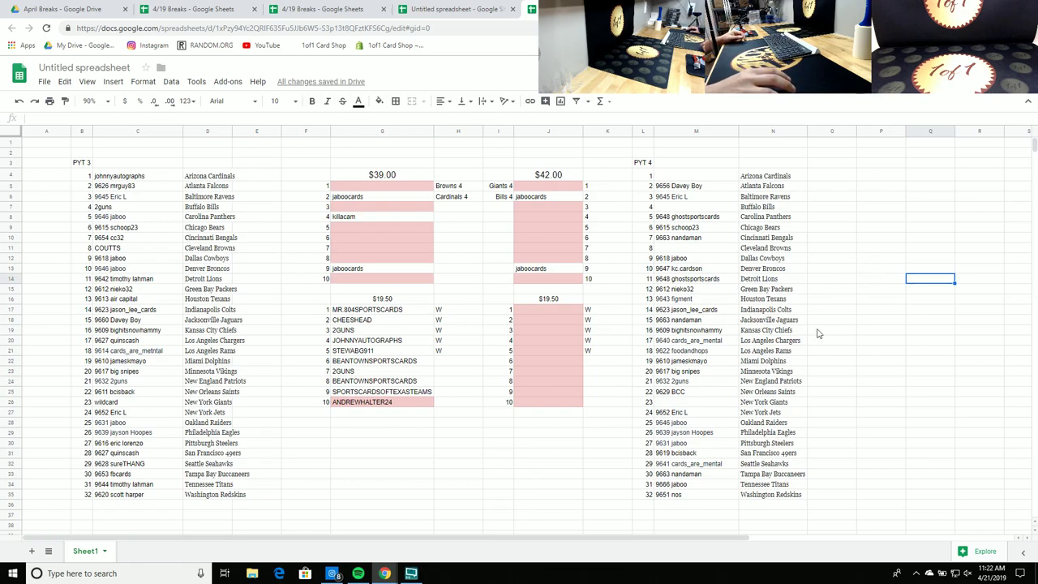
pyautogui.click(422, 401)
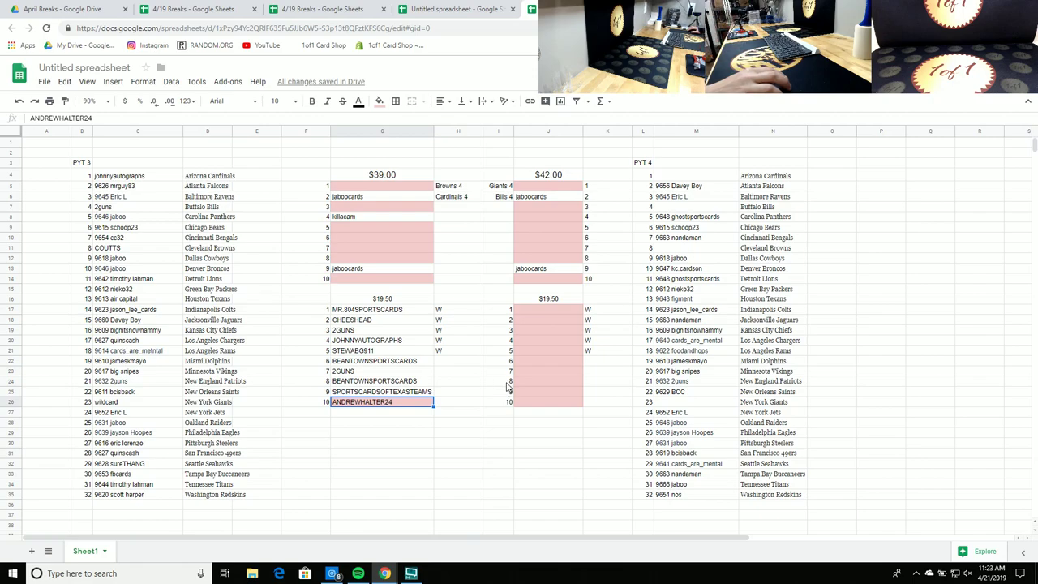
# Step: Enter 21 in J16 so the second list is headed $21.00
pyautogui.click(549, 302)
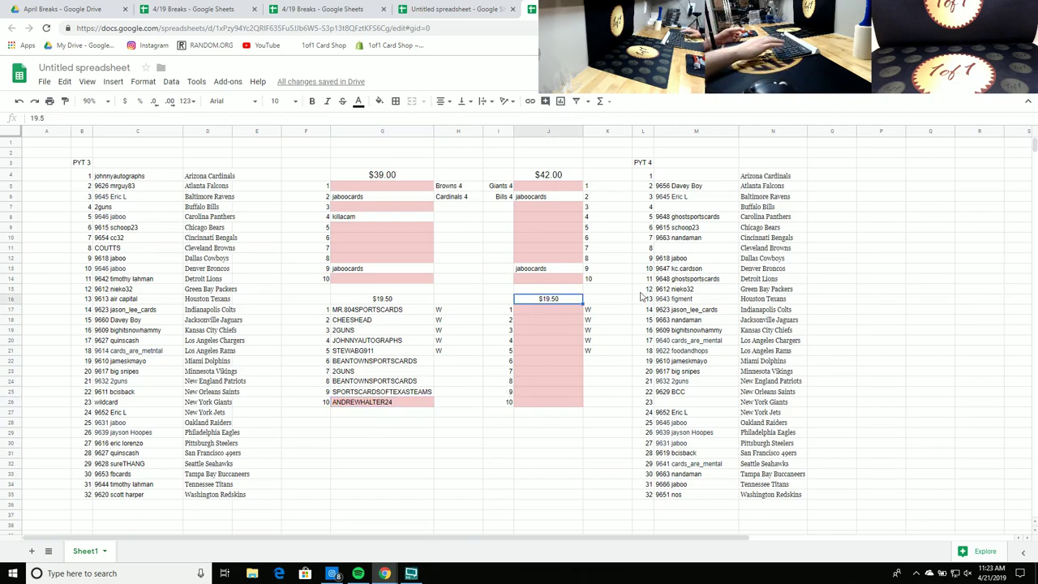
pyautogui.write('21')
pyautogui.press('Return')
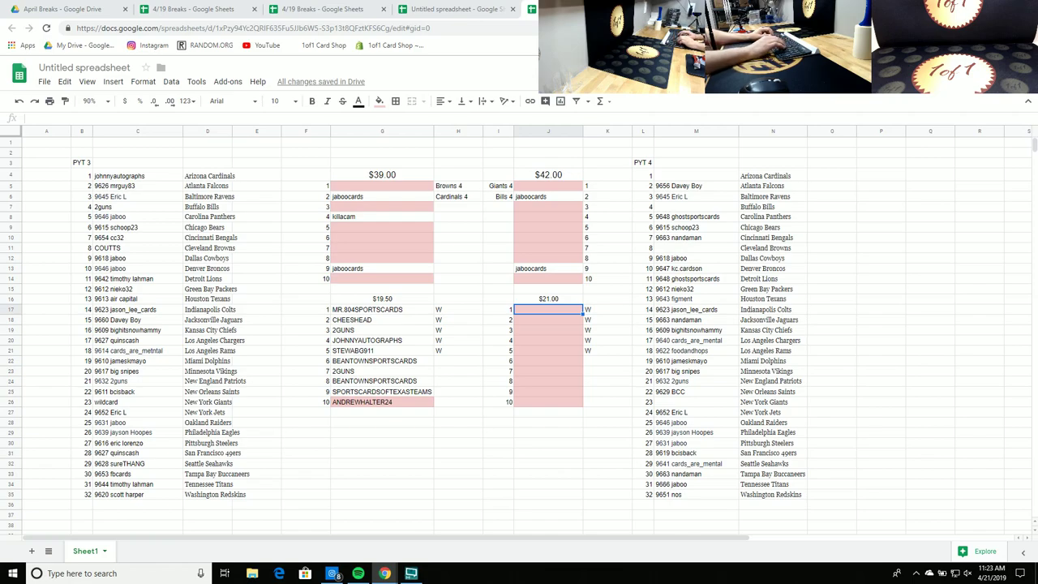
pyautogui.press('capslock')
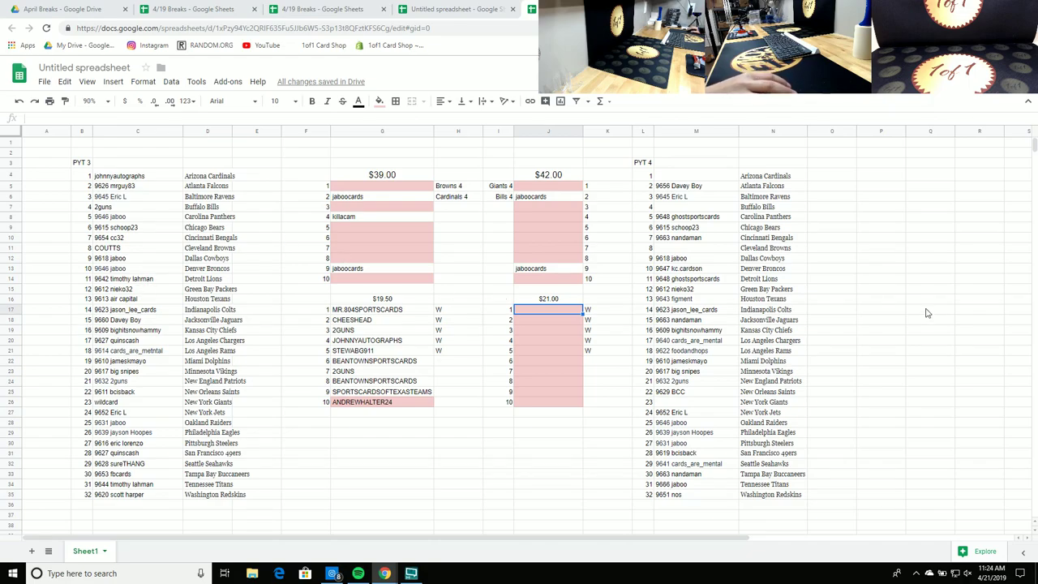
# Step: Enter jaboo in slot 1 and paste it into further slots of the $21.00 list
pyautogui.write('jaboo')
pyautogui.press('Return')
pyautogui.press('Up')
pyautogui.hotkey('ctrl', 'c')
pyautogui.press('Down')
pyautogui.hotkey('ctrl', 'v')
pyautogui.press('Down')
pyautogui.press('Down')
pyautogui.press('Down')
pyautogui.press('Down')
pyautogui.press('Down')
pyautogui.press('Down')
pyautogui.press('Down')
pyautogui.hotkey('ctrl', 'v')
pyautogui.press('Up')
pyautogui.press('Up')
pyautogui.press('Up')
pyautogui.press('Up')
pyautogui.press('Up')
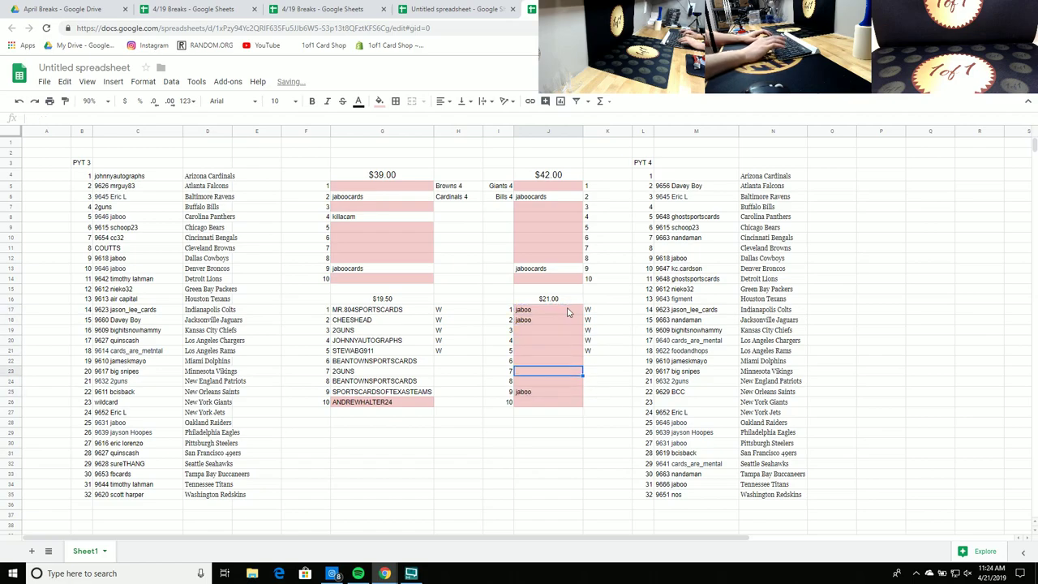
pyautogui.write('razzc')
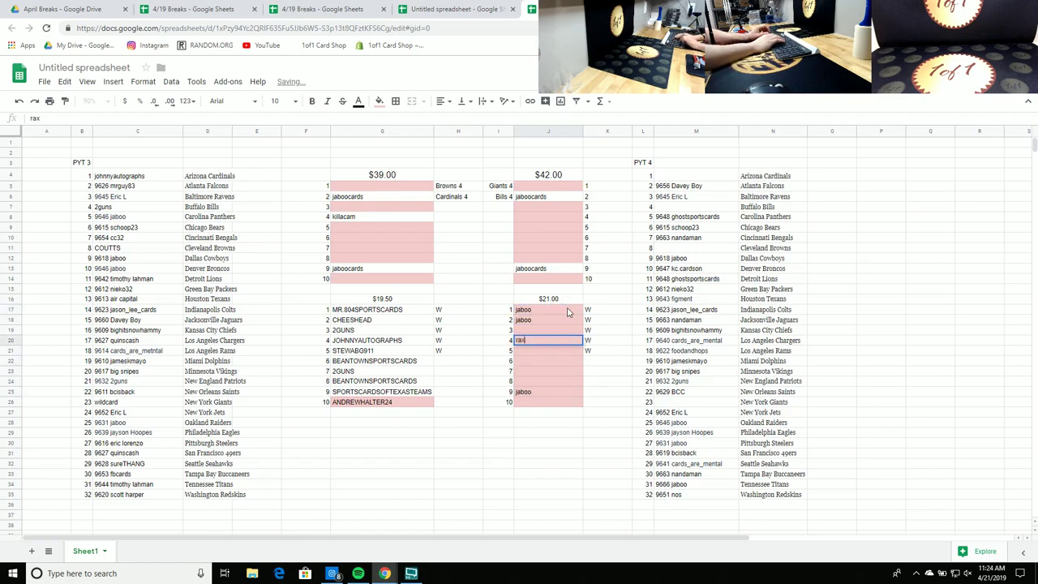
pyautogui.write('ity')
pyautogui.press('Return')
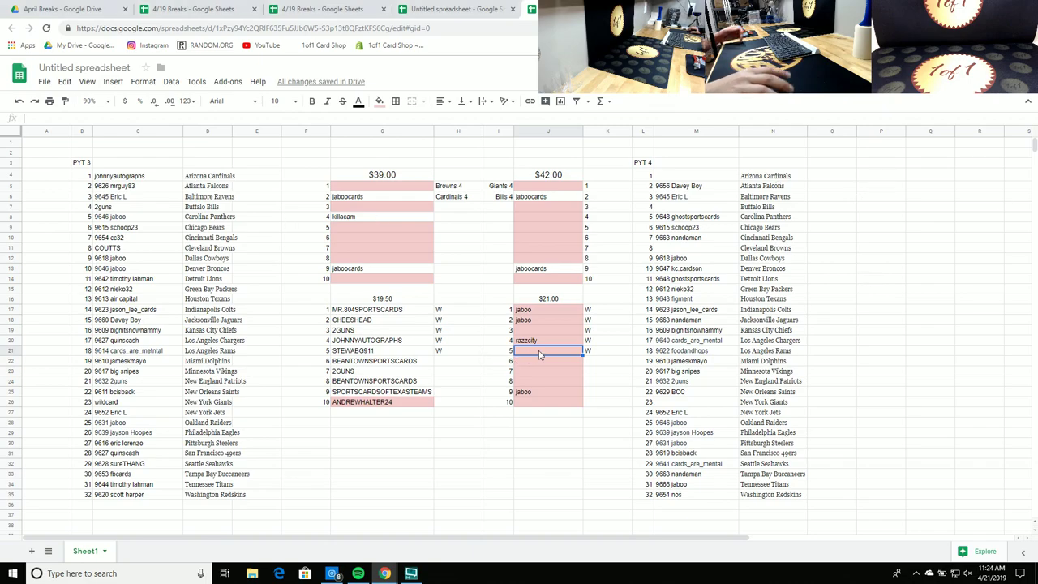
pyautogui.write('esc11bc')
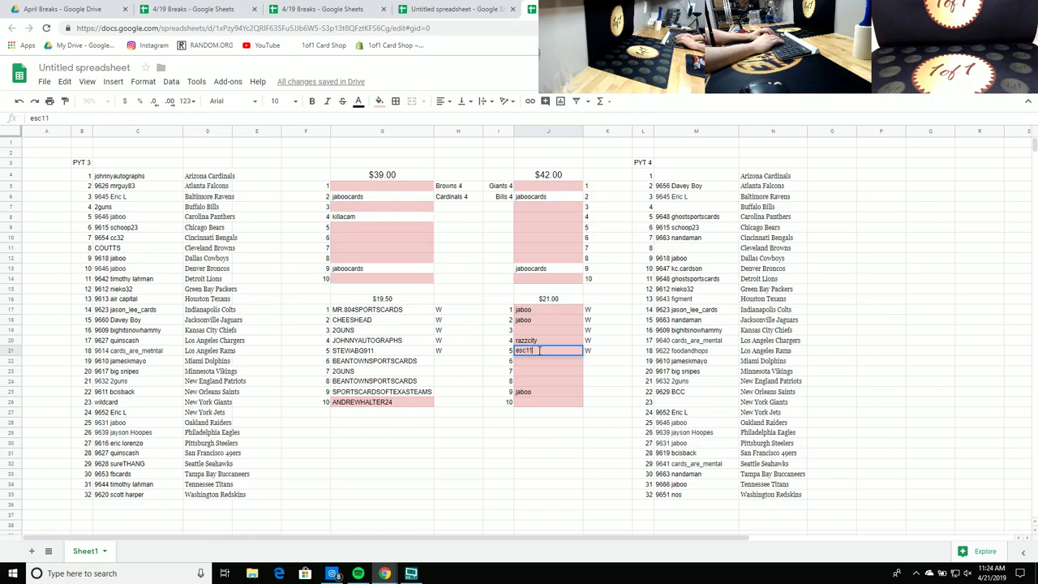
pyautogui.press('Return')
pyautogui.press('Down')
pyautogui.click(539, 354)
pyautogui.hotkey('ctrl', 'c')
pyautogui.press('Down')
pyautogui.press('Down')
pyautogui.press('Down')
pyautogui.hotkey('ctrl', 'v')
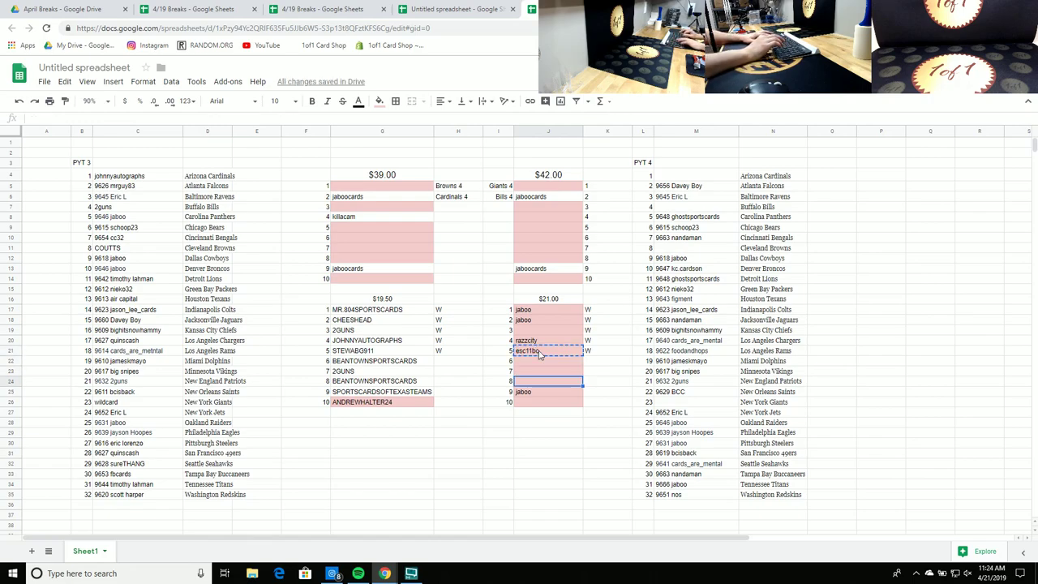
pyautogui.press('Down')
pyautogui.press('Down')
pyautogui.press('Down')
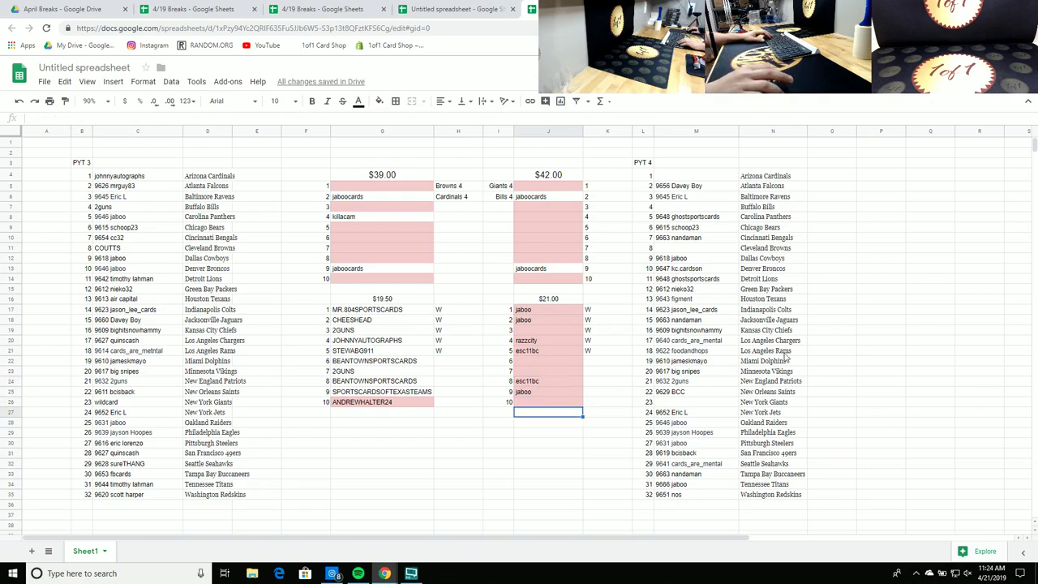
# Step: Make slot 4 of the $21.00 list white
pyautogui.click(542, 342)
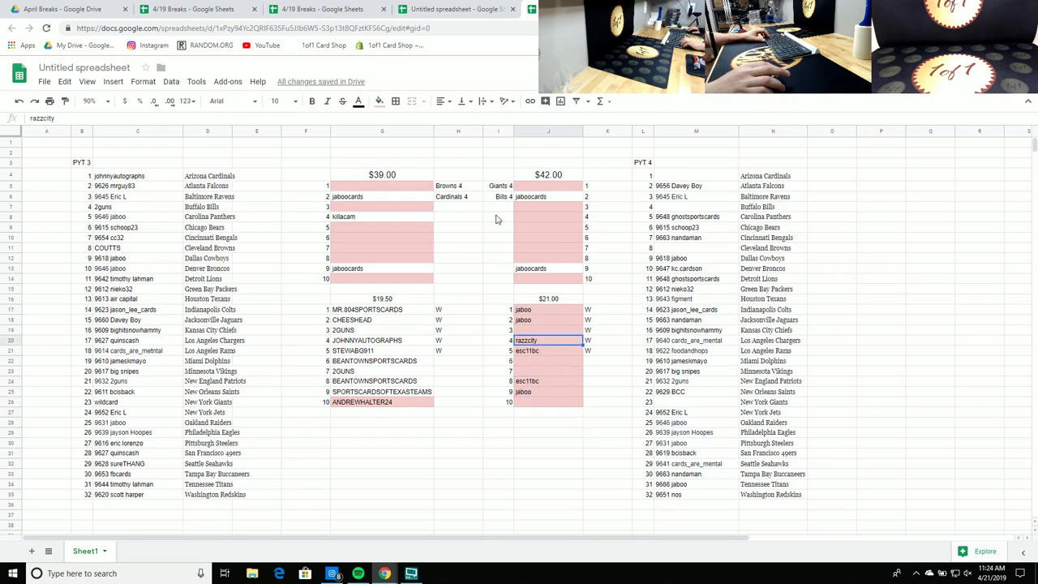
pyautogui.click(379, 101)
pyautogui.click(472, 137)
pyautogui.click(909, 300)
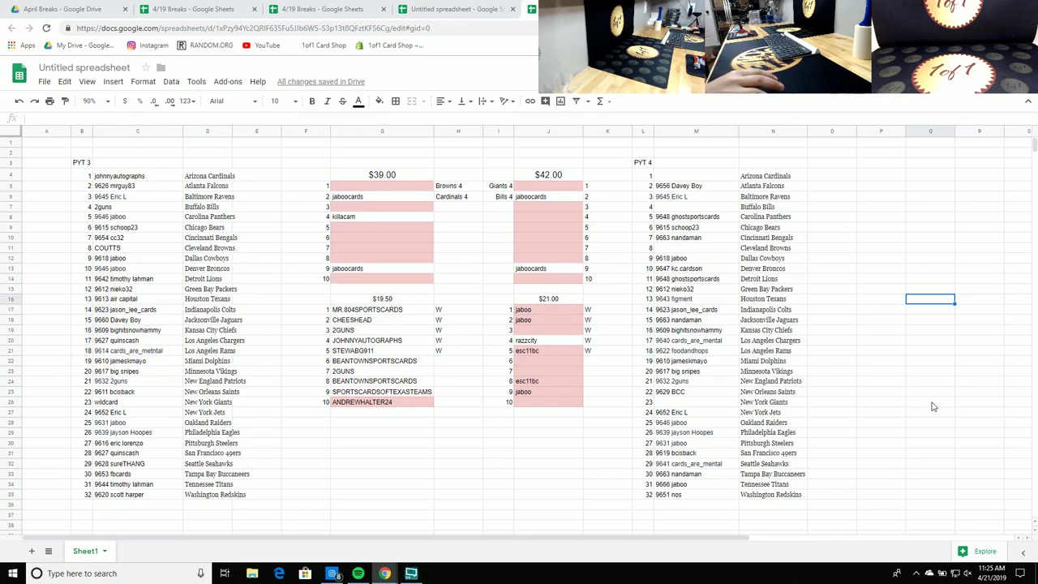
# Step: Put ghostsport in slots 3 and 7, undoing an accidental move to slot 6
pyautogui.click(545, 333)
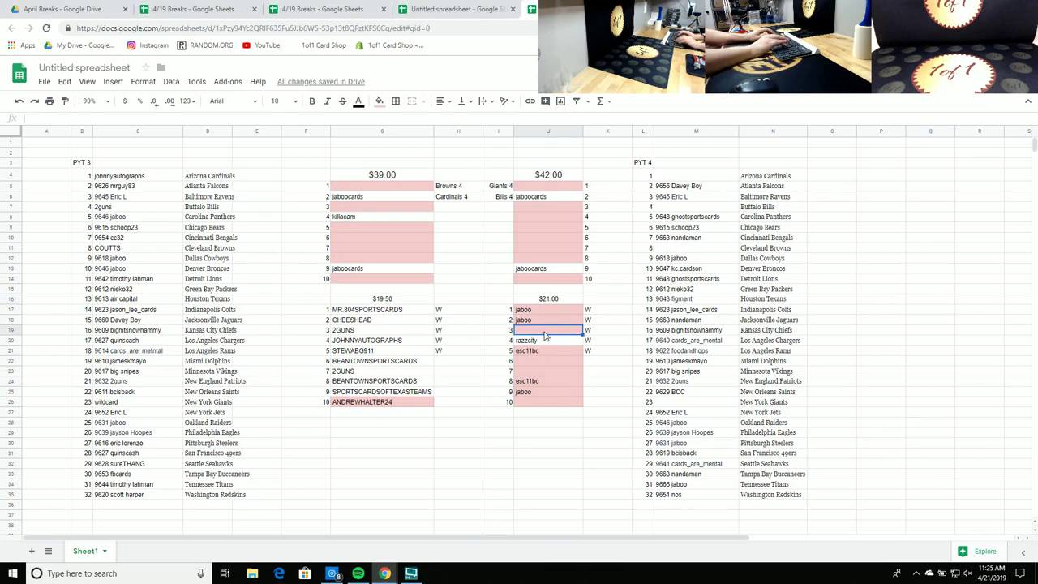
pyautogui.write('ghostsport')
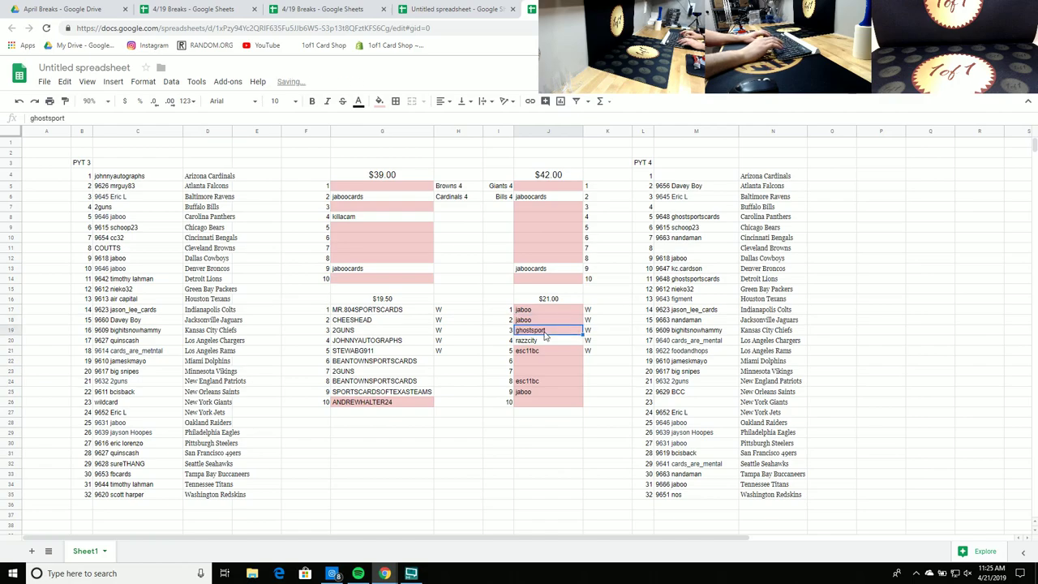
pyautogui.press('Down')
pyautogui.press('Down')
pyautogui.press('Down')
pyautogui.press('Down')
pyautogui.hotkey('ctrl', 'v')
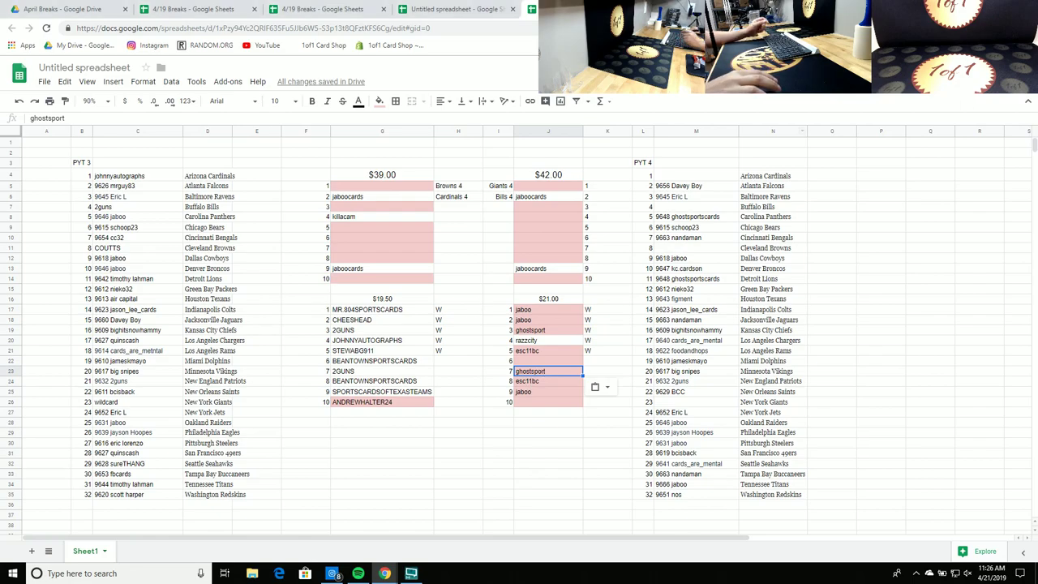
pyautogui.moveTo(542, 376); pyautogui.dragTo(542, 368)
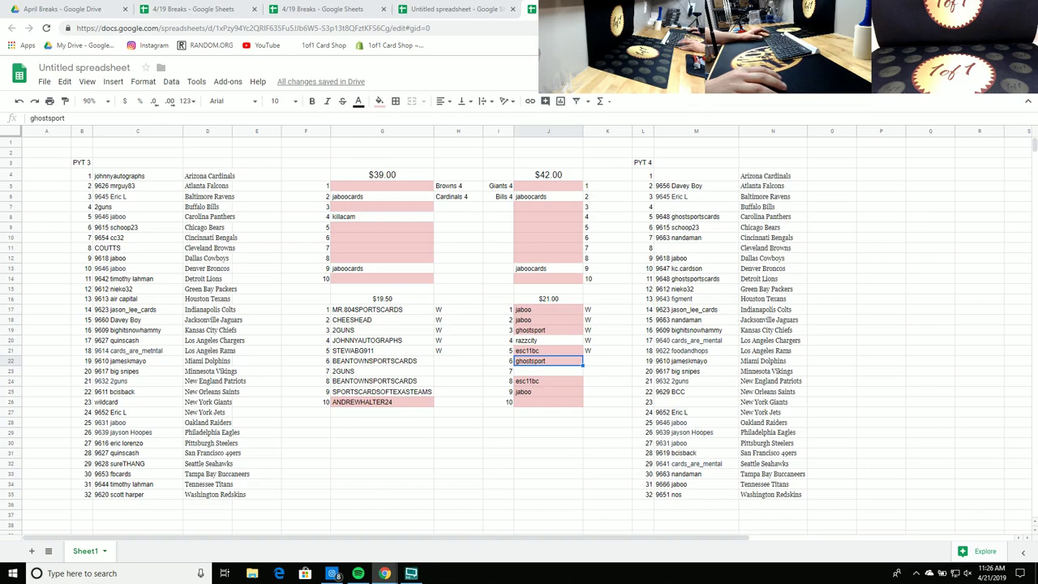
pyautogui.click(17, 104)
pyautogui.click(18, 103)
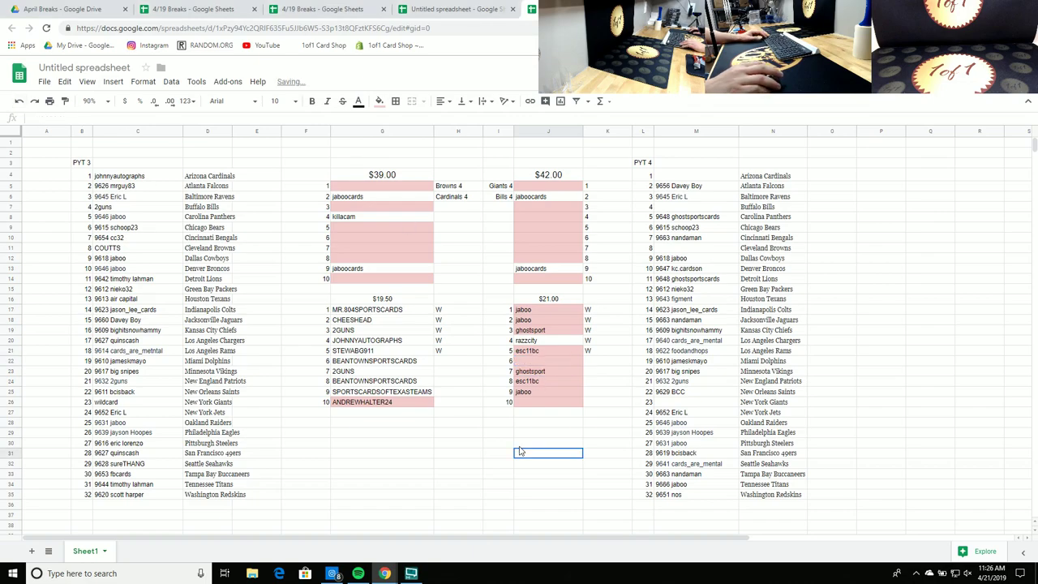
# Step: Enter sportscardsoftexasteams in slot 10 of the $21.00 list
pyautogui.click(525, 412)
pyautogui.click(542, 403)
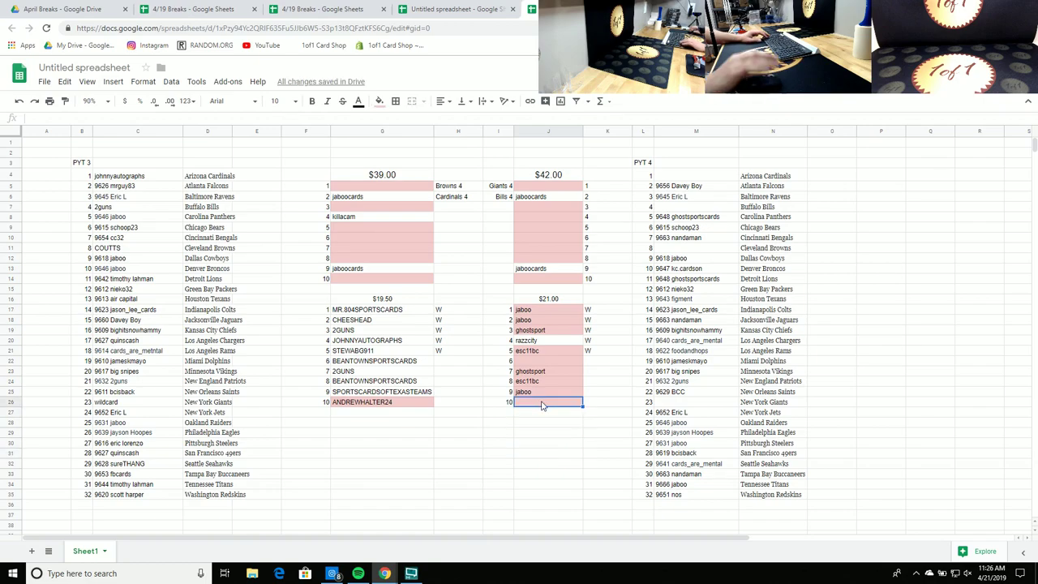
pyautogui.write('sportscards')
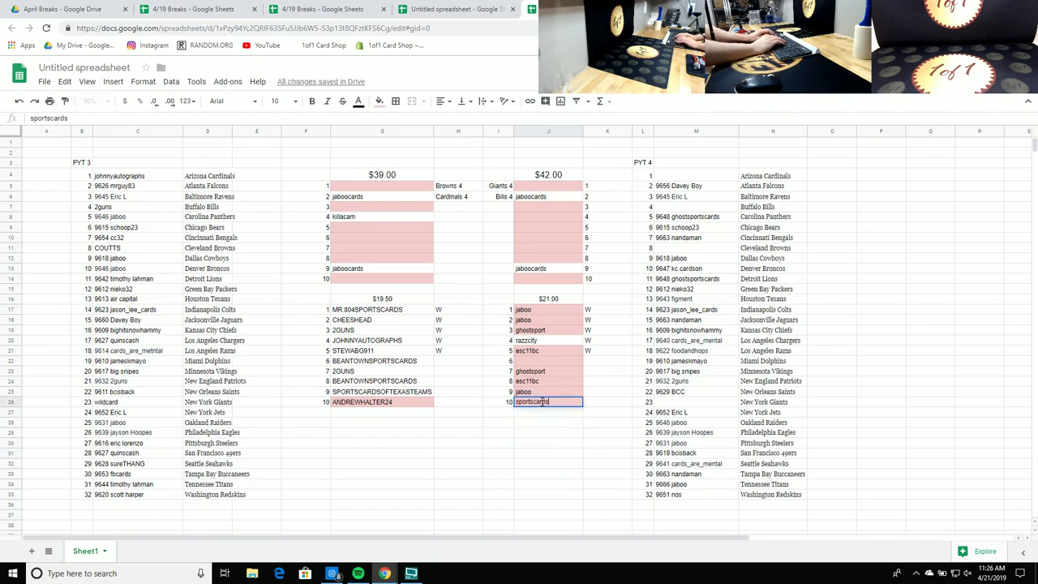
pyautogui.write('oftexasteams')
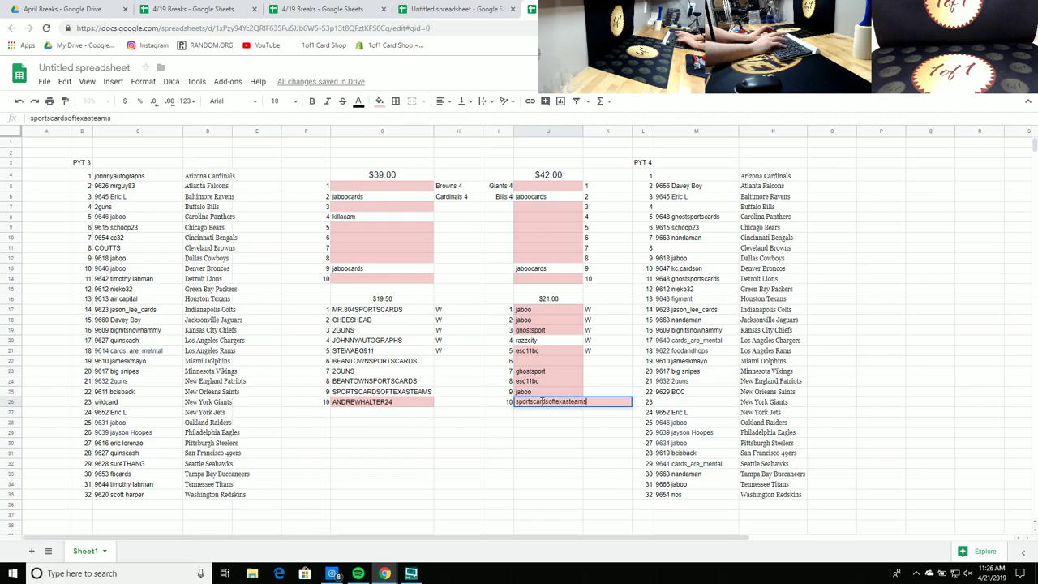
pyautogui.press('Return')
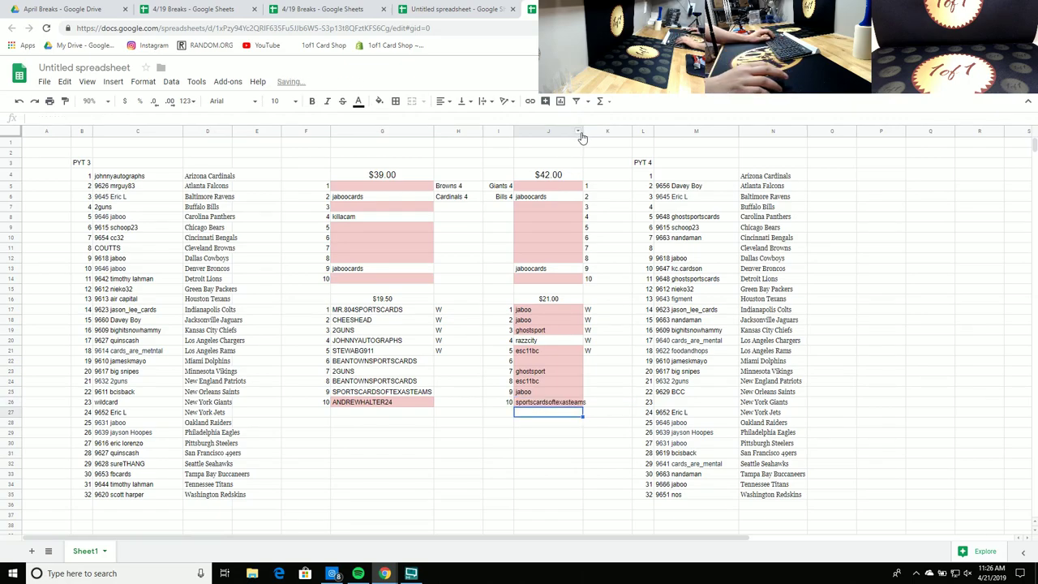
# Step: Auto-fit column J and make the esc11bc cells in slots 5 and 8 white
pyautogui.click(584, 131)
pyautogui.doubleClick(583, 132)
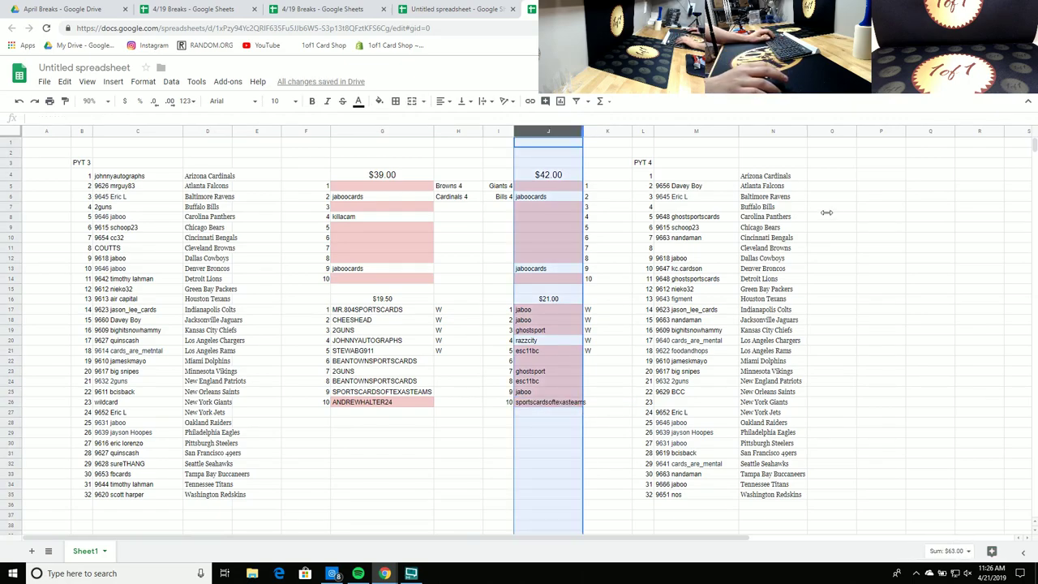
pyautogui.click(901, 228)
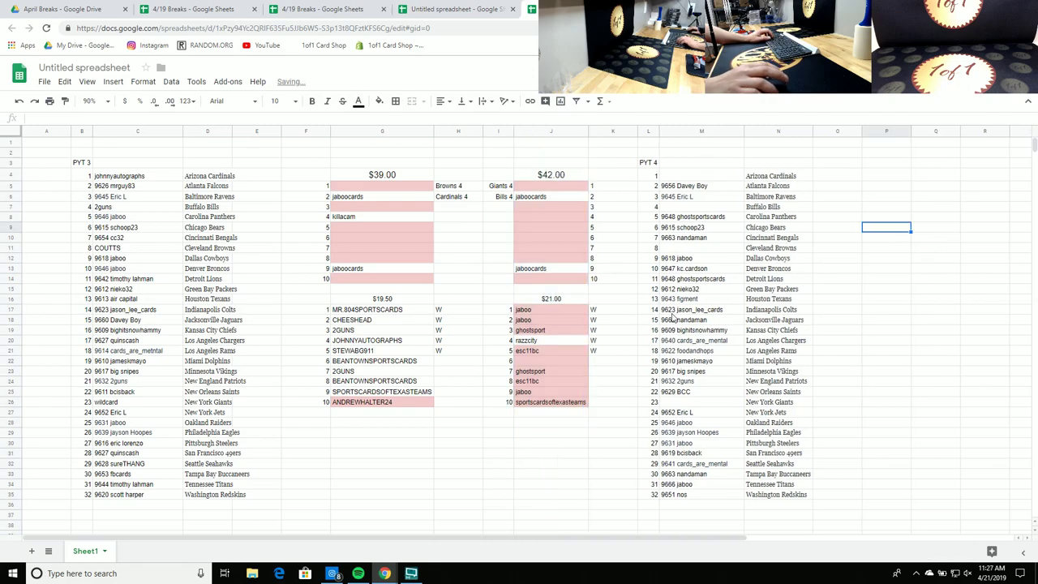
pyautogui.click(542, 383)
pyautogui.keyDown('ctrl'); pyautogui.click(539, 352); pyautogui.keyUp('ctrl')
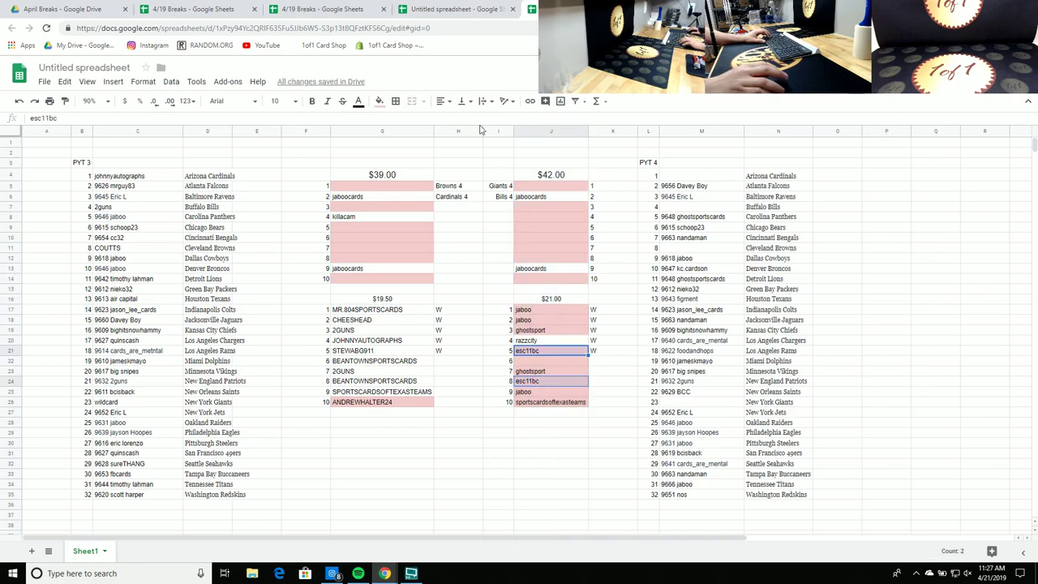
pyautogui.click(379, 101)
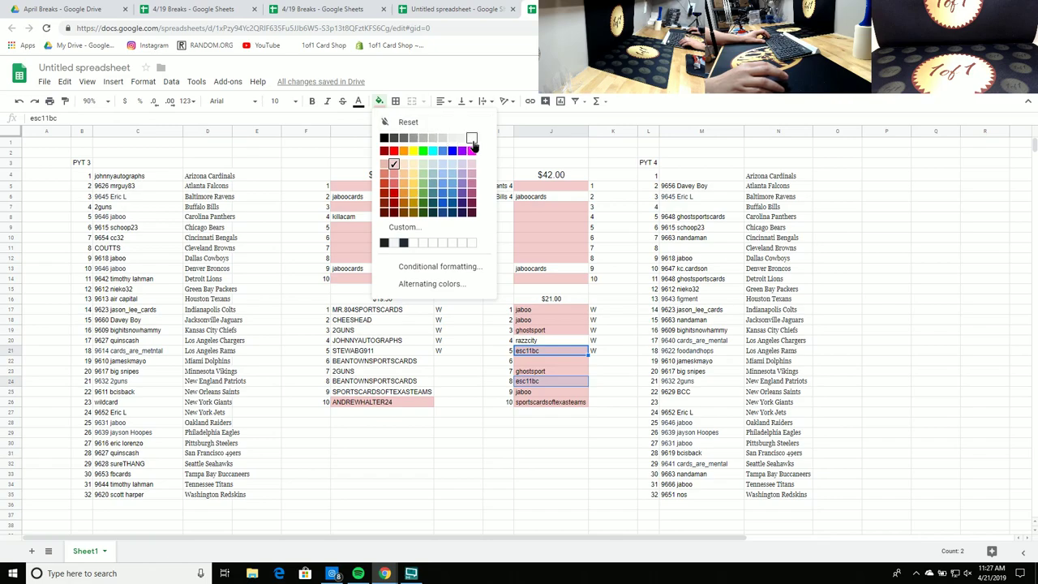
pyautogui.click(475, 145)
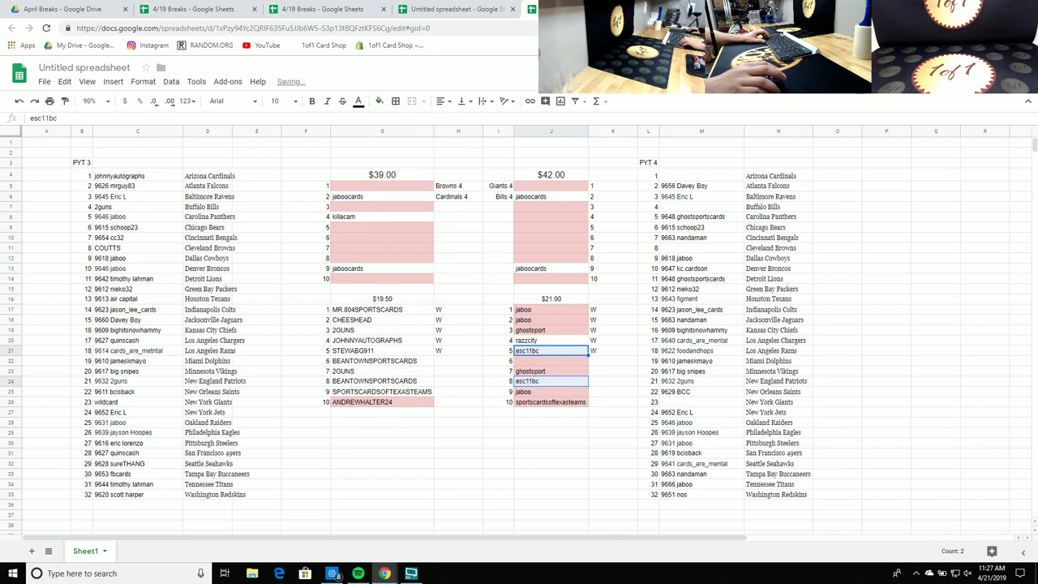
pyautogui.click(533, 362)
pyautogui.write('stewbag911')
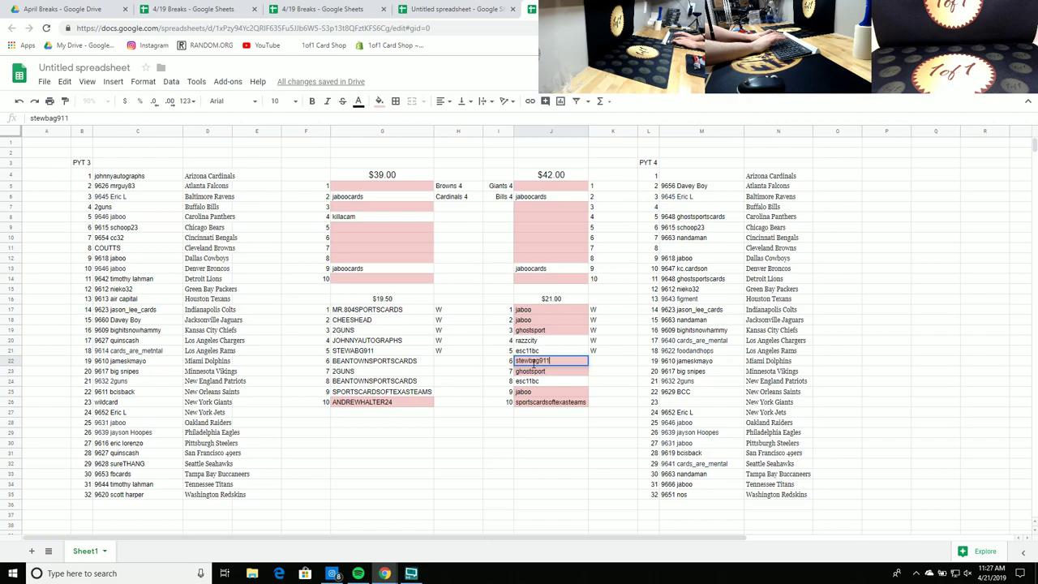
pyautogui.press('Return')
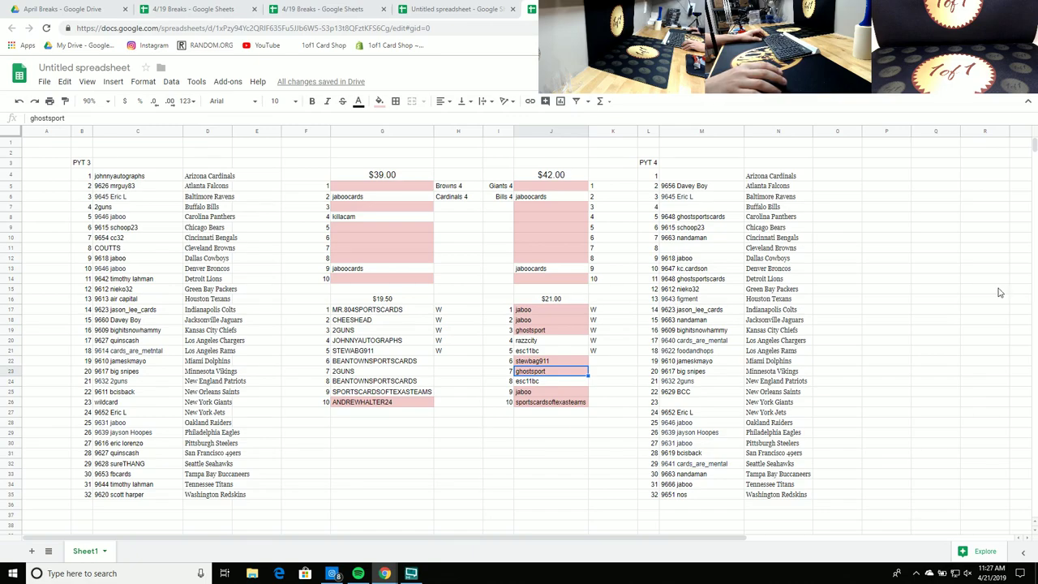
pyautogui.click(404, 411)
pyautogui.click(403, 403)
pyautogui.click(378, 100)
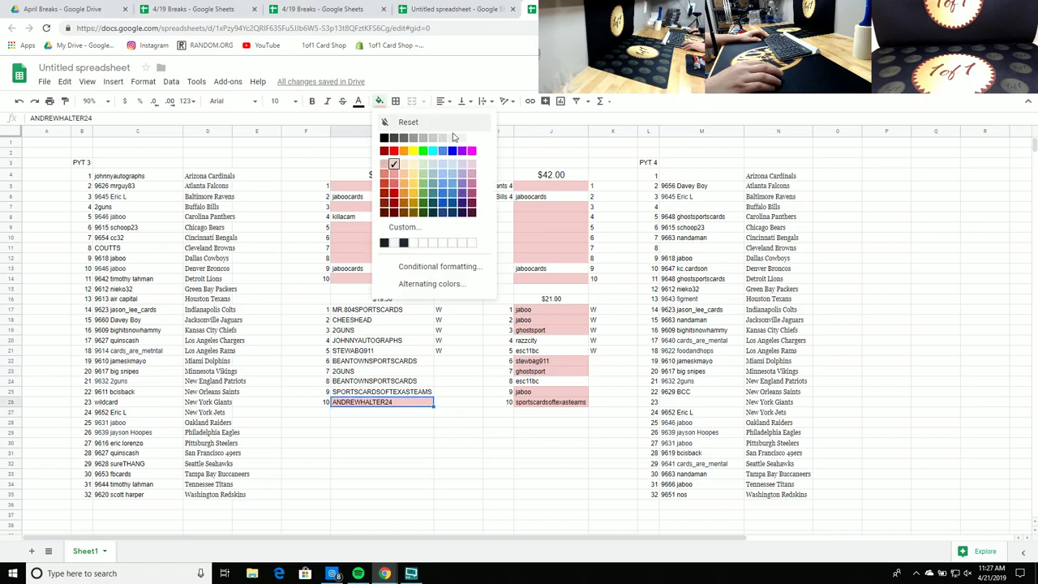
pyautogui.click(472, 139)
pyautogui.click(983, 237)
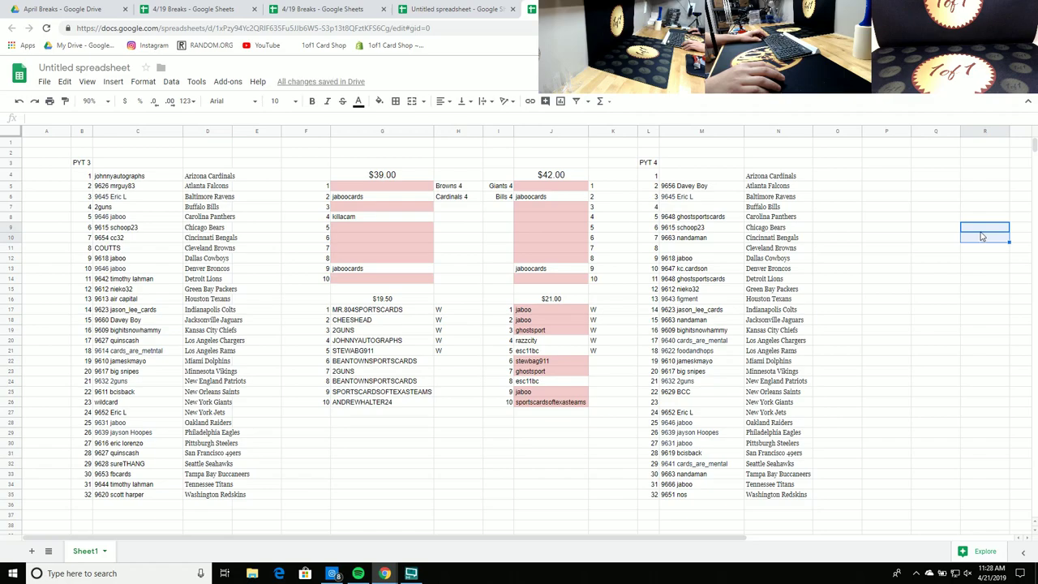
# Step: Copy the ten buyer names in G17:G26 via the right-click menu
pyautogui.click(379, 404)
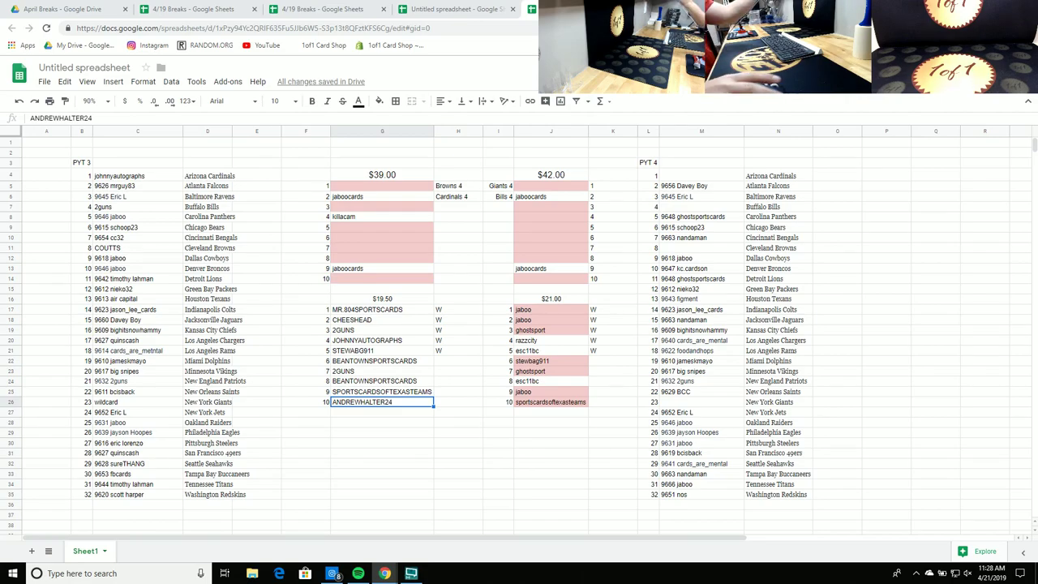
pyautogui.moveTo(355, 403); pyautogui.dragTo(366, 315)
pyautogui.rightClick(366, 315)
pyautogui.click(384, 338)
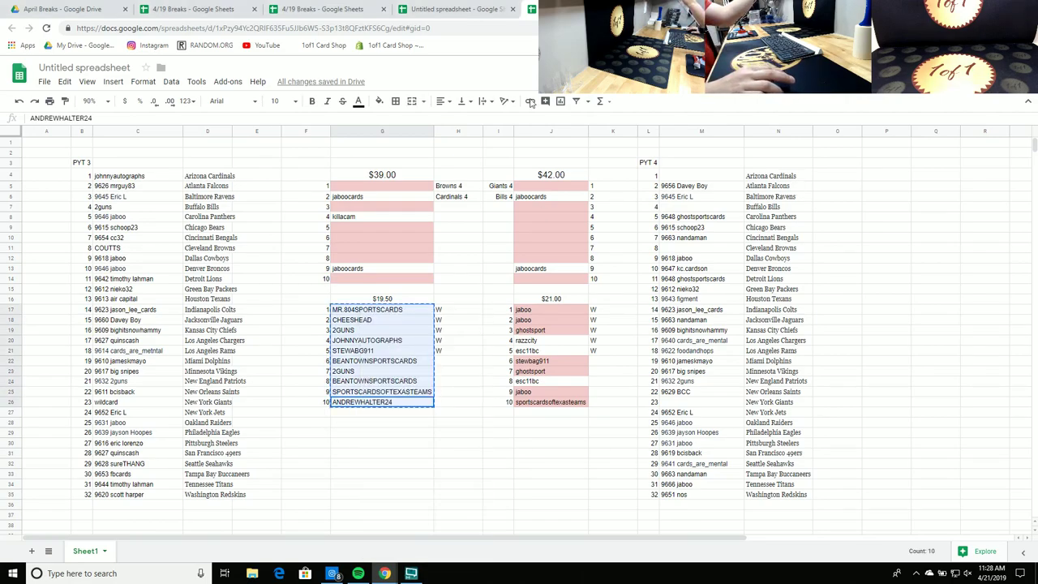
# Step: Open a fresh RANDOM.ORG List Randomizer and paste in the ten names
pyautogui.click(616, 9)
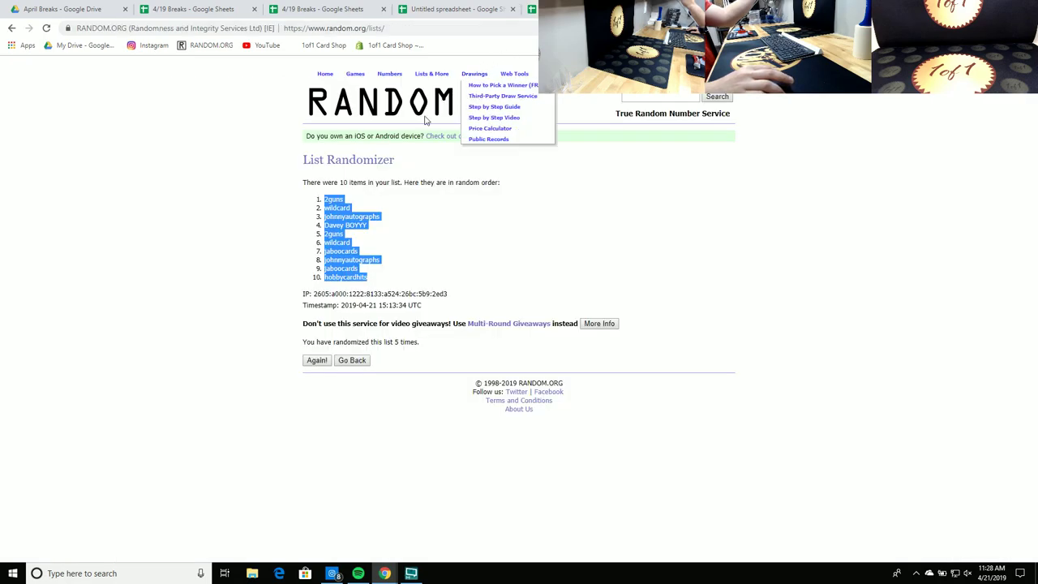
pyautogui.click(444, 84)
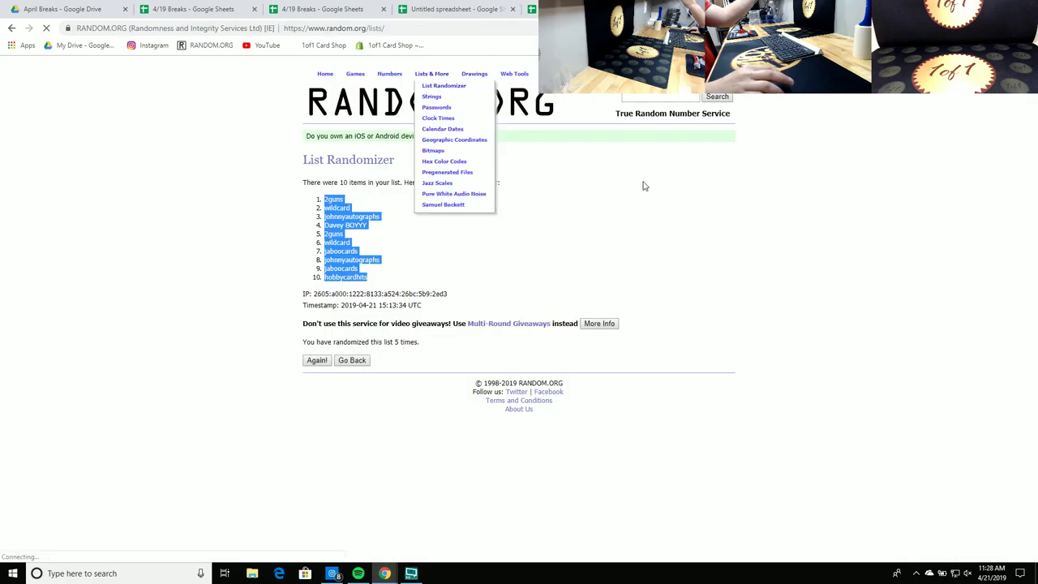
pyautogui.rightClick(352, 295)
pyautogui.click(381, 379)
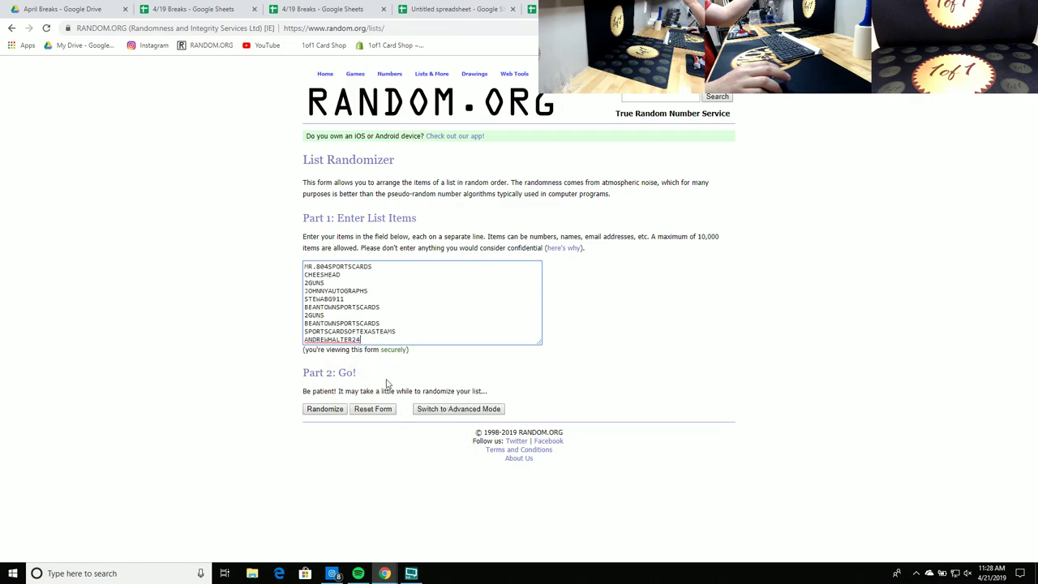
# Step: Randomize the list five times in a row
pyautogui.click(315, 413)
pyautogui.click(317, 342)
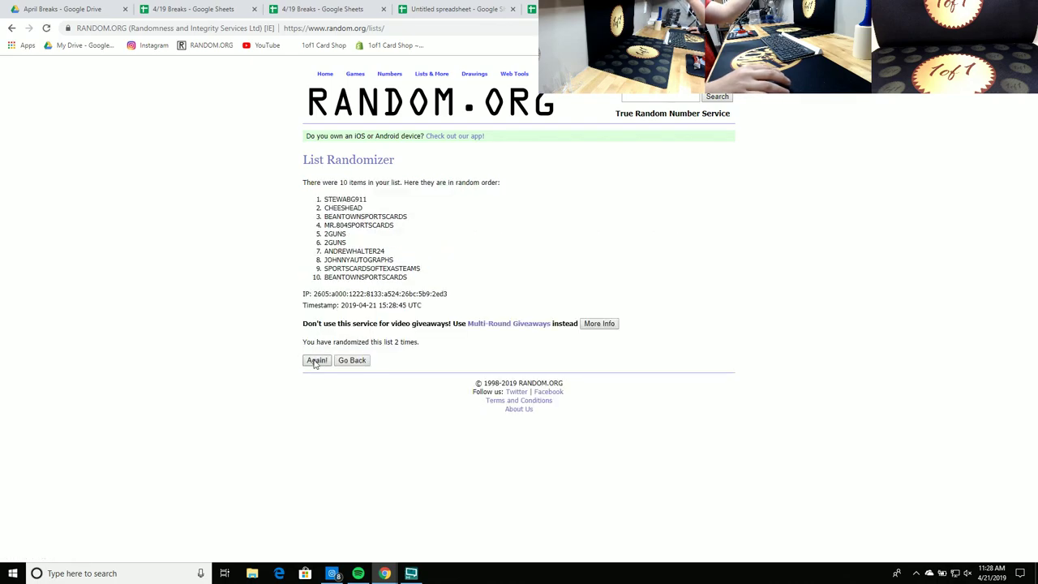
pyautogui.click(316, 360)
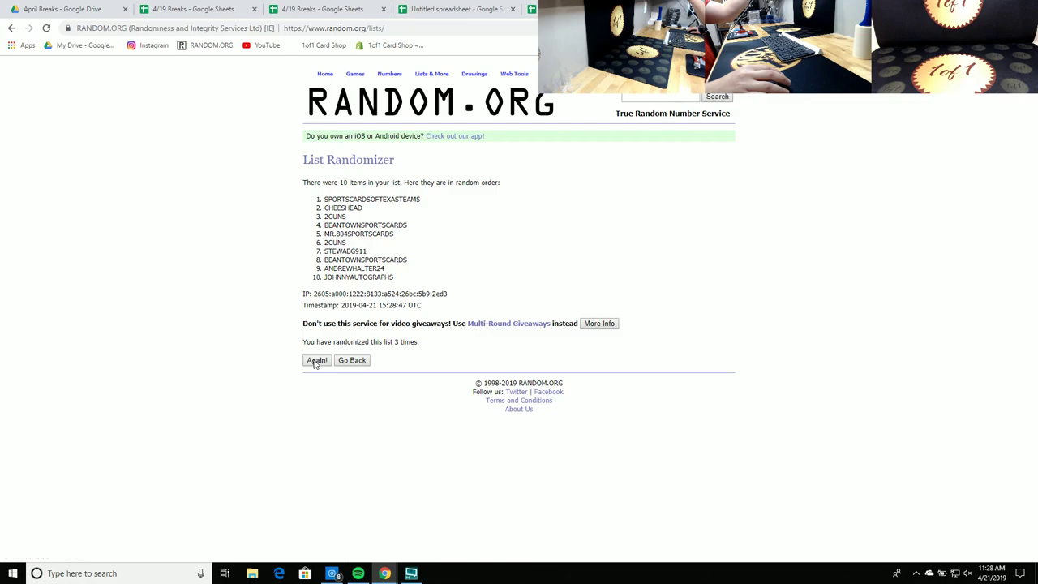
pyautogui.click(316, 361)
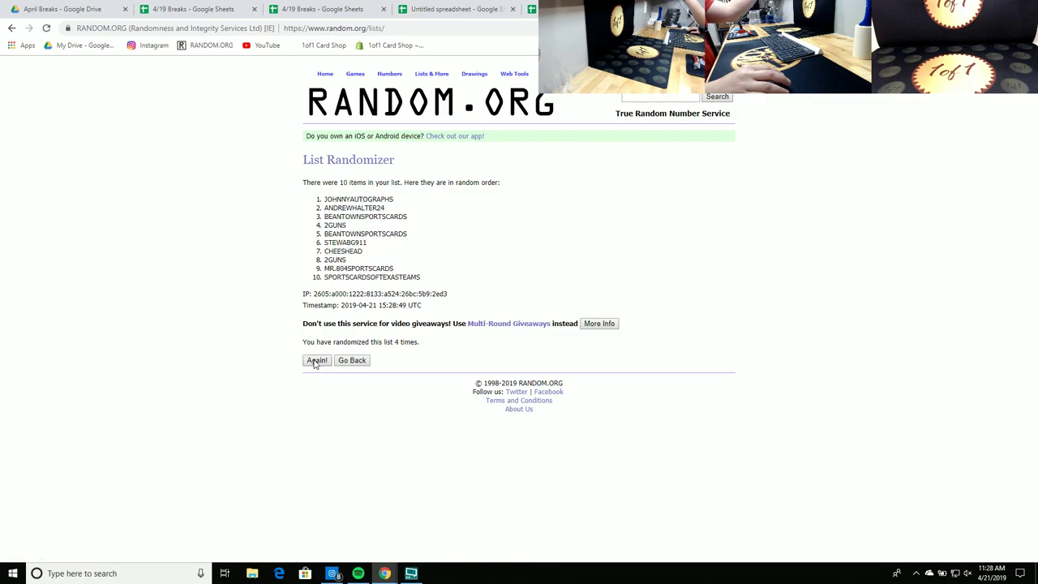
pyautogui.click(316, 361)
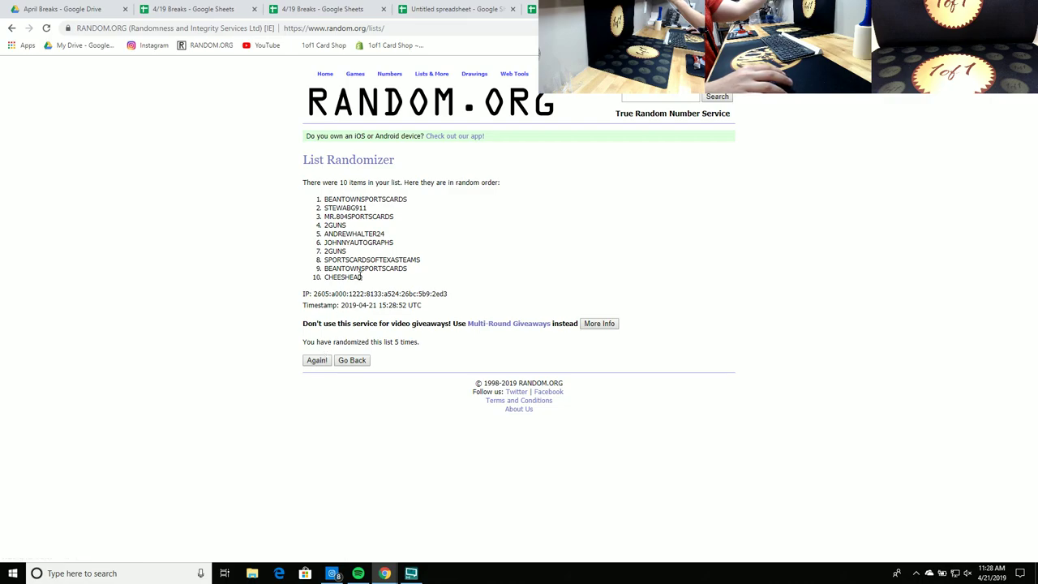
# Step: Copy the shuffled names and return to the break tracking spreadsheet
pyautogui.moveTo(368, 280); pyautogui.dragTo(330, 204)
pyautogui.rightClick(329, 204)
pyautogui.click(344, 214)
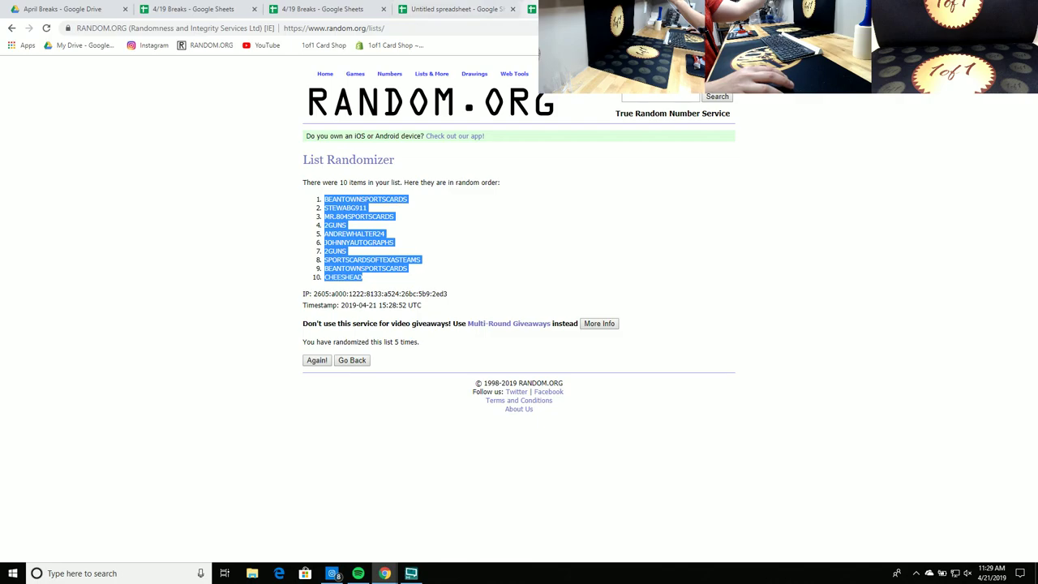
pyautogui.hotkey('ctrl', 'shift', 'Tab')
pyautogui.hotkey('ctrl', 'Tab')
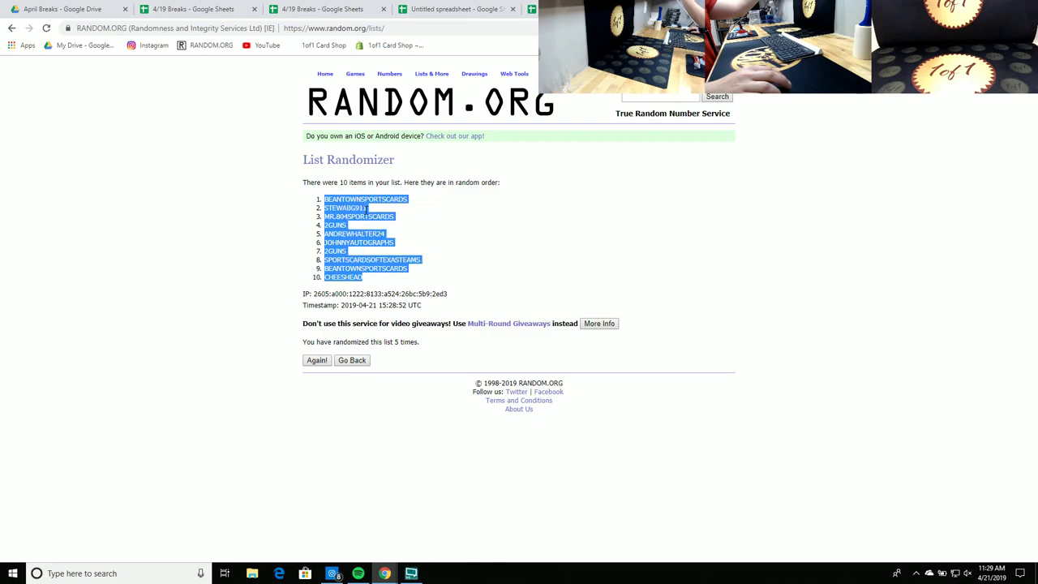
pyautogui.hotkey('ctrl', 'shift', 'Tab')
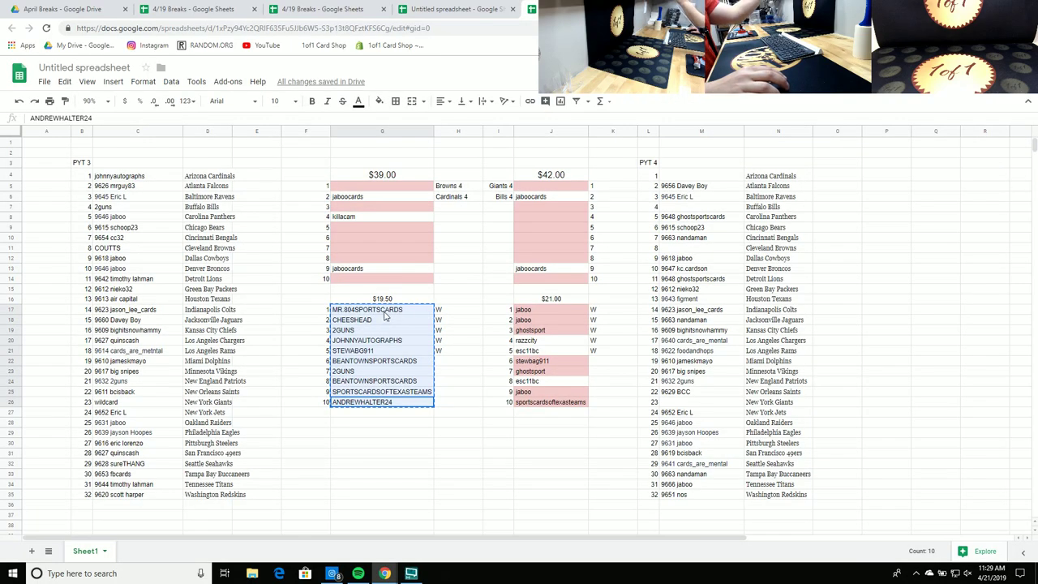
# Step: Paste the reshuffled names into the $19.50 list and move BEANTOWNSPORTSCARDS to $39.00 slot 10
pyautogui.rightClick(388, 313)
pyautogui.click(474, 360)
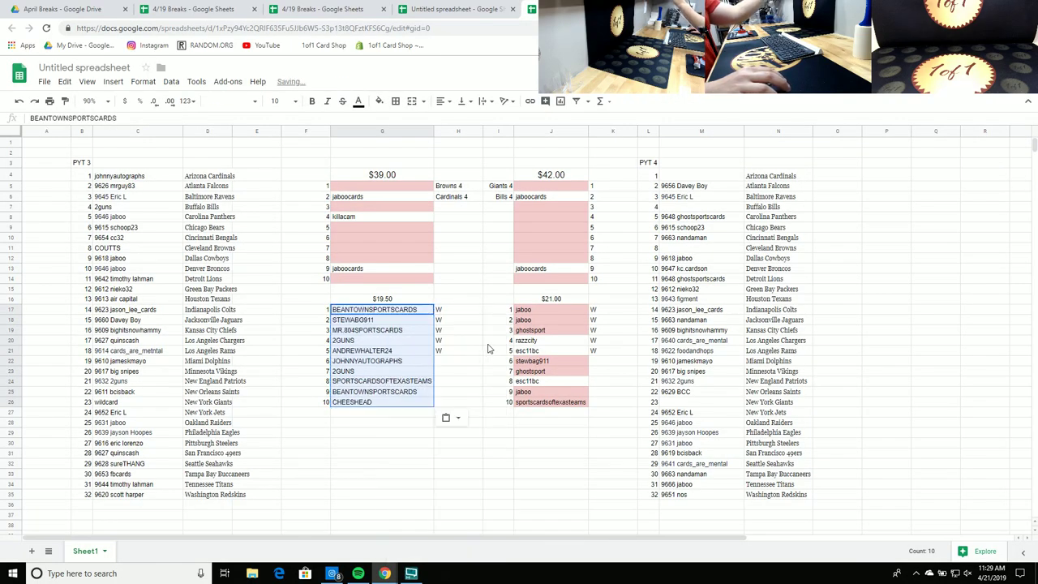
pyautogui.click(411, 311)
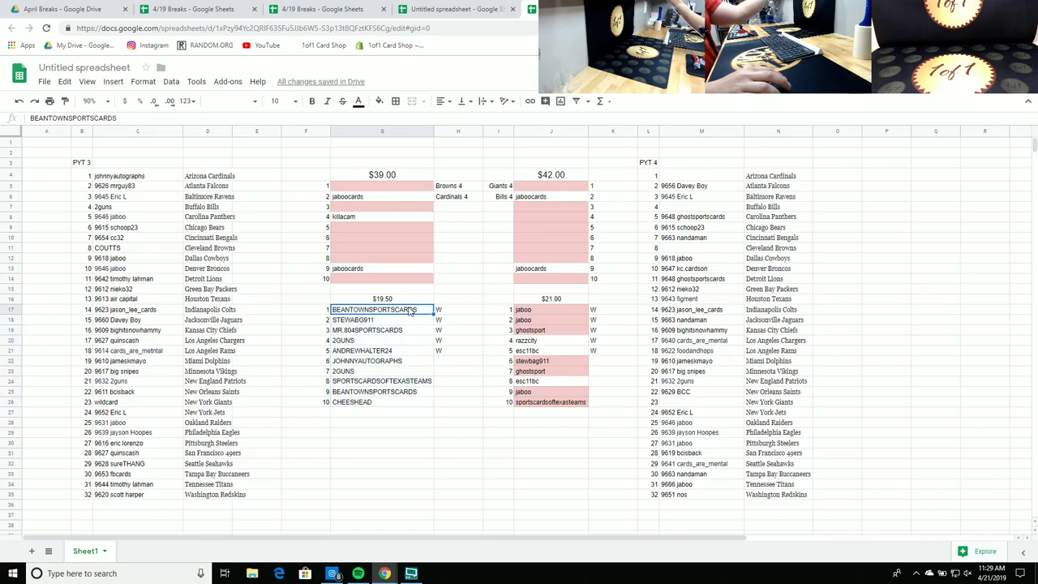
pyautogui.moveTo(411, 292); pyautogui.dragTo(412, 282)
# Step: Move the next four $19.50 names into $39.00 slots 5–8, then review the table's top slots
pyautogui.moveTo(398, 325); pyautogui.dragTo(399, 354)
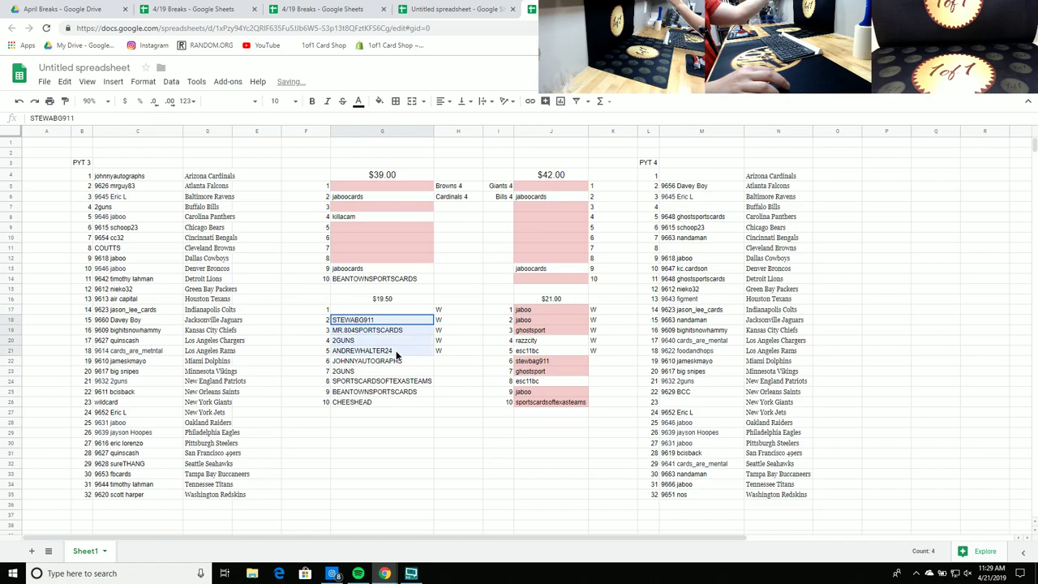
pyautogui.moveTo(399, 316); pyautogui.dragTo(403, 224)
pyautogui.click(498, 238)
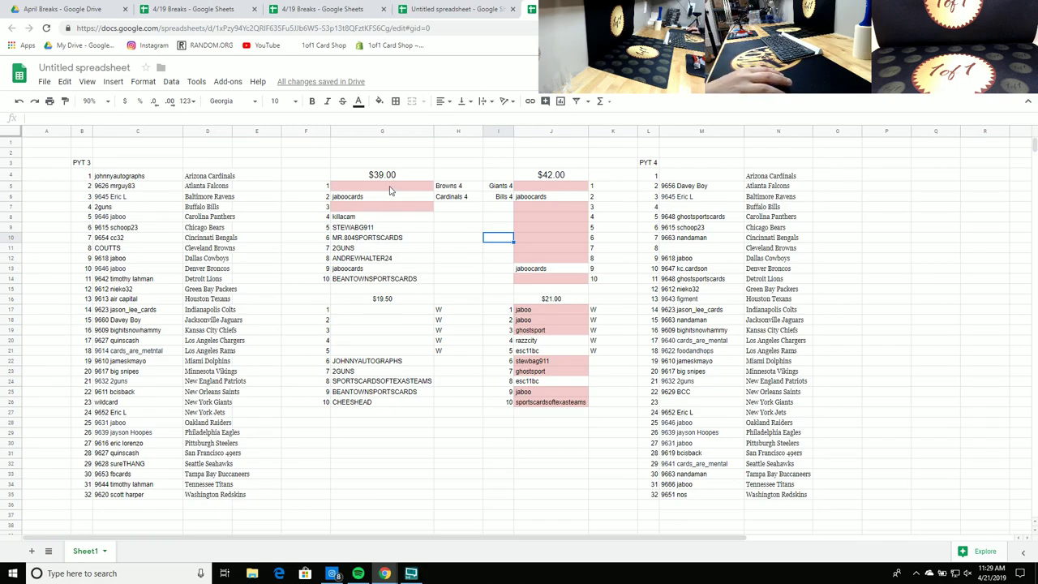
pyautogui.click(392, 192)
pyautogui.click(393, 211)
pyautogui.click(406, 189)
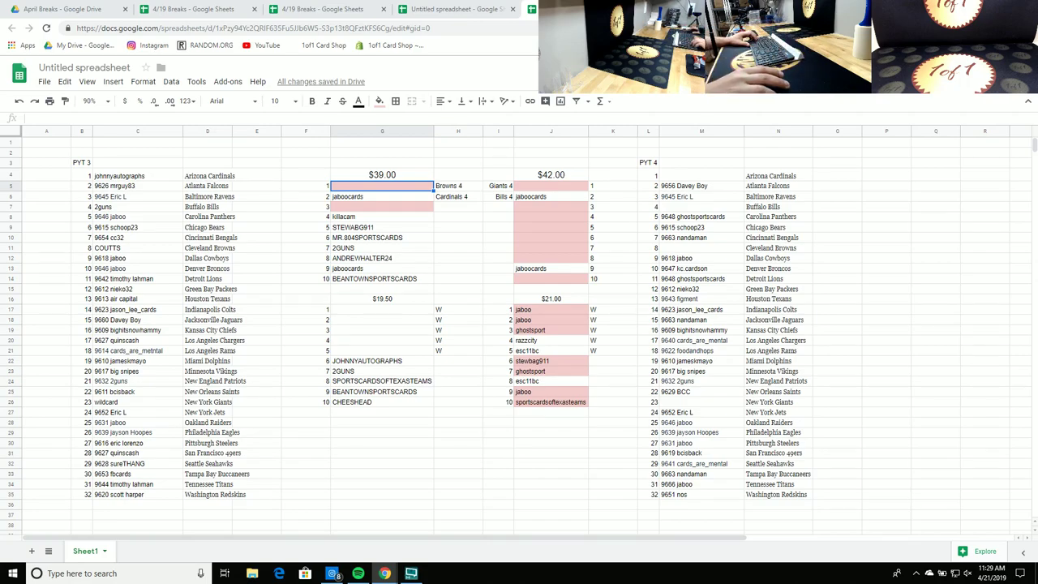
# Step: Turn both ghostsport cells in the $21.00 list from pink to white
pyautogui.click(538, 373)
pyautogui.click(542, 336)
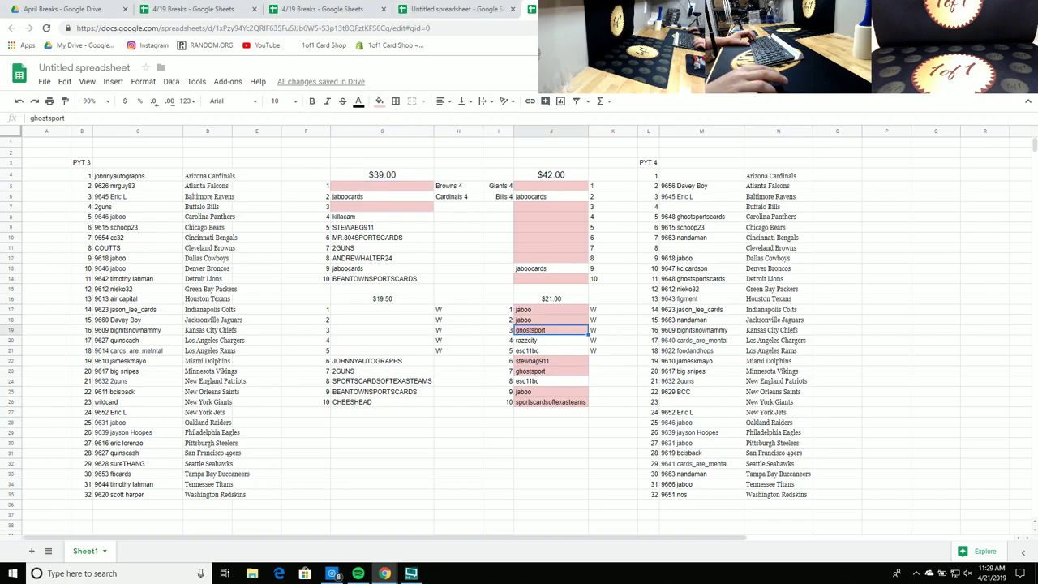
pyautogui.click(526, 375)
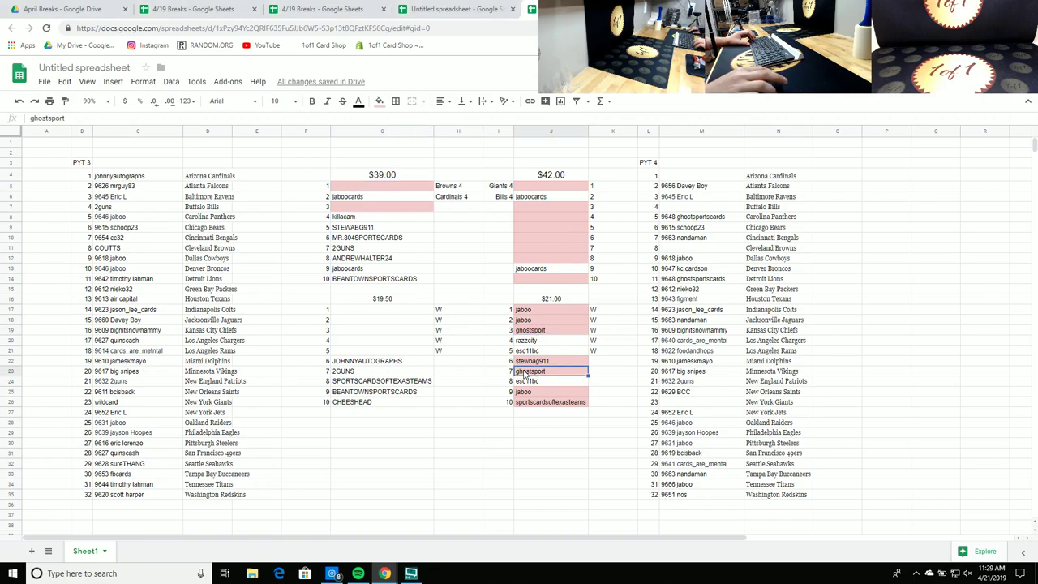
pyautogui.keyDown('ctrl'); pyautogui.click(546, 332); pyautogui.keyUp('ctrl')
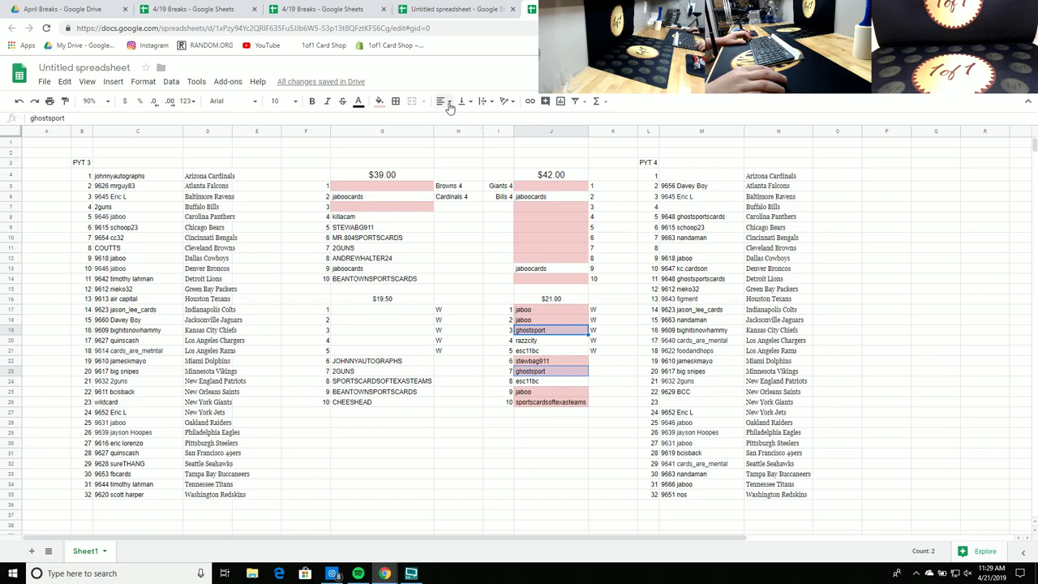
pyautogui.click(378, 102)
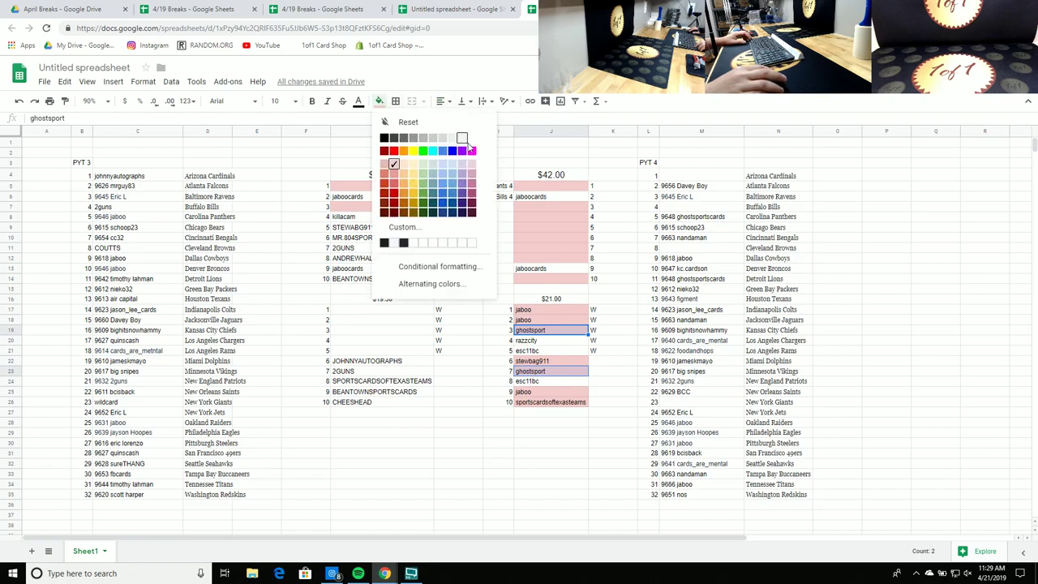
pyautogui.click(462, 139)
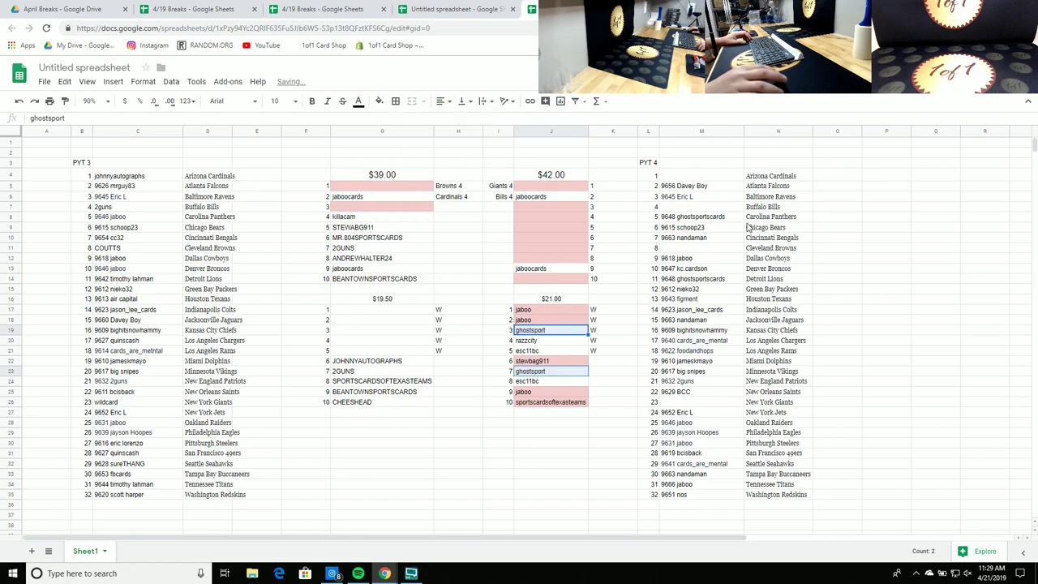
pyautogui.click(841, 240)
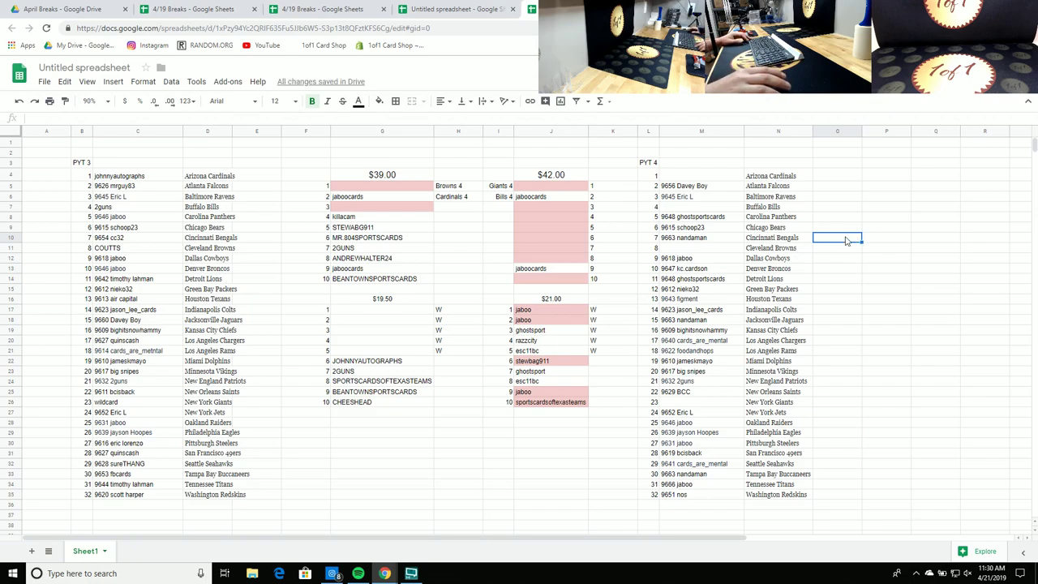
# Step: Make the stewbag911 cell and the three jaboo cells white
pyautogui.click(546, 363)
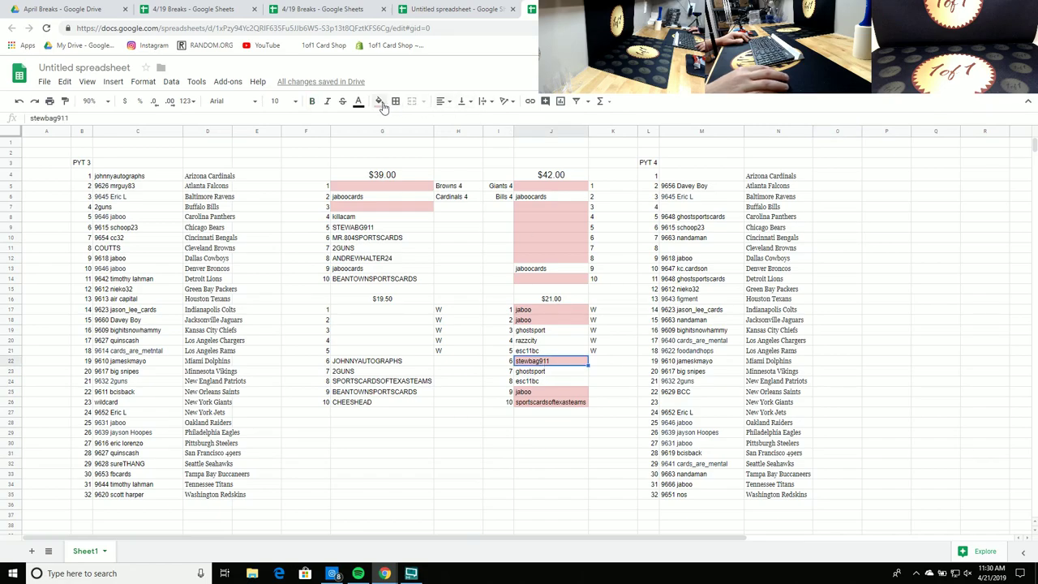
pyautogui.click(379, 101)
pyautogui.click(475, 149)
pyautogui.click(886, 216)
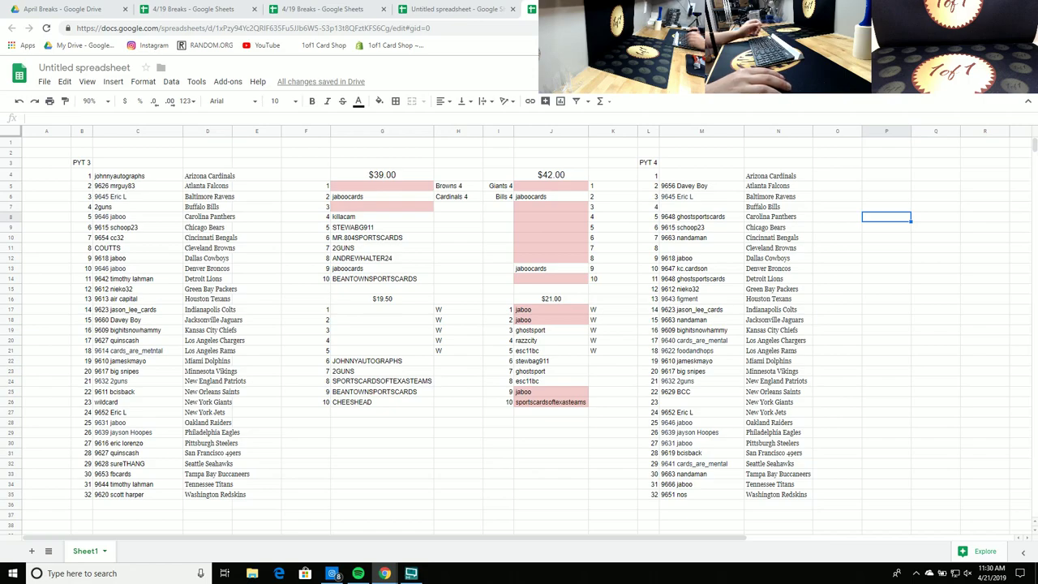
pyautogui.moveTo(529, 309); pyautogui.dragTo(543, 318)
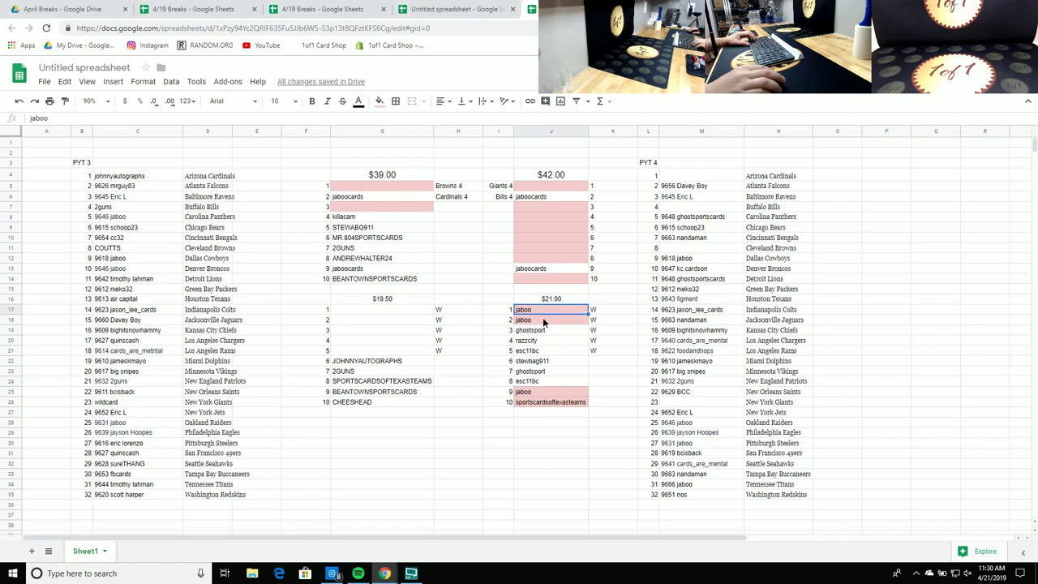
pyautogui.keyDown('ctrl'); pyautogui.click(552, 393); pyautogui.keyUp('ctrl')
pyautogui.click(379, 101)
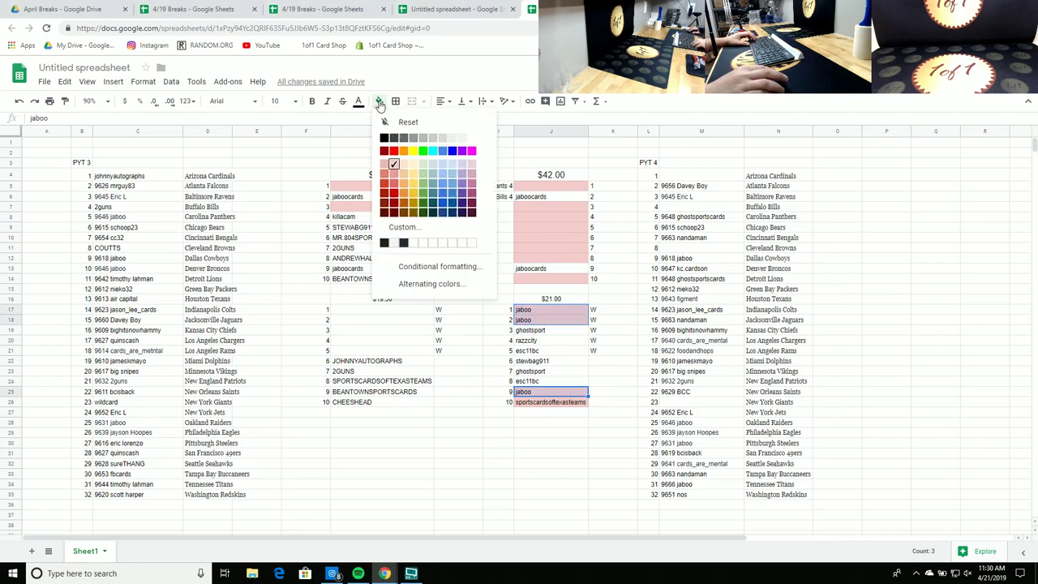
pyautogui.click(472, 139)
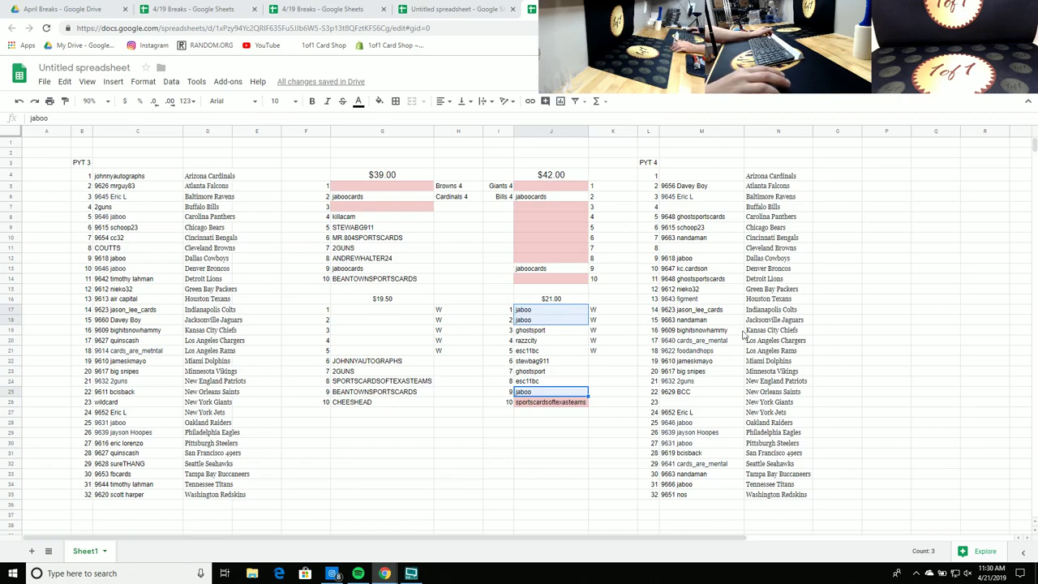
# Step: Make sportscardsoftexasteams white, then select all ten $21.00 names
pyautogui.click(546, 404)
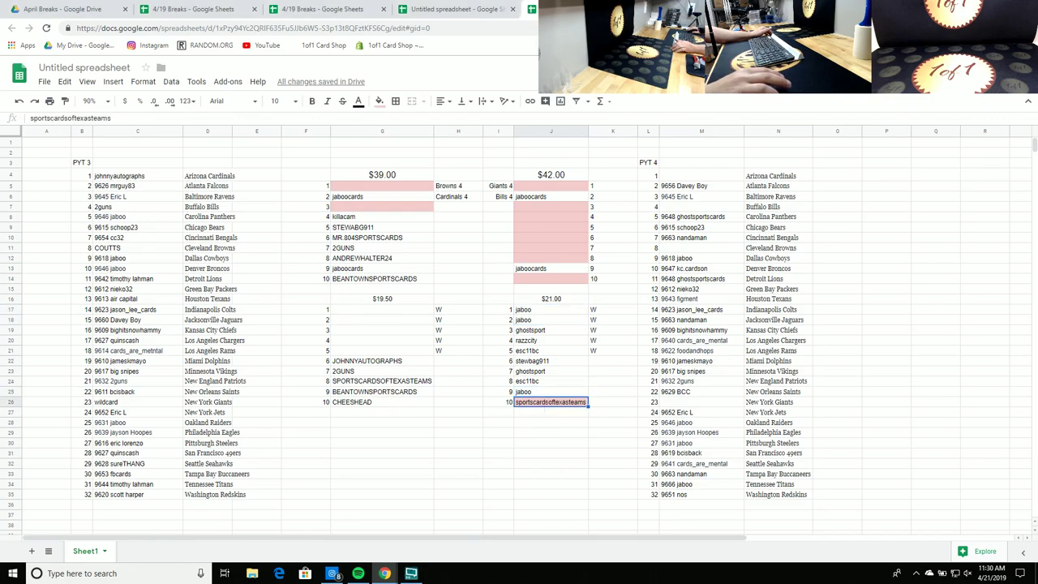
pyautogui.click(379, 101)
pyautogui.click(472, 139)
pyautogui.click(908, 239)
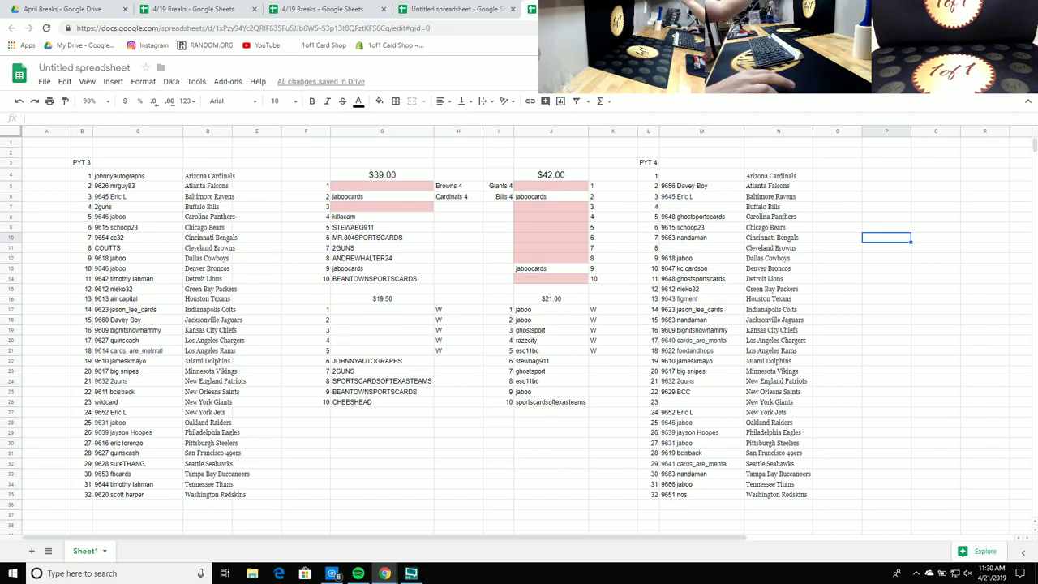
pyautogui.moveTo(552, 402); pyautogui.dragTo(551, 310)
# Step: Copy the ten $21.00 names and paste them into RANDOM.ORG's List Randomizer
pyautogui.rightClick(548, 311)
pyautogui.click(577, 339)
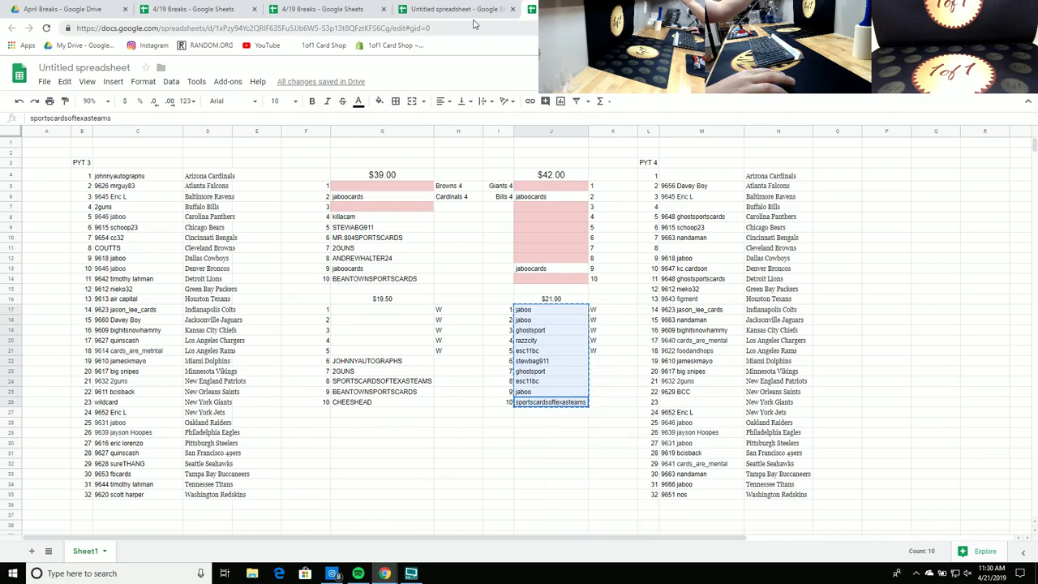
pyautogui.hotkey('ctrl', 'Tab')
pyautogui.moveTo(438, 76)
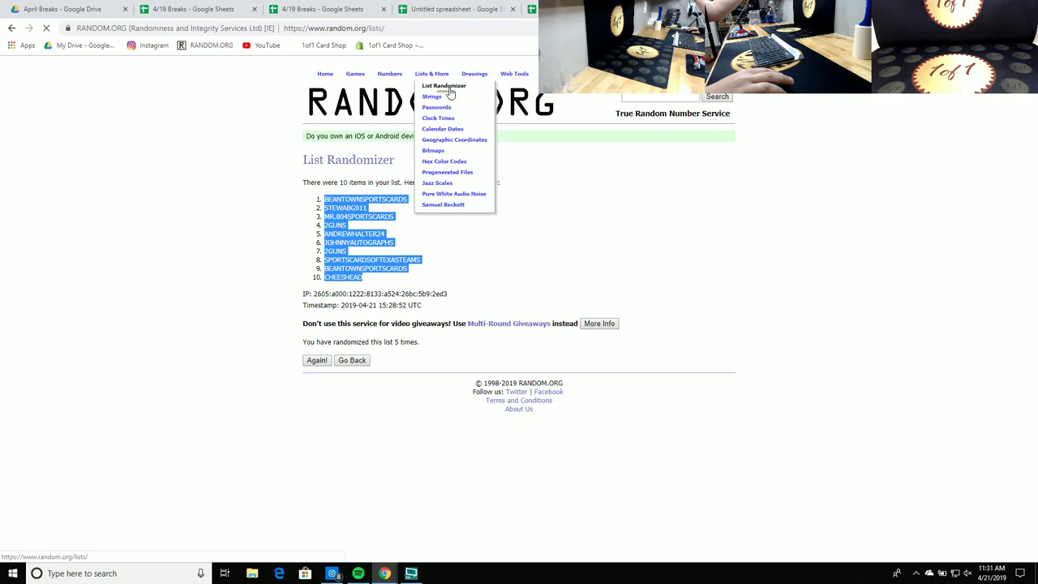
pyautogui.rightClick(375, 291)
pyautogui.click(399, 371)
# Step: Randomize the list, then shuffle it four more times with Again!
pyautogui.click(336, 410)
pyautogui.click(318, 343)
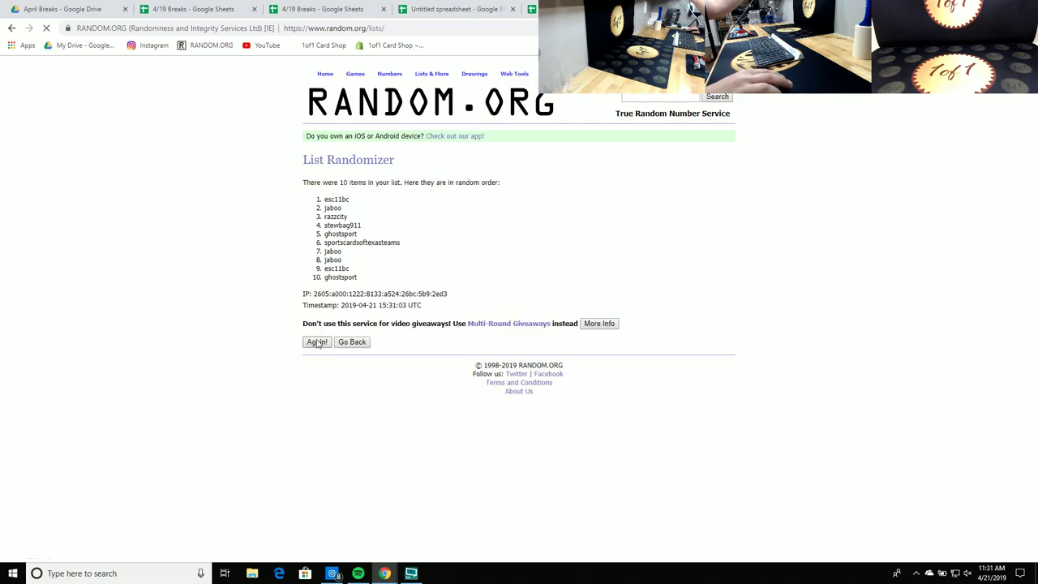
pyautogui.click(318, 364)
pyautogui.click(320, 365)
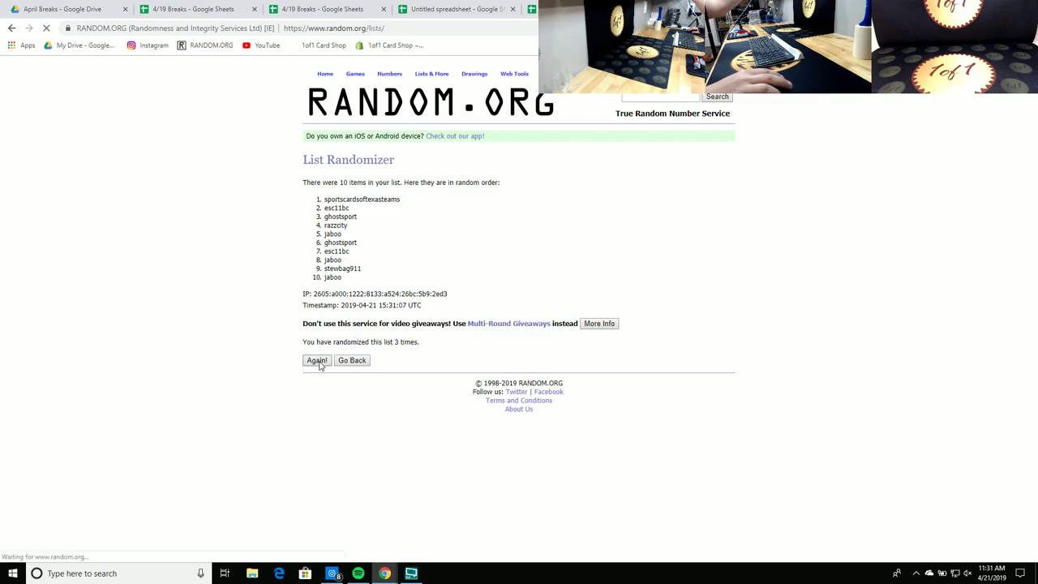
pyautogui.click(319, 363)
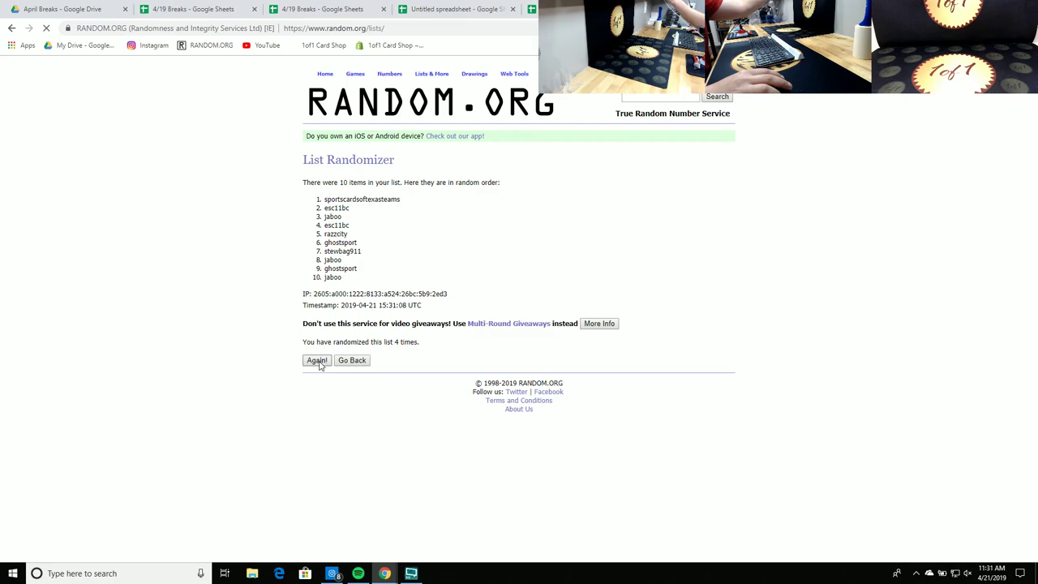
# Step: Copy the final shuffled order and return to the break tracking spreadsheet
pyautogui.moveTo(355, 281); pyautogui.dragTo(308, 206)
pyautogui.rightClick(333, 208)
pyautogui.click(354, 218)
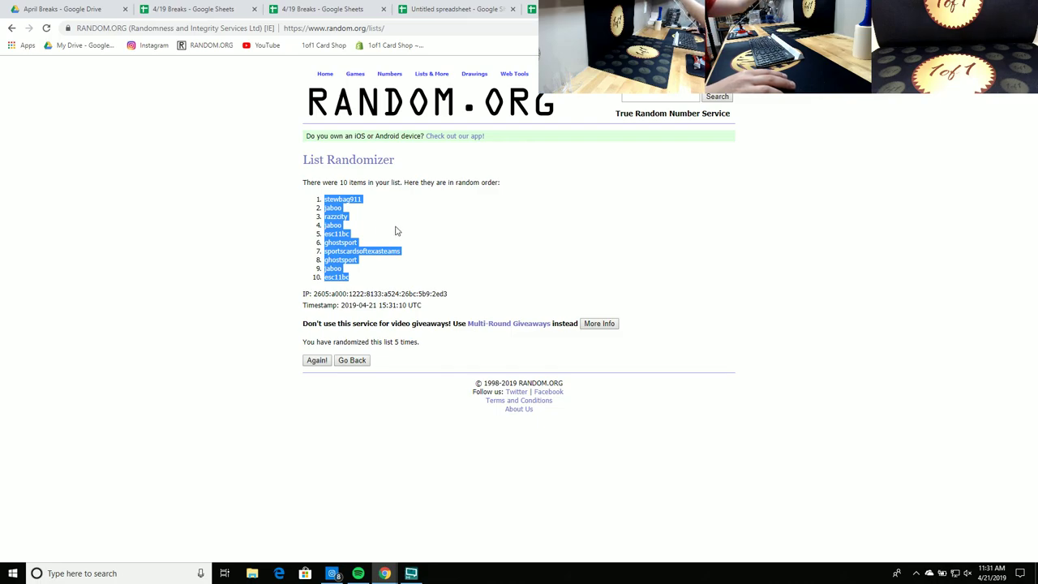
pyautogui.rightClick(341, 236)
pyautogui.click(357, 247)
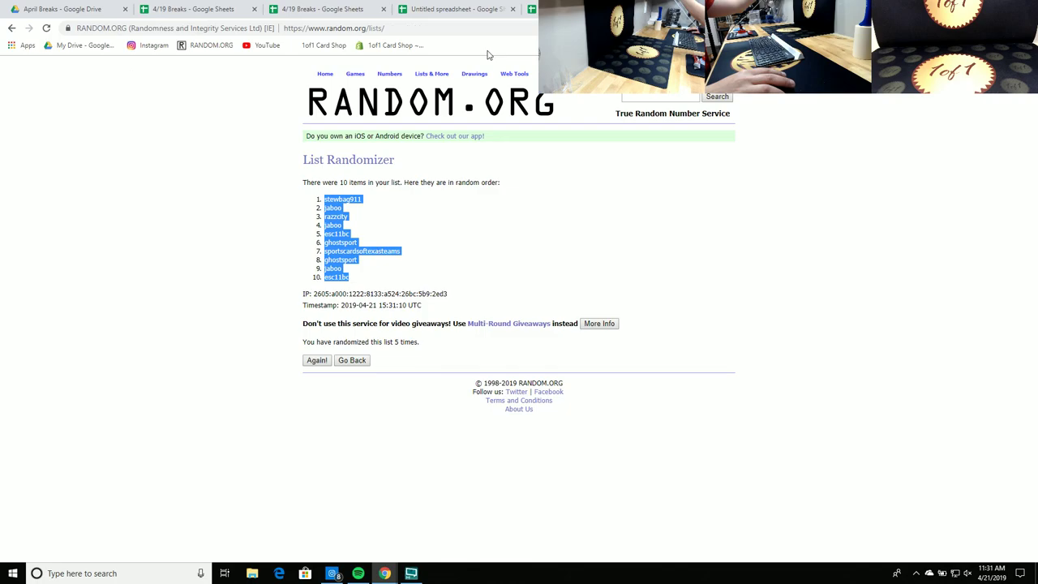
pyautogui.click(454, 9)
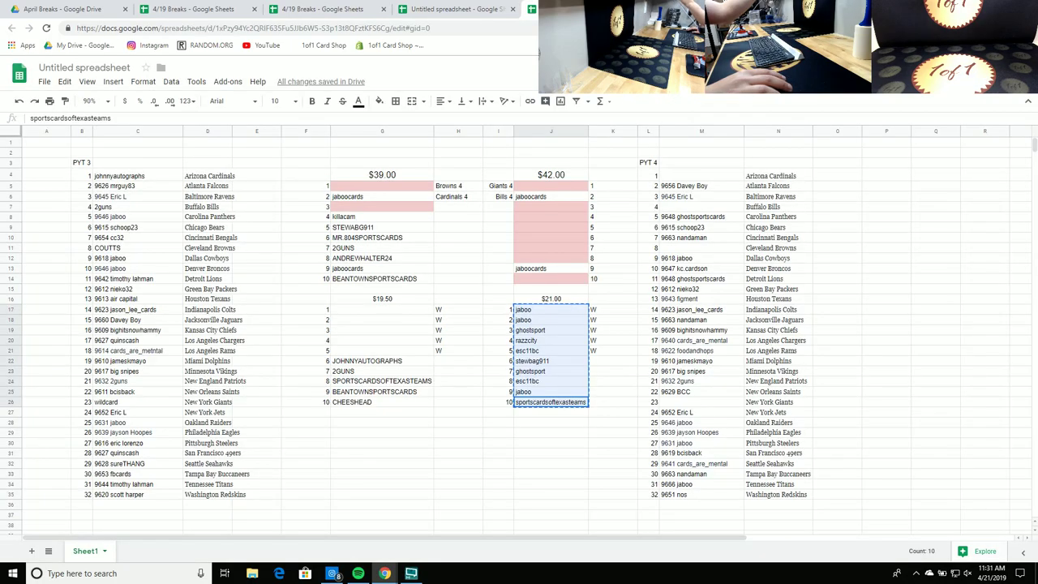
# Step: Paste the shuffled names into the $21.00 list and copy its first five
pyautogui.rightClick(569, 313)
pyautogui.click(596, 355)
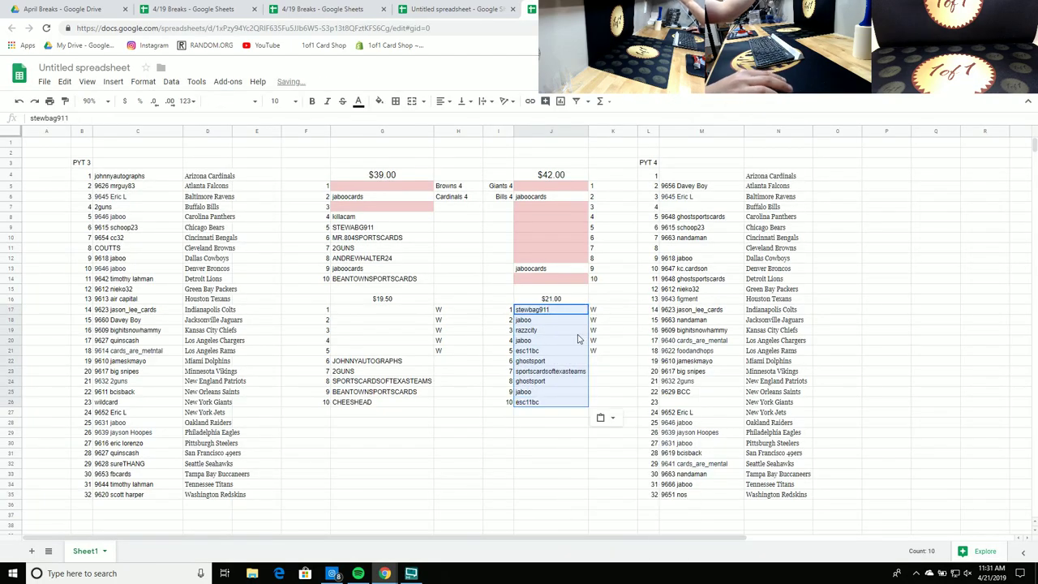
pyautogui.moveTo(578, 312); pyautogui.dragTo(581, 351)
pyautogui.hotkey('ctrl', 'c')
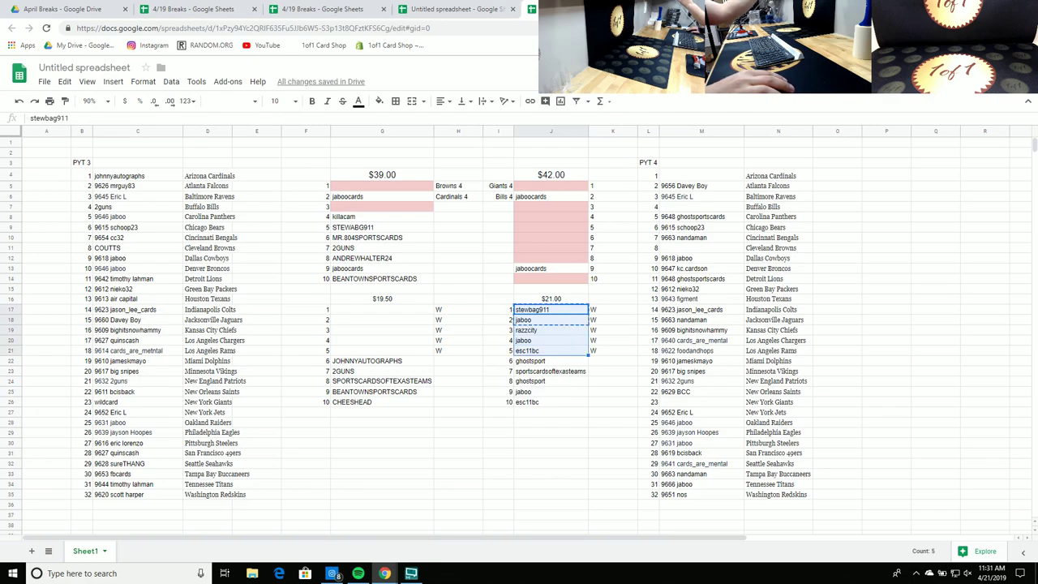
# Step: Move those five names up into the empty middle slots of the $42.00 table
pyautogui.click(572, 354)
pyautogui.moveTo(571, 356); pyautogui.dragTo(570, 310)
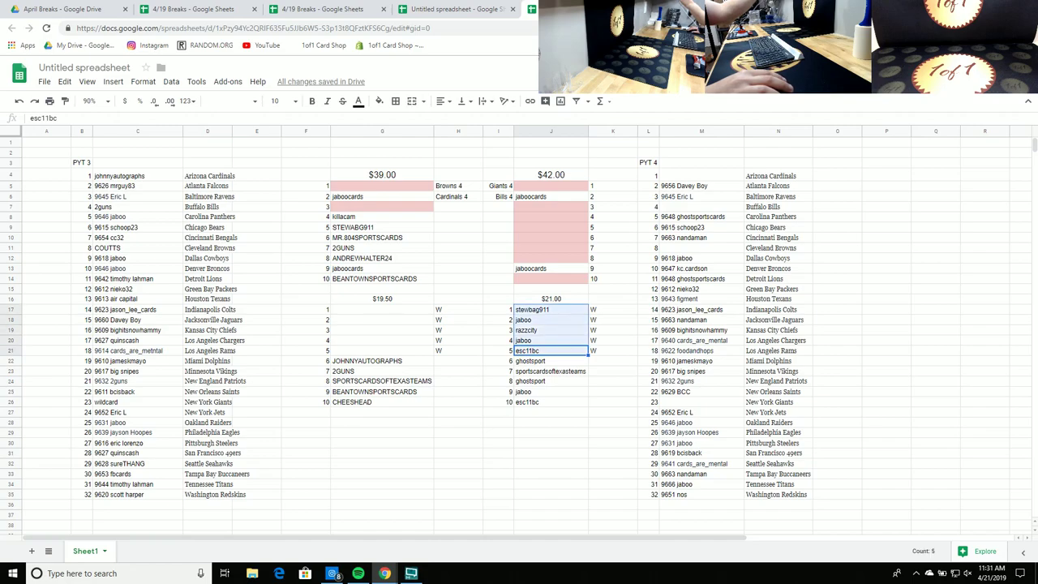
pyautogui.moveTo(568, 357); pyautogui.dragTo(572, 249)
pyautogui.click(616, 279)
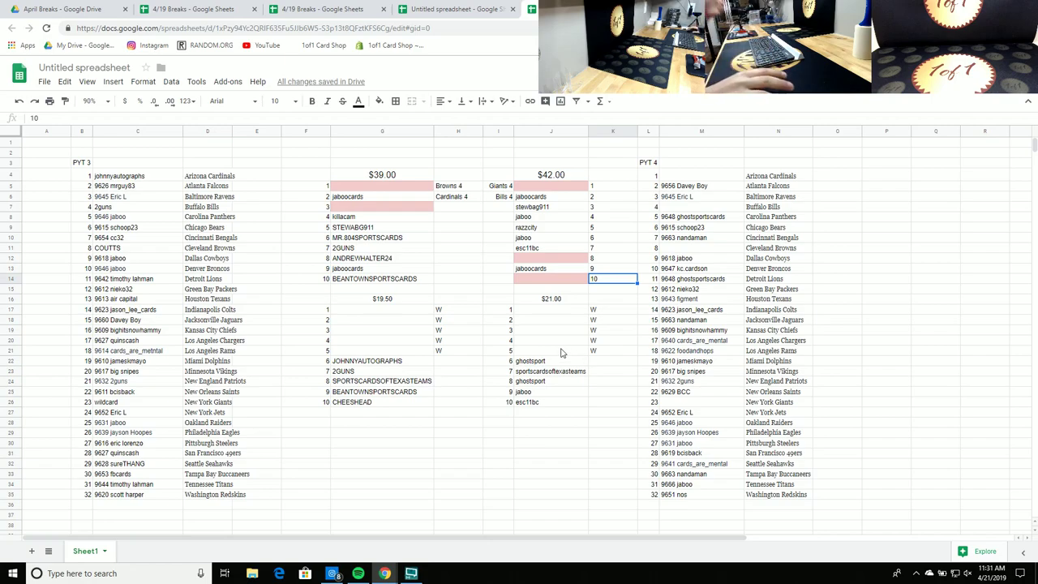
# Step: Clear the old $21.00 list and the lower names of the $19.50 list
pyautogui.moveTo(504, 300); pyautogui.dragTo(612, 320)
pyautogui.moveTo(586, 372); pyautogui.dragTo(584, 399)
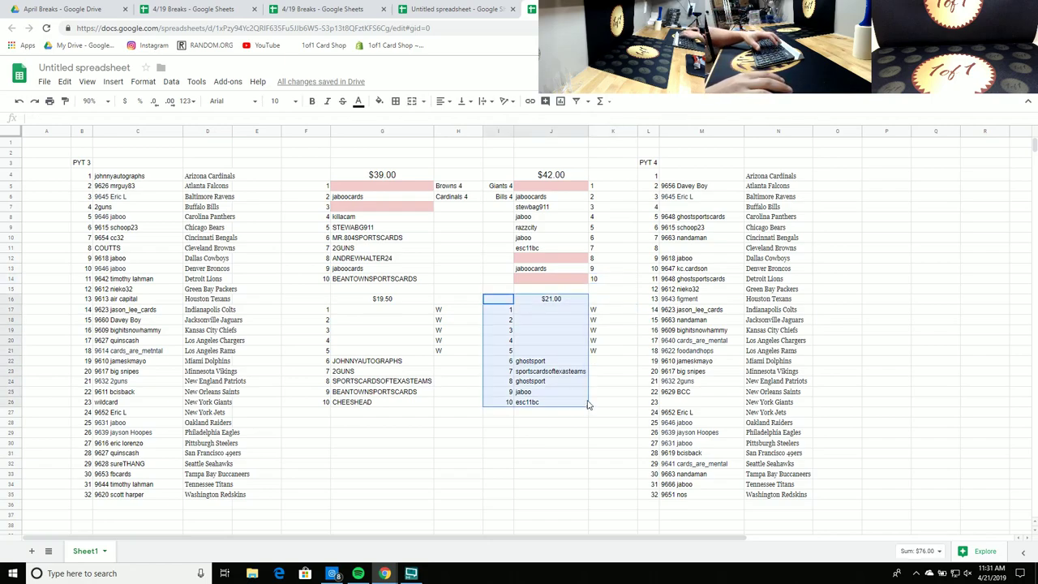
pyautogui.moveTo(598, 308); pyautogui.dragTo(512, 303)
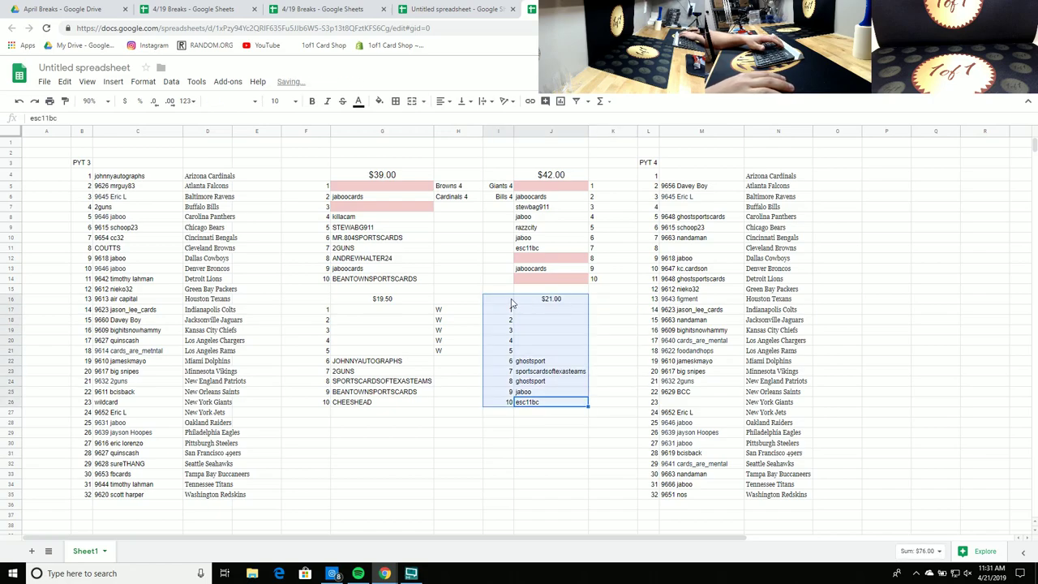
pyautogui.press('Delete')
pyautogui.click(408, 301)
pyautogui.moveTo(395, 354); pyautogui.dragTo(395, 401)
pyautogui.press('Delete')
# Step: Enter =3.9+3.9+4.2+4.2+4.2 as the list header, which shows $20.40
pyautogui.click(398, 305)
pyautogui.write('=')
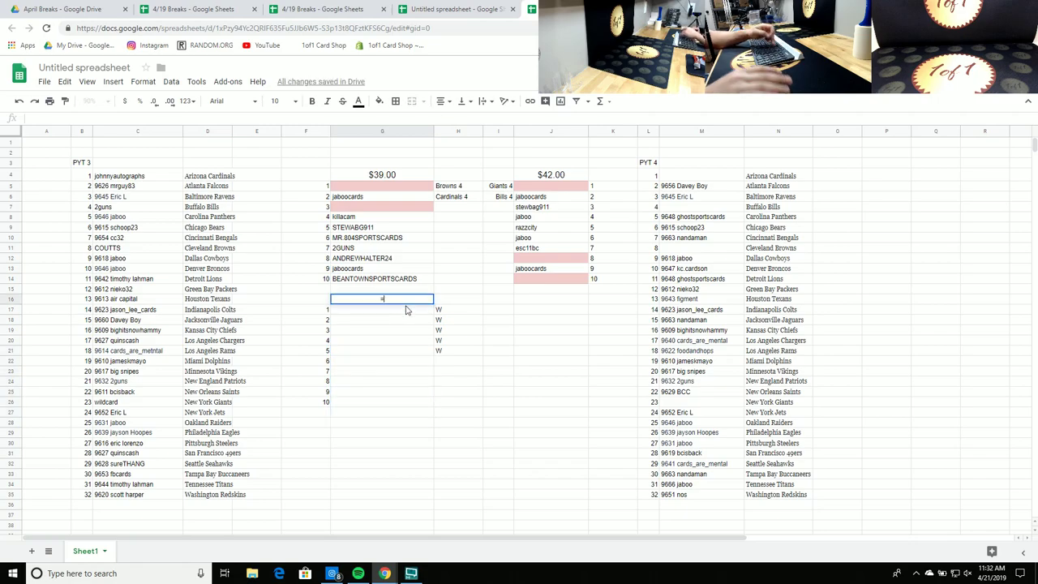
pyautogui.write('3.')
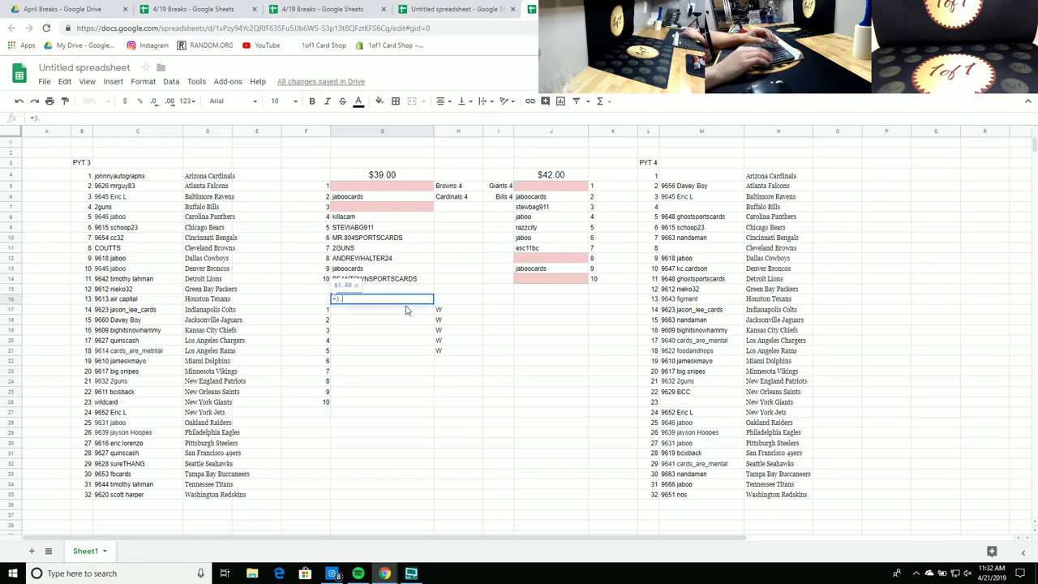
pyautogui.write('9+3.9+4.2+')
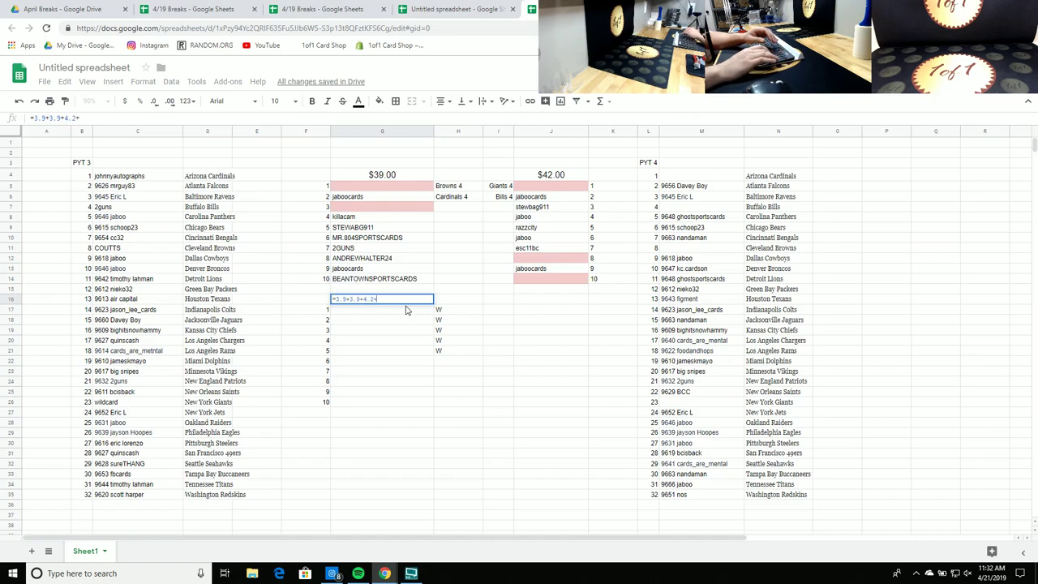
pyautogui.write('4.2+4.2')
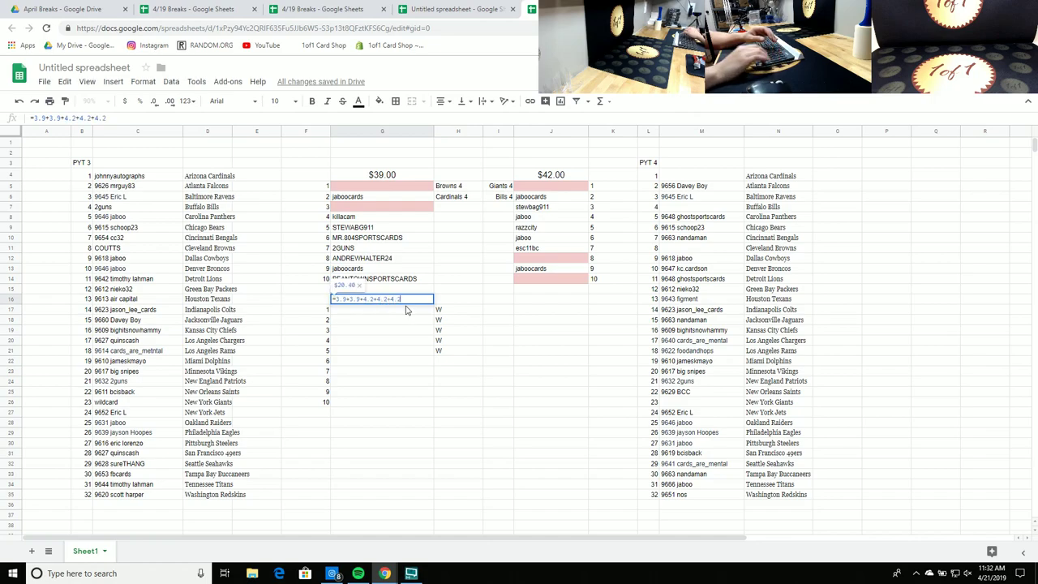
pyautogui.press('Return')
pyautogui.moveTo(447, 315); pyautogui.dragTo(449, 344)
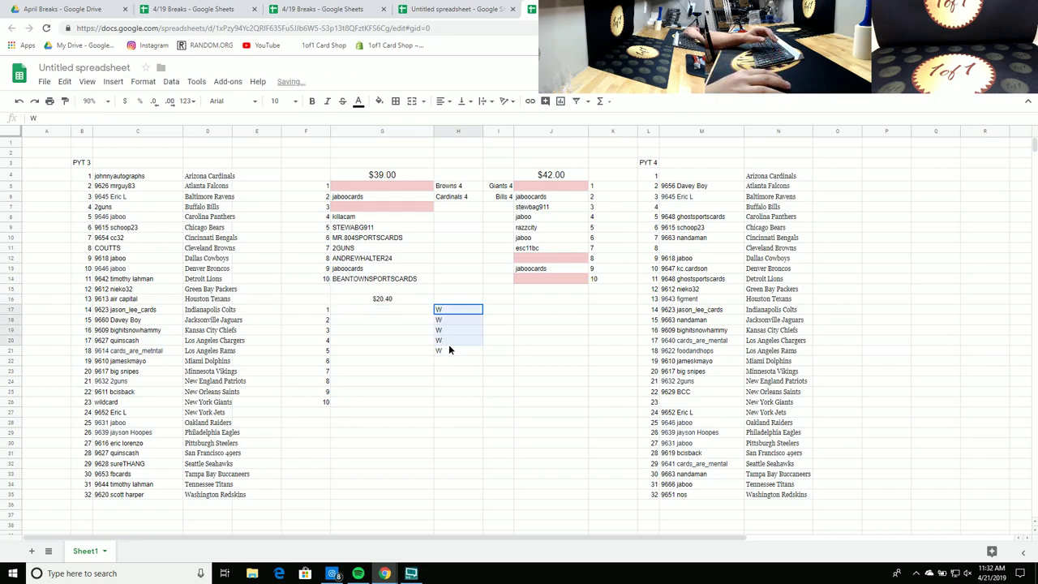
pyautogui.click(408, 317)
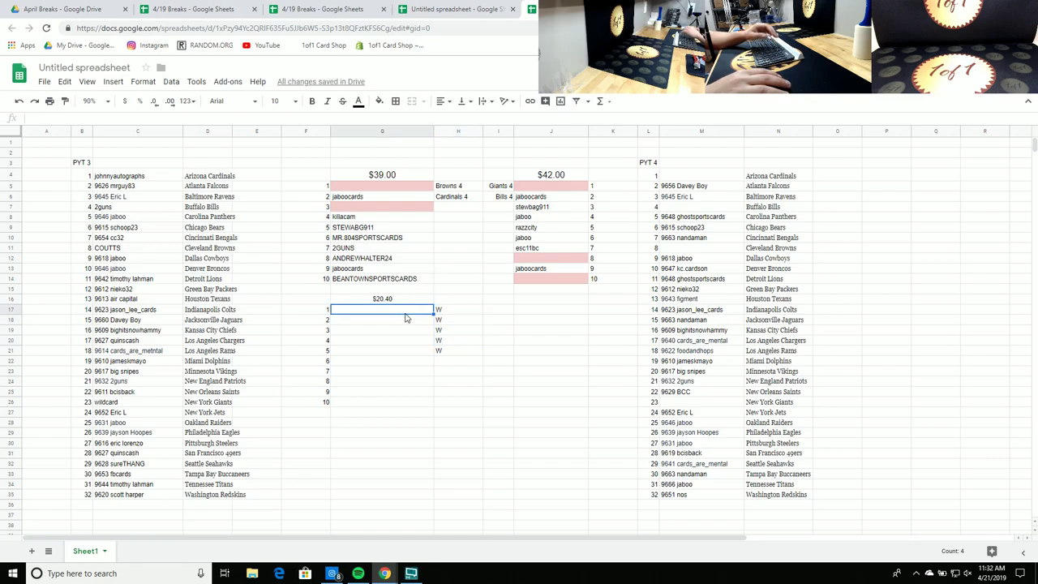
pyautogui.click(408, 302)
# Step: Set the header to 20.50 and fill the ten name slots below it light pink
pyautogui.write('20.50')
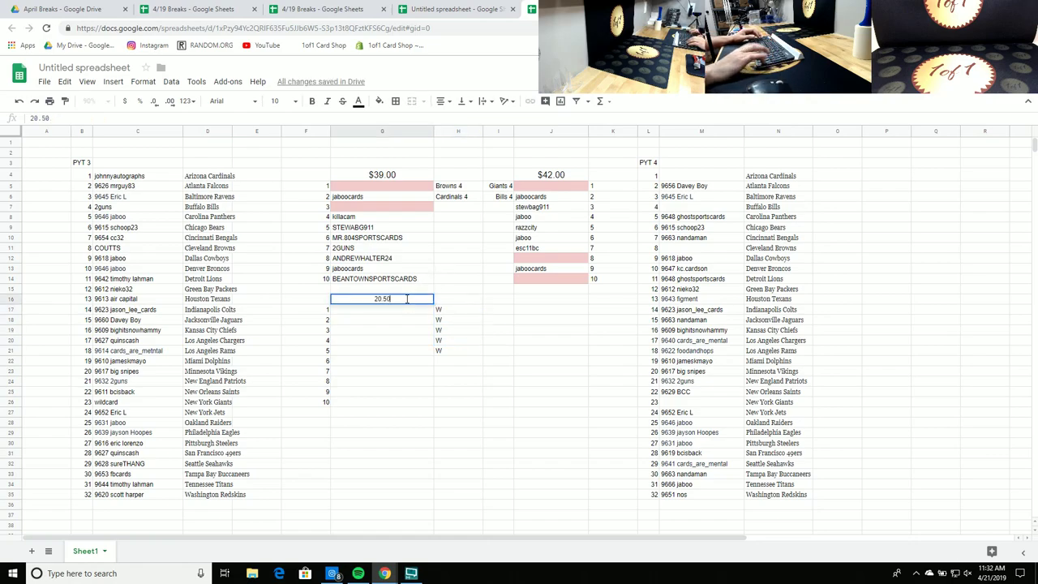
pyautogui.press('Return')
pyautogui.moveTo(410, 315); pyautogui.dragTo(398, 403)
pyautogui.click(379, 101)
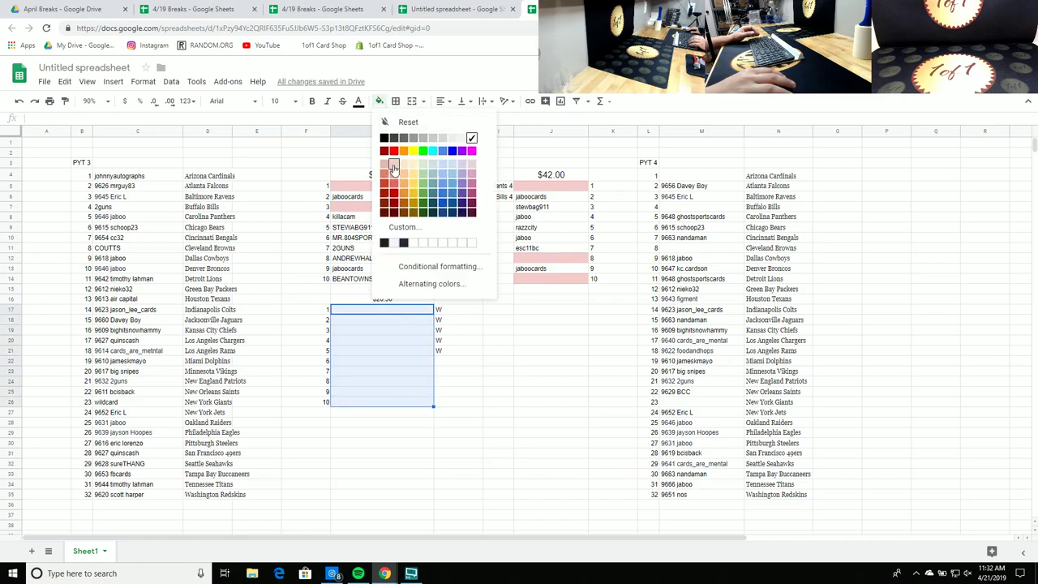
pyautogui.click(395, 172)
pyautogui.click(532, 351)
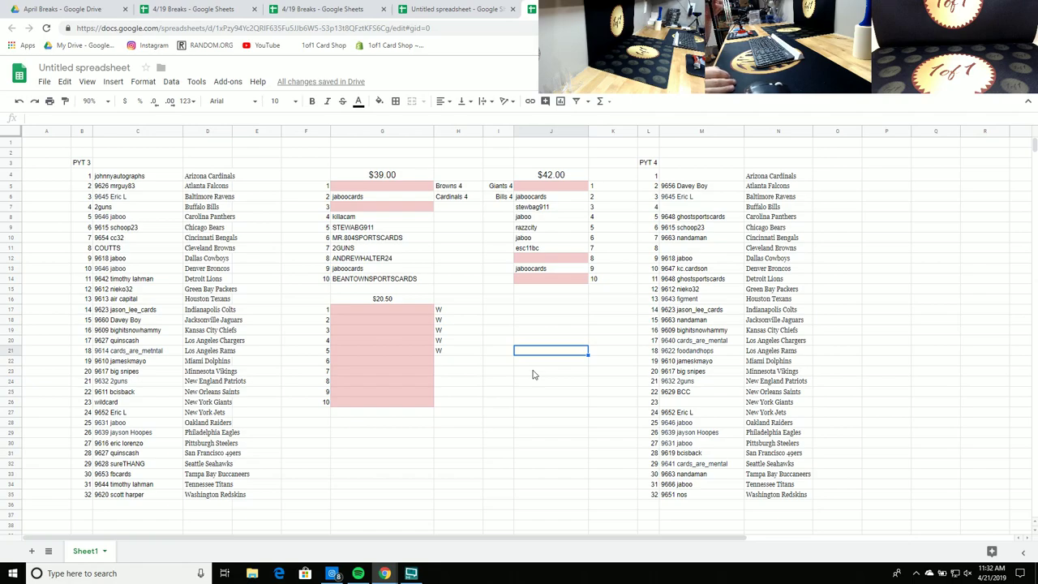
pyautogui.click(357, 351)
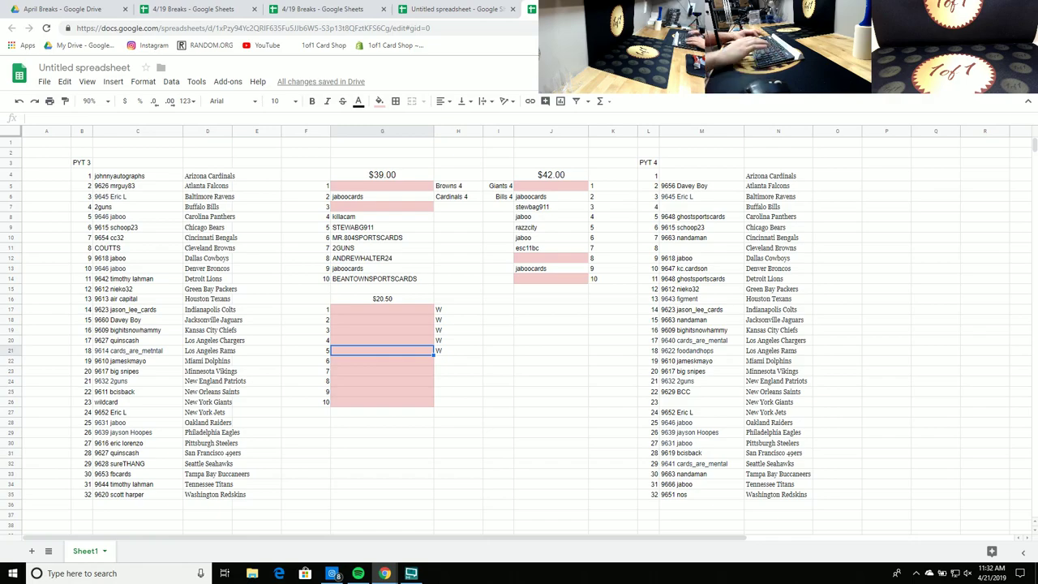
pyautogui.write('cheeshead')
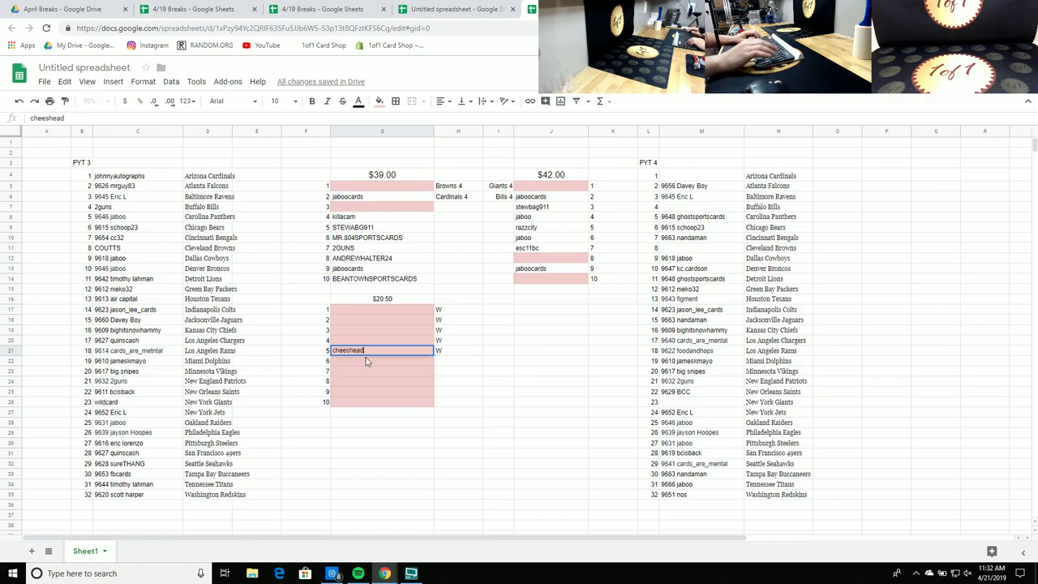
pyautogui.press('Return')
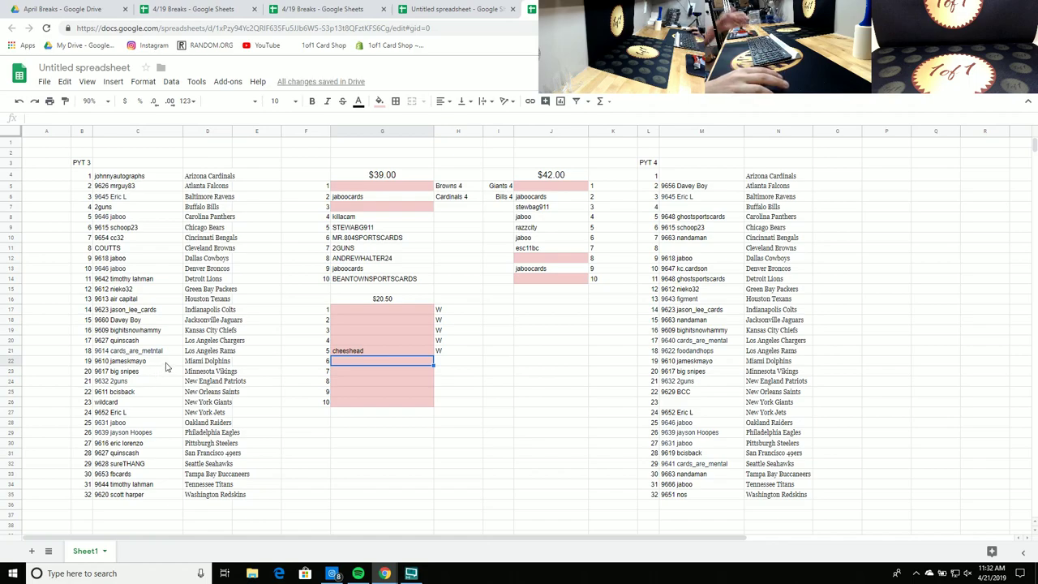
pyautogui.click(356, 374)
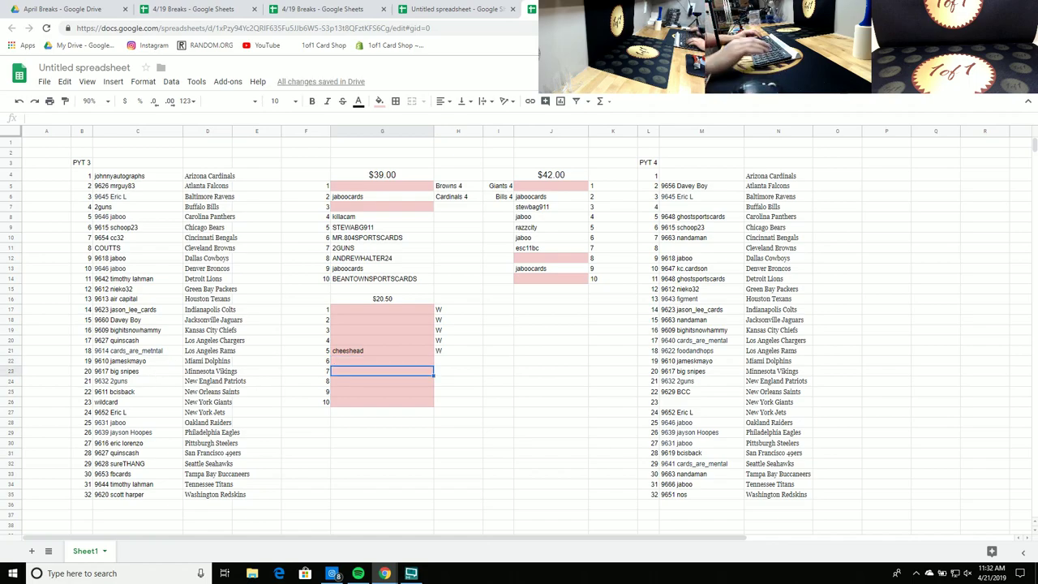
pyautogui.write('sportscardsofte')
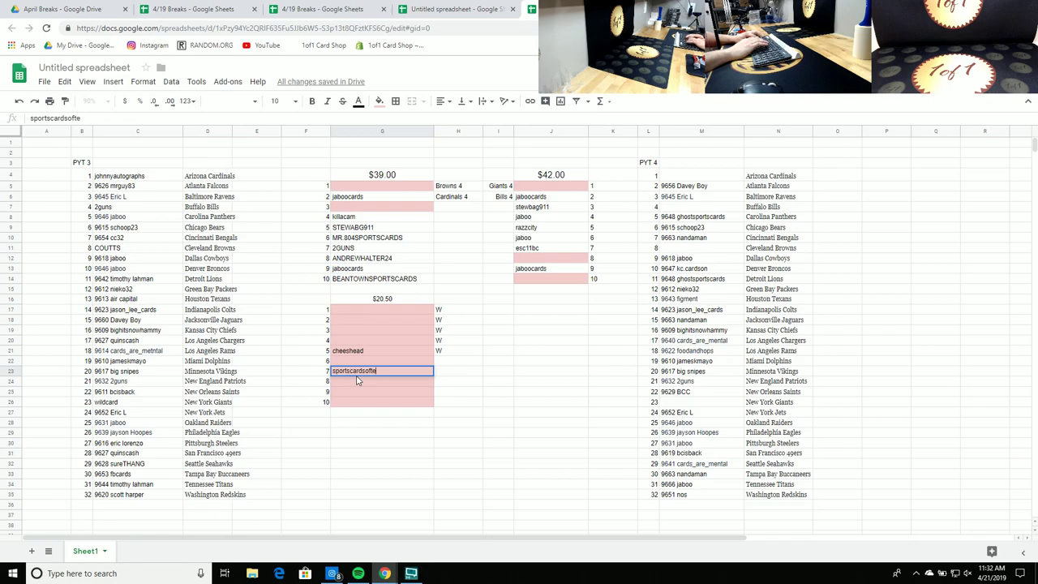
pyautogui.write('xasteams')
pyautogui.press('Return')
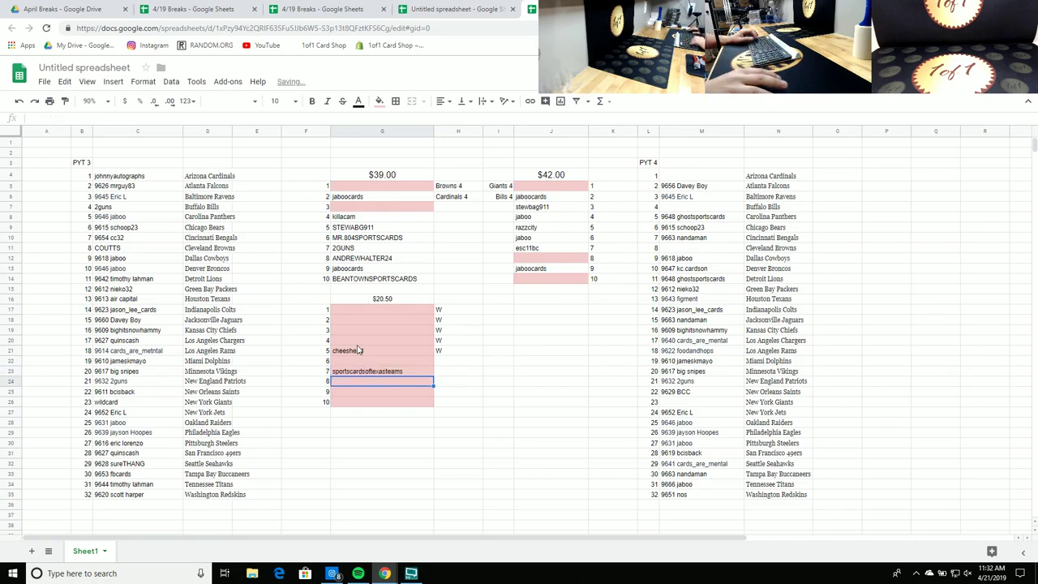
pyautogui.click(359, 314)
pyautogui.write('jaboo')
pyautogui.press('Return')
pyautogui.press('Up')
pyautogui.hotkey('ctrl', 'c')
pyautogui.press('Down')
pyautogui.hotkey('ctrl', 'v')
pyautogui.press('Down')
pyautogui.press('Down')
pyautogui.press('Down')
pyautogui.press('Down')
pyautogui.press('Down')
pyautogui.press('Down')
pyautogui.press('Down')
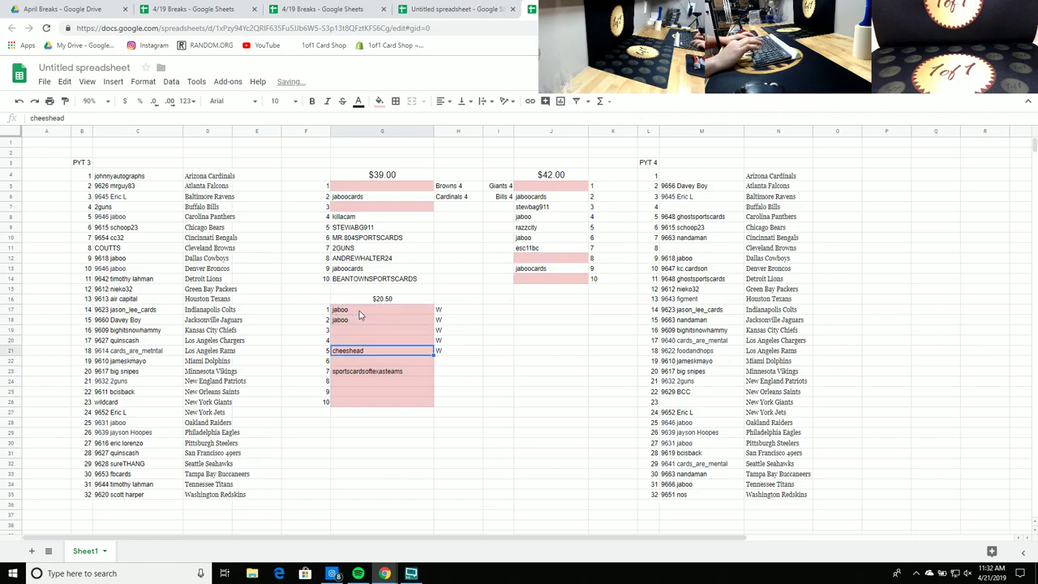
pyautogui.hotkey('ctrl', 'v')
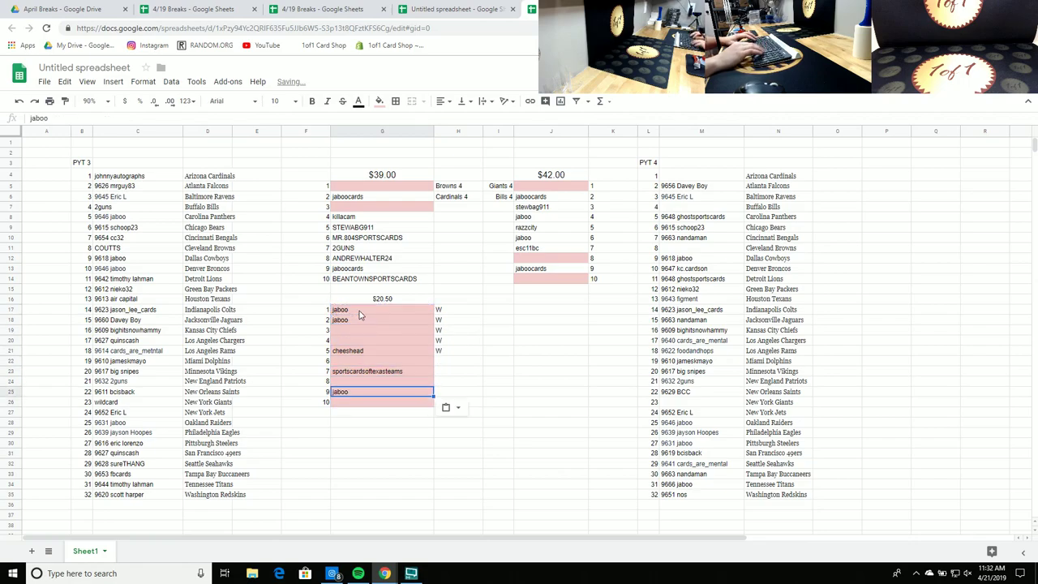
pyautogui.press('Up')
pyautogui.press('Up')
pyautogui.press('Up')
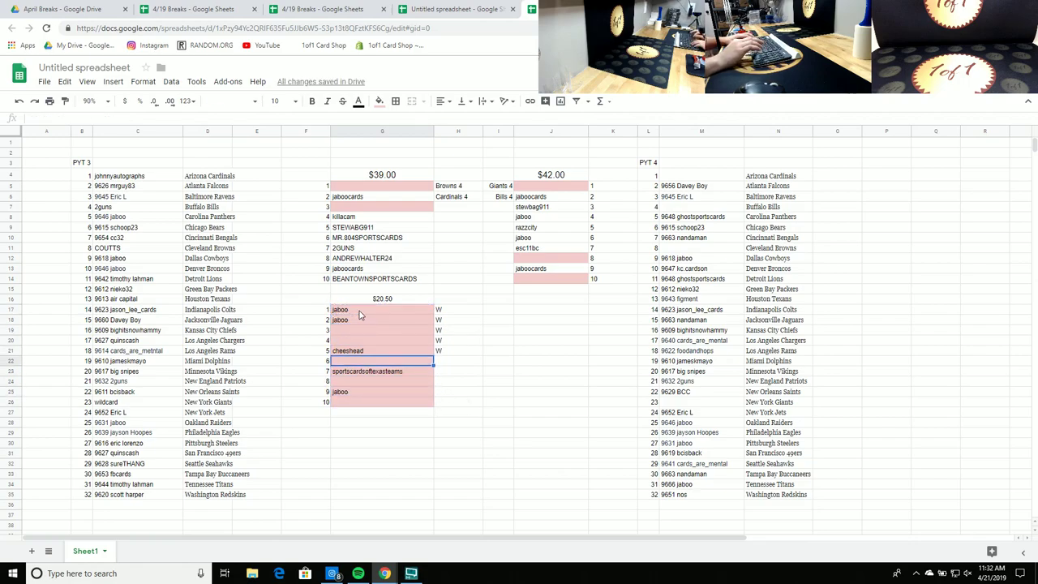
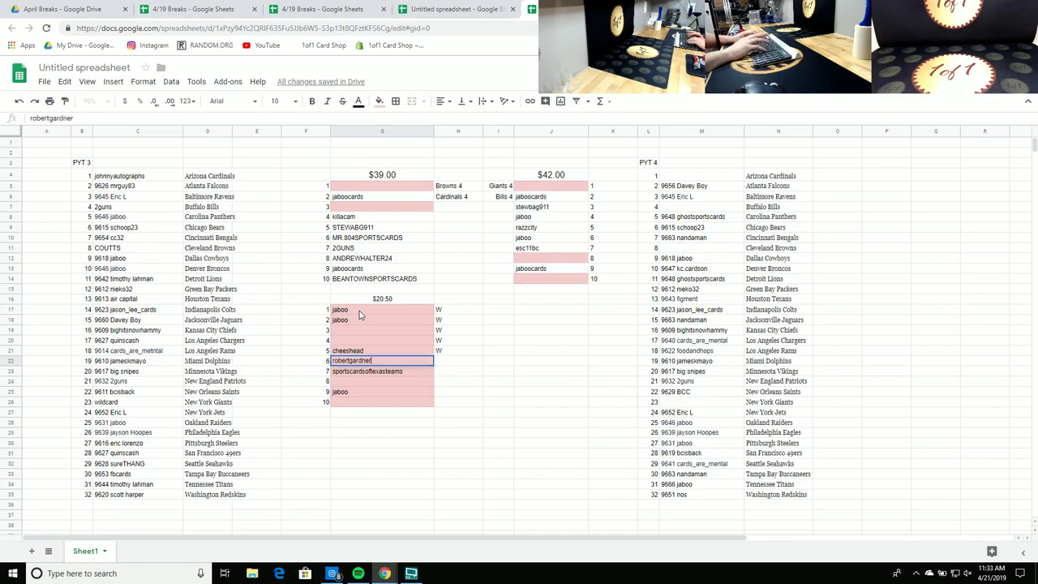
pyautogui.press('Return')
pyautogui.click(348, 344)
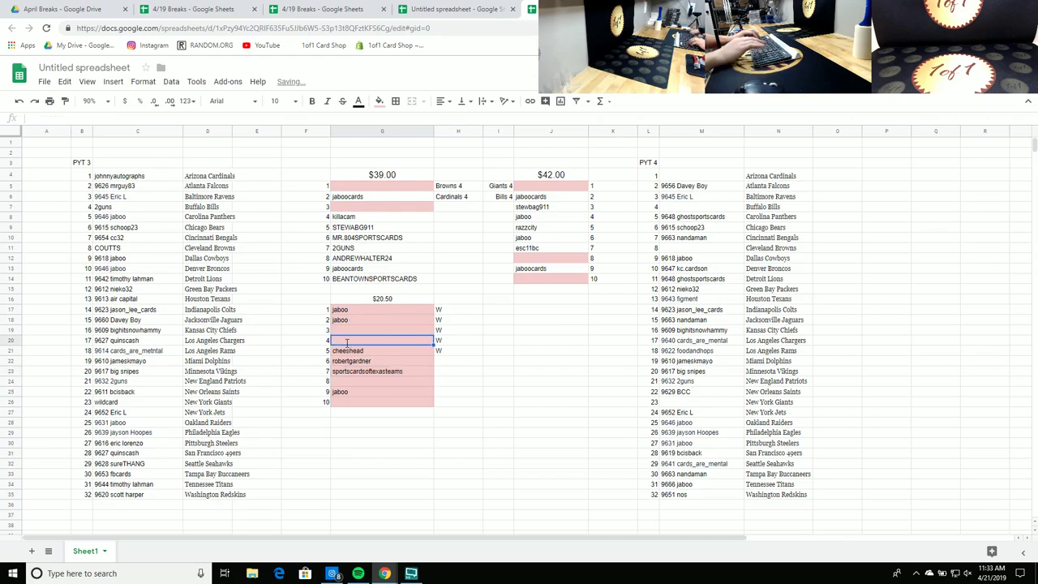
pyautogui.write('davey boyy')
pyautogui.press('Return')
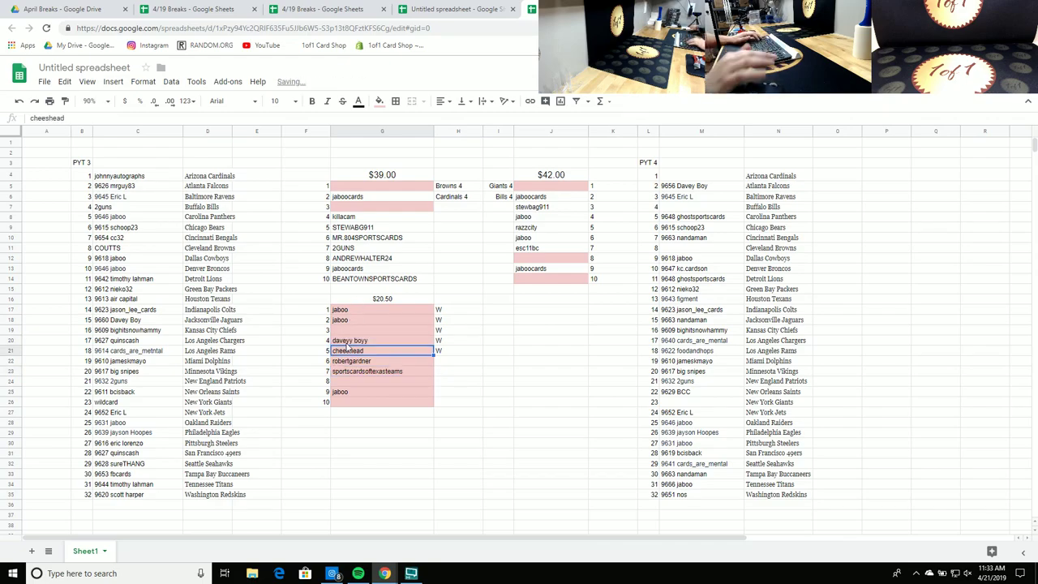
pyautogui.click(349, 323)
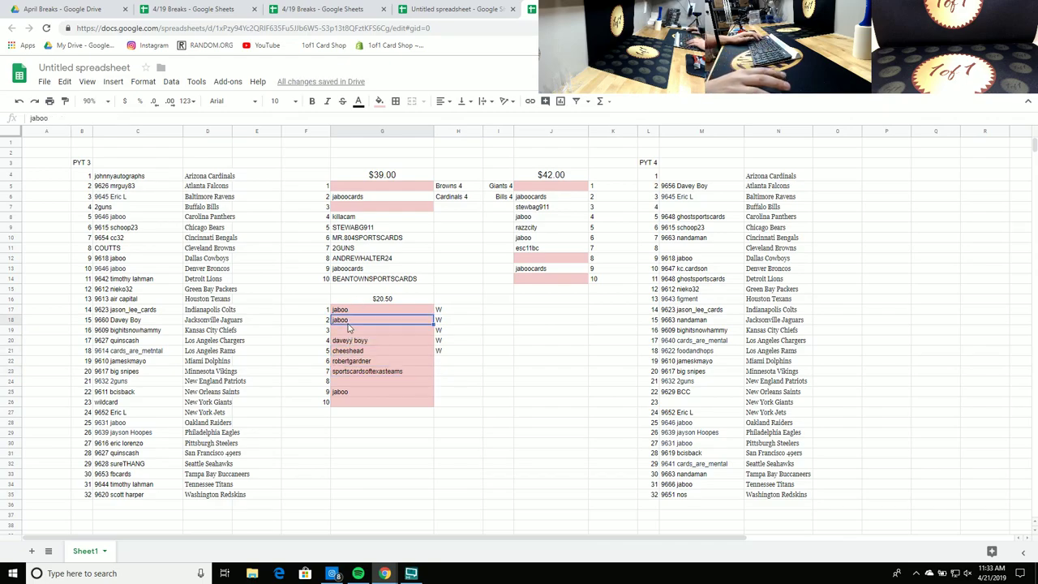
pyautogui.click(350, 331)
pyautogui.write('hitcity')
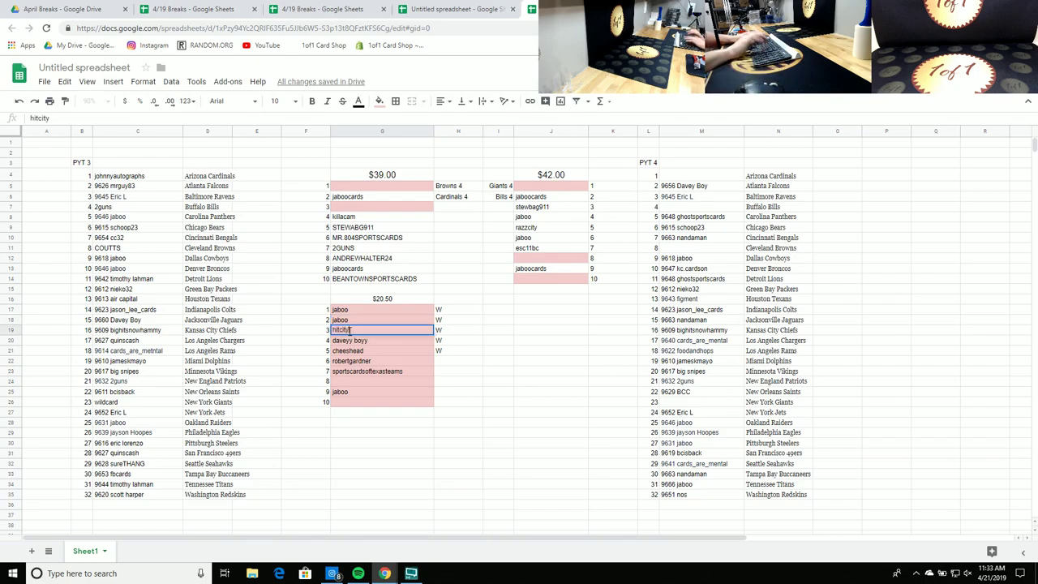
pyautogui.press('Return')
pyautogui.click(369, 381)
pyautogui.write('thefourthquarter')
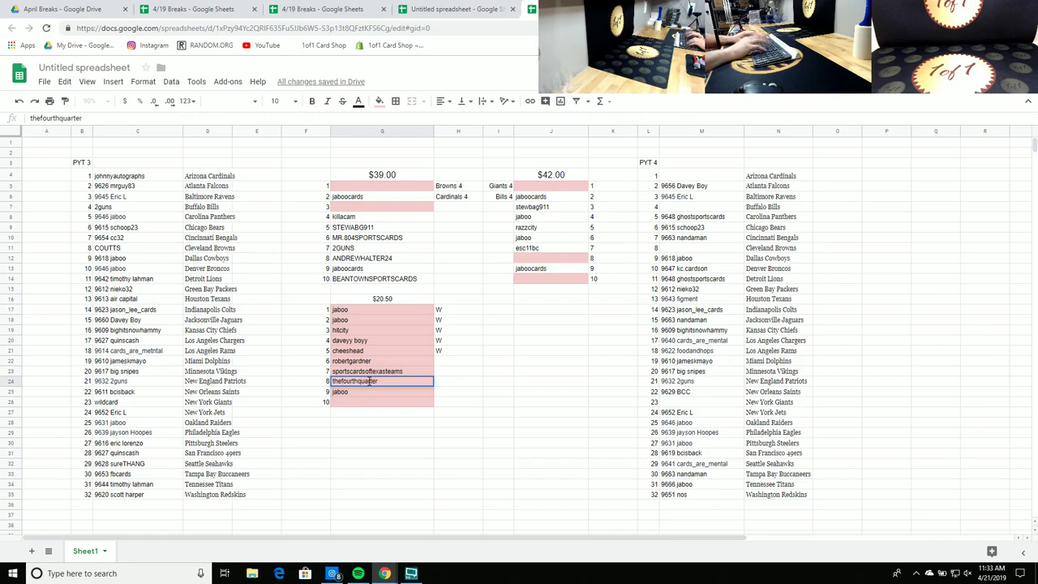
pyautogui.press('Return')
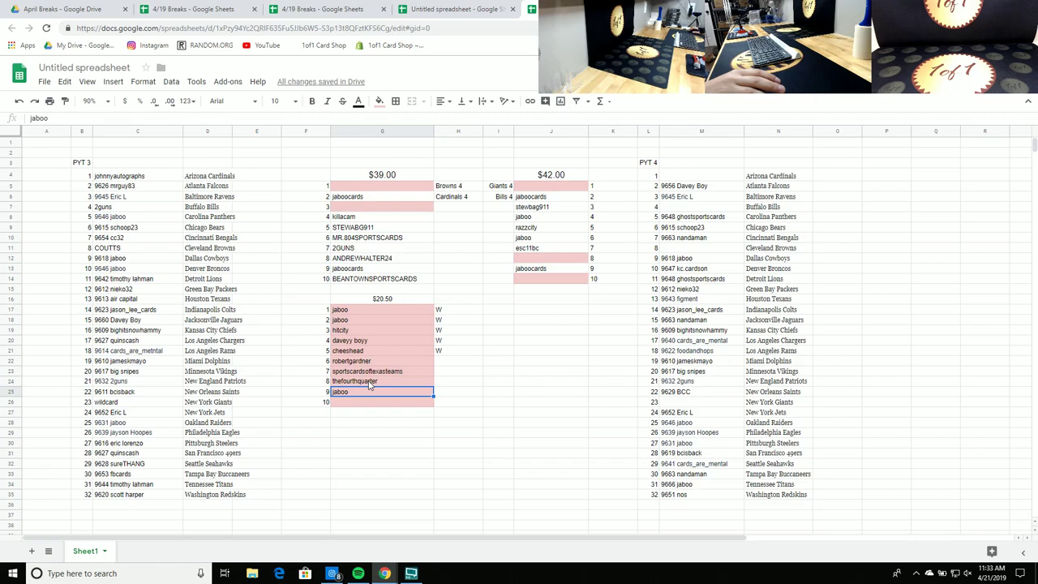
pyautogui.click(370, 402)
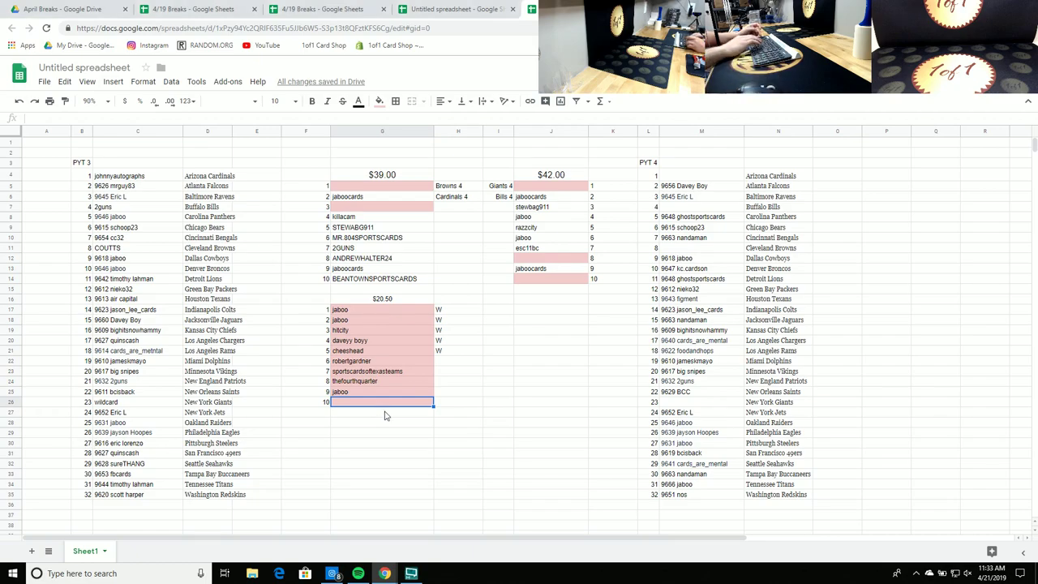
pyautogui.write('quinscash')
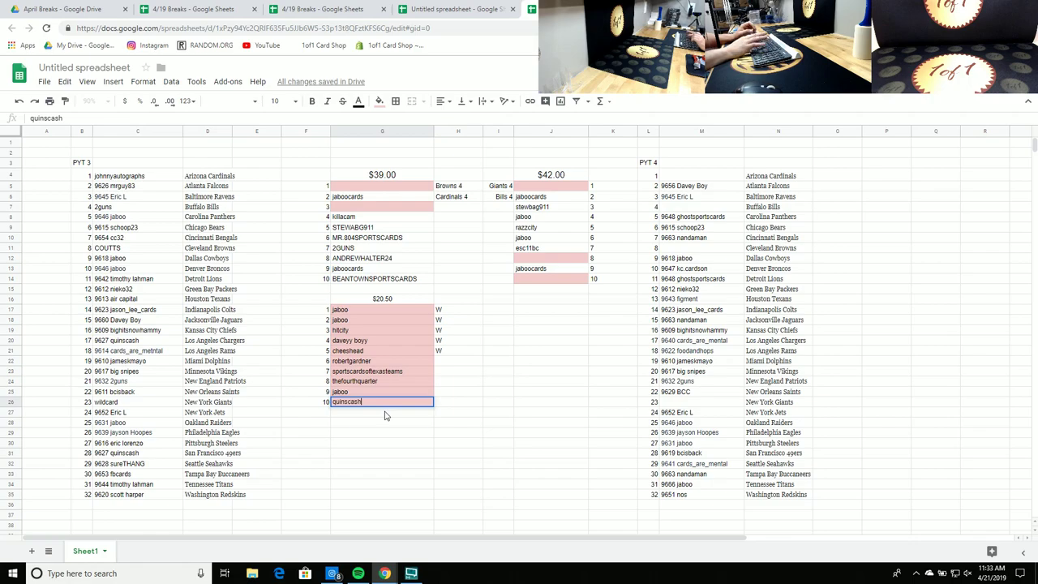
pyautogui.press('Return')
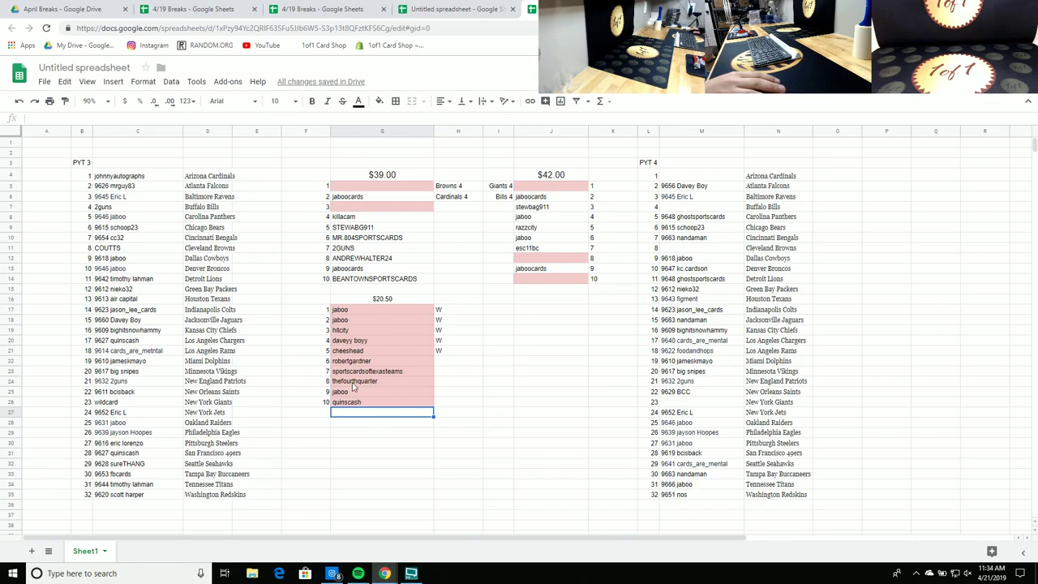
pyautogui.click(352, 373)
pyautogui.write('hitcity')
pyautogui.press('Return')
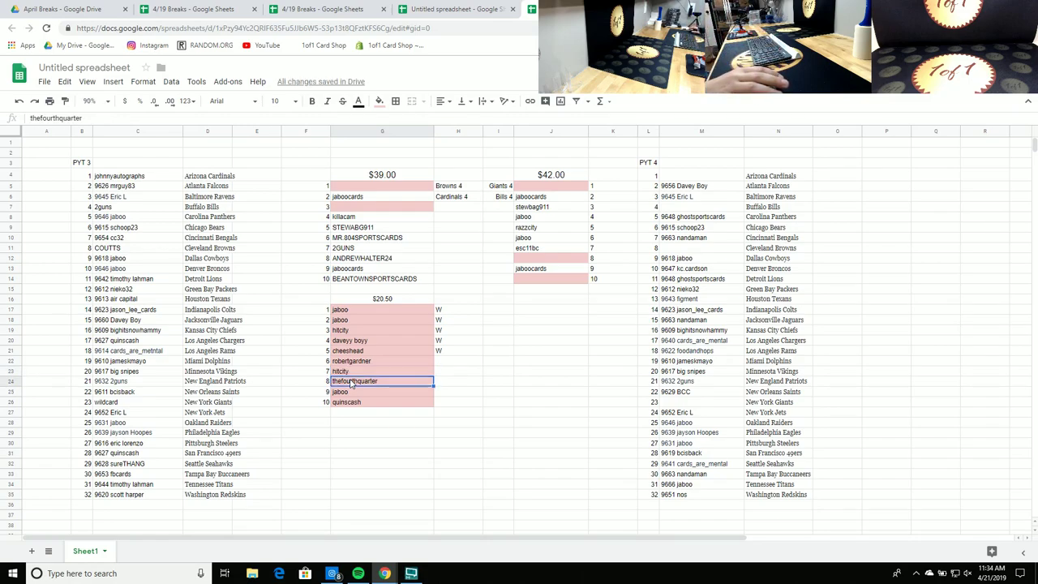
pyautogui.click(355, 375)
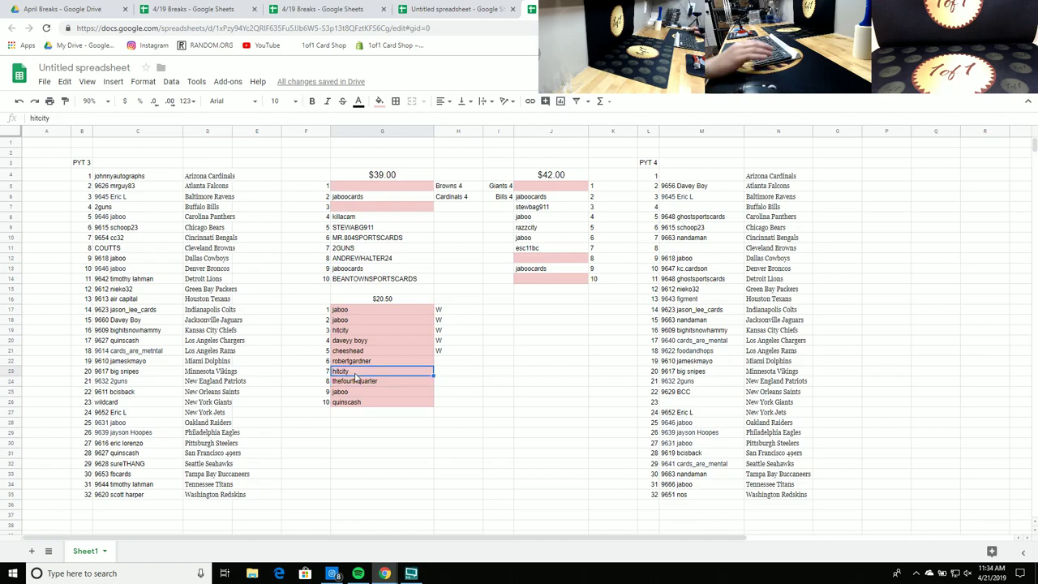
pyautogui.press('Delete')
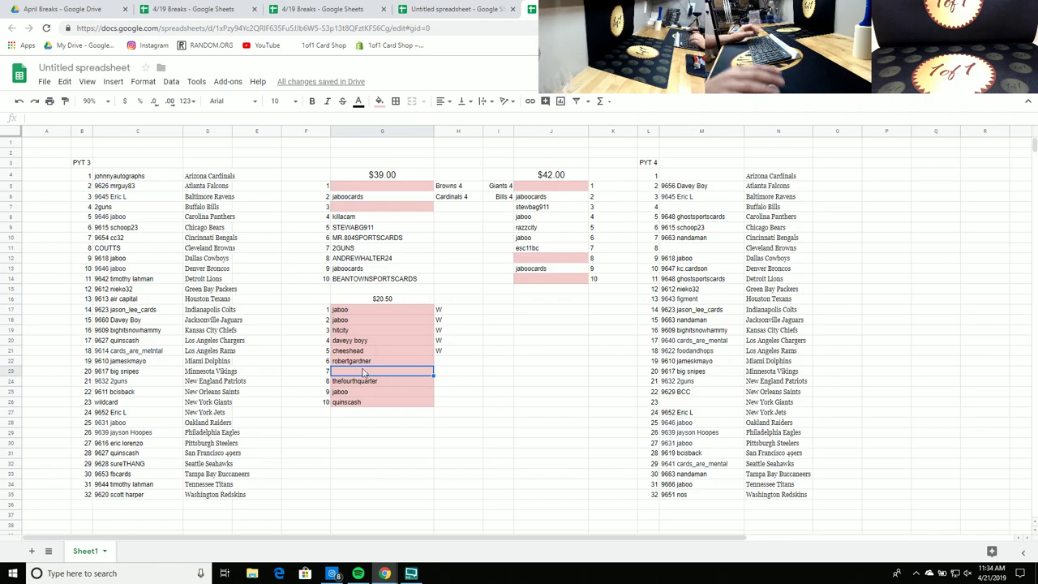
pyautogui.write('stewbag911')
pyautogui.press('Return')
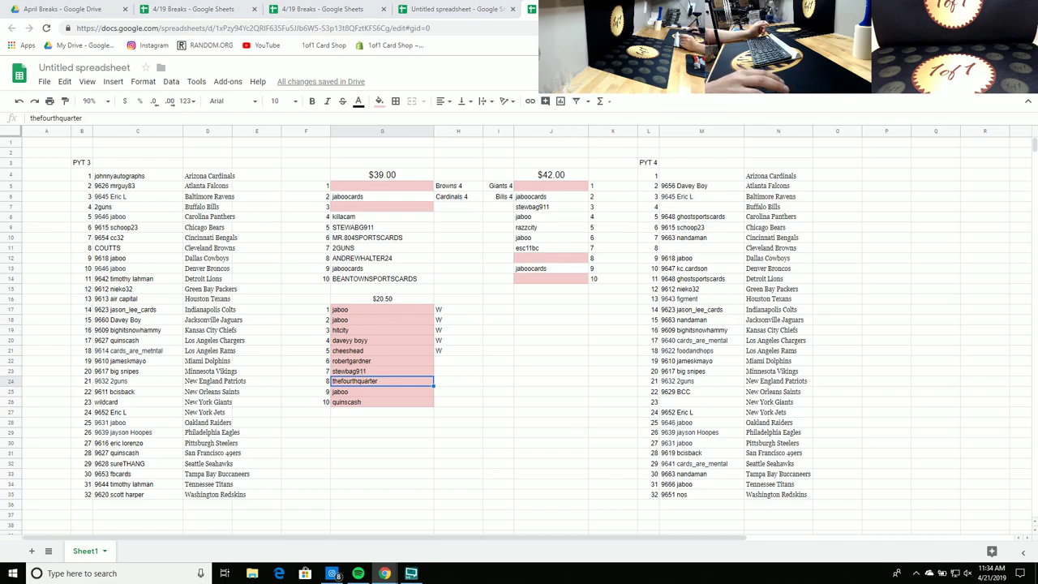
# Step: Change cheeshead's cell in slot 5 from pink to white
pyautogui.click(498, 443)
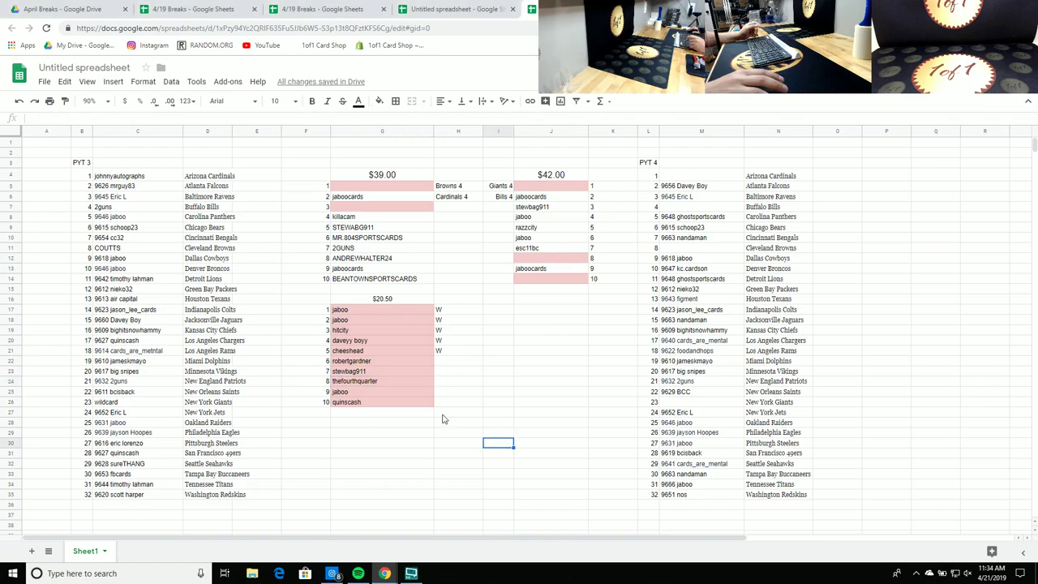
pyautogui.click(405, 350)
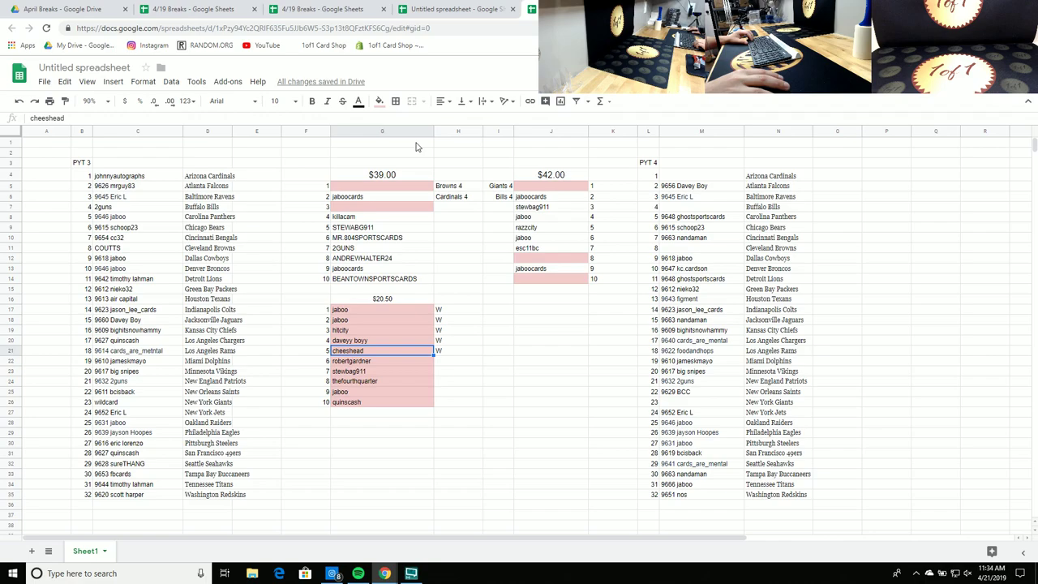
pyautogui.click(379, 100)
pyautogui.click(469, 140)
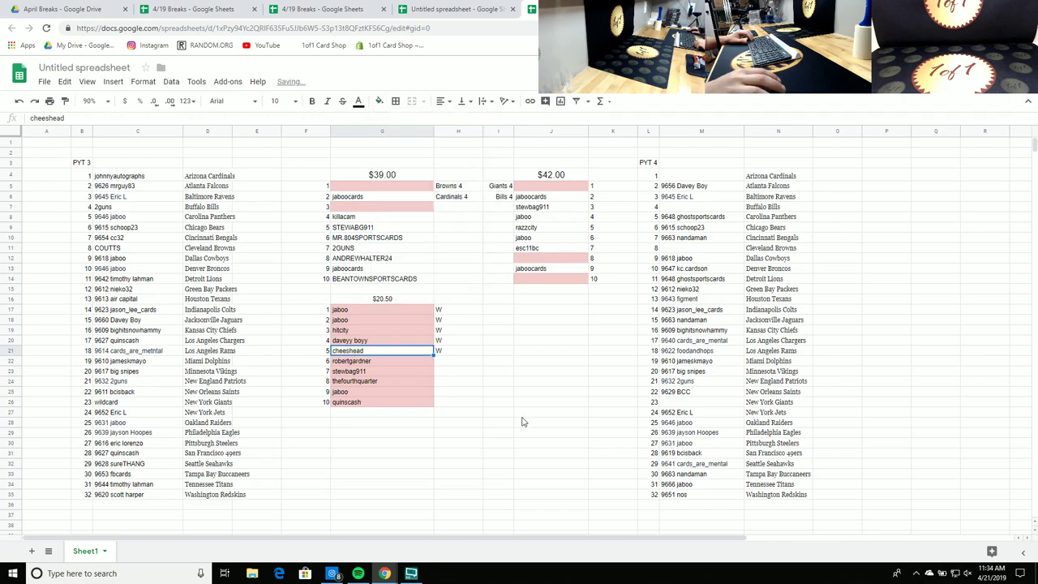
pyautogui.click(519, 412)
# Step: Review the $20.50 header and the J17:J26 and H17:J26 blocks, then select slot 6
pyautogui.click(391, 301)
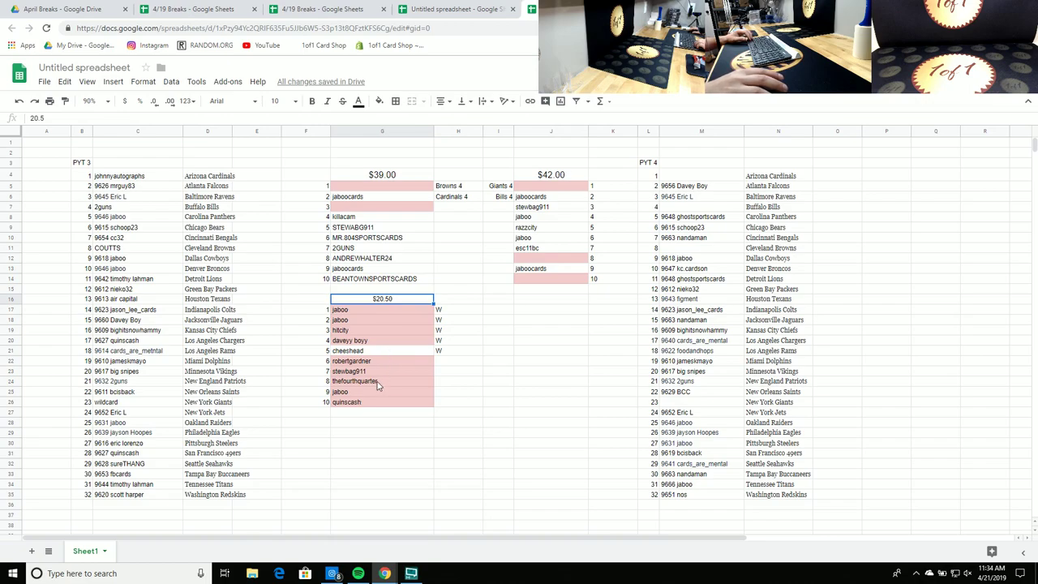
pyautogui.click(552, 361)
pyautogui.click(558, 332)
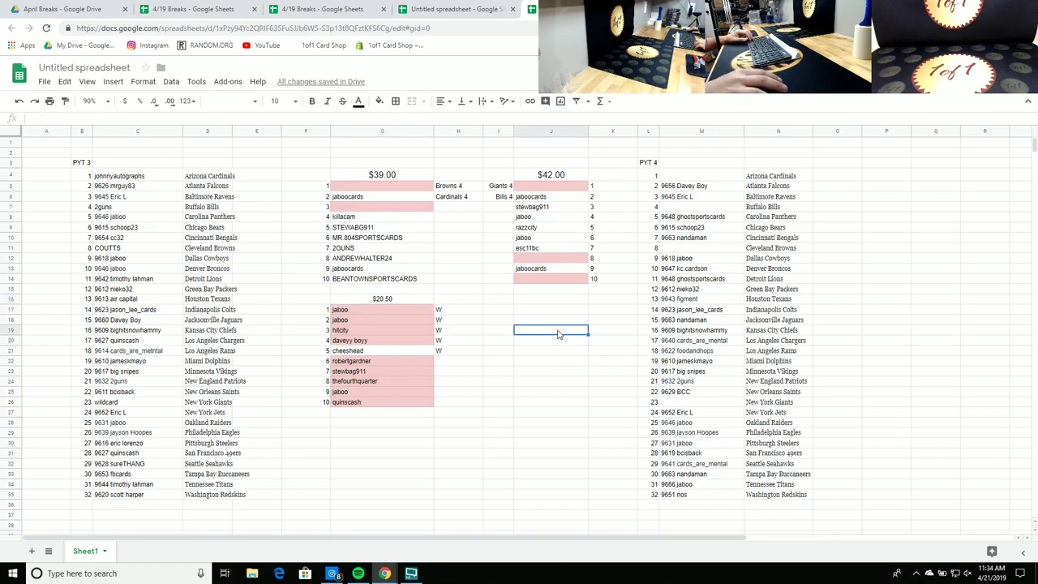
pyautogui.click(556, 319)
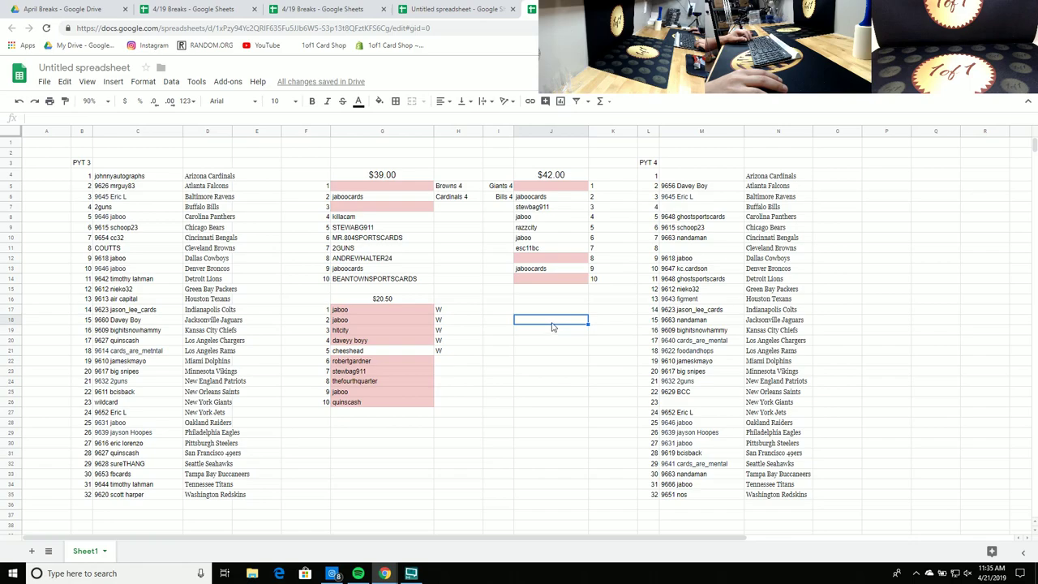
pyautogui.click(559, 313)
pyautogui.moveTo(563, 316); pyautogui.dragTo(542, 405)
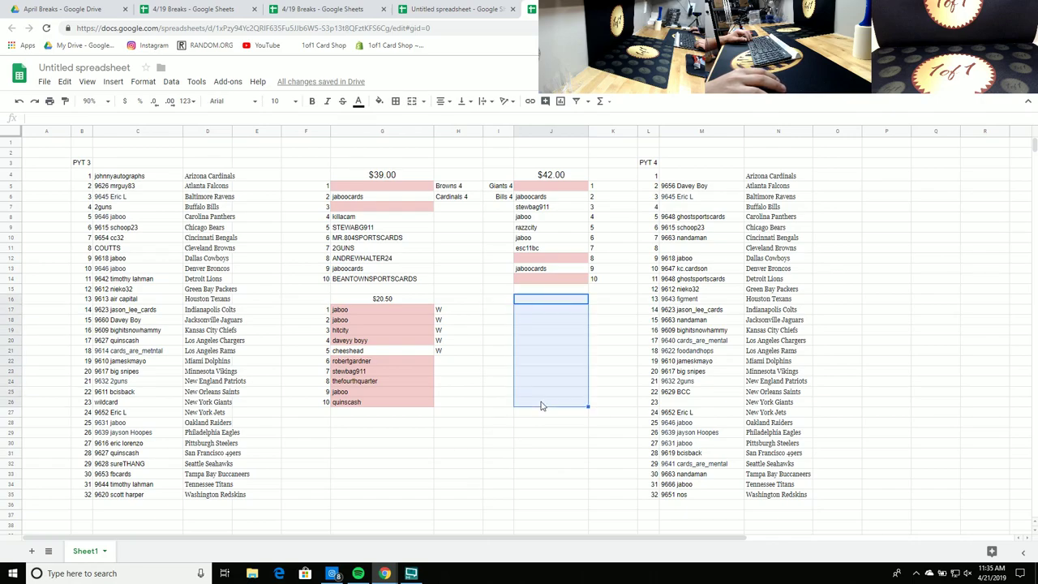
pyautogui.click(396, 299)
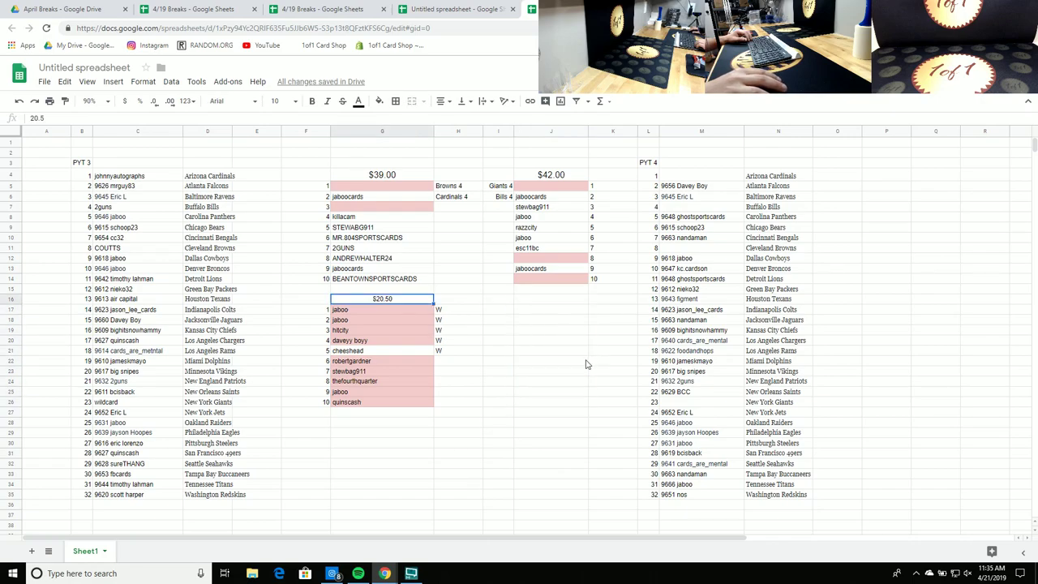
pyautogui.moveTo(537, 314); pyautogui.dragTo(494, 413)
pyautogui.click(523, 451)
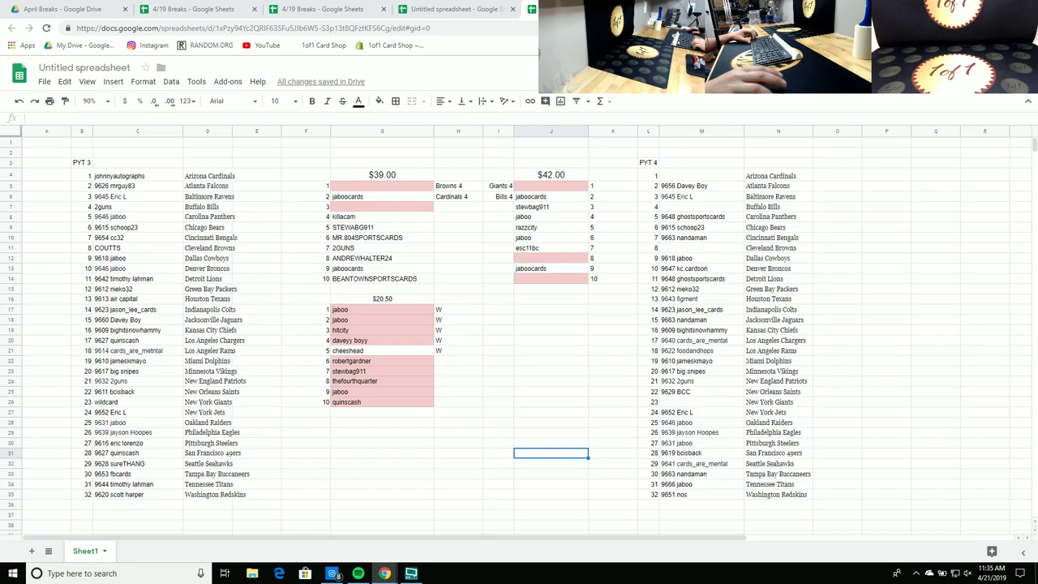
pyautogui.click(351, 364)
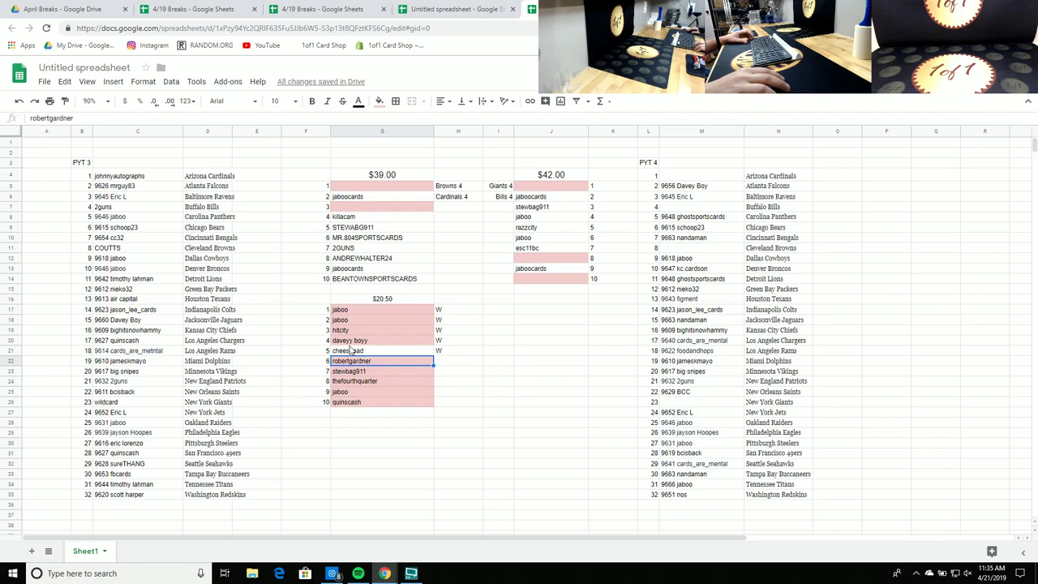
# Step: Make slot 6's cell white instead of pink
pyautogui.click(380, 102)
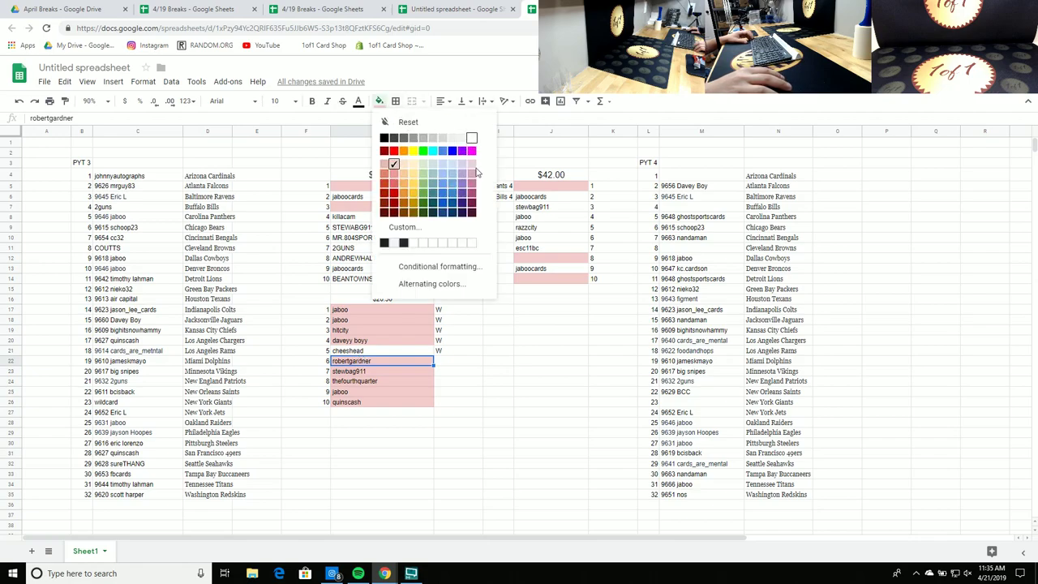
pyautogui.click(471, 140)
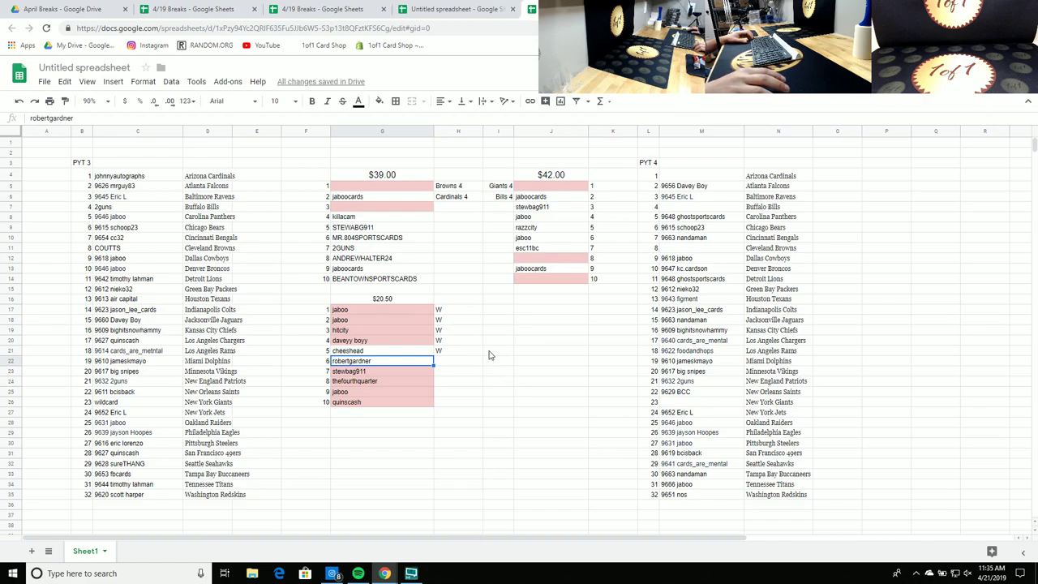
pyautogui.click(498, 412)
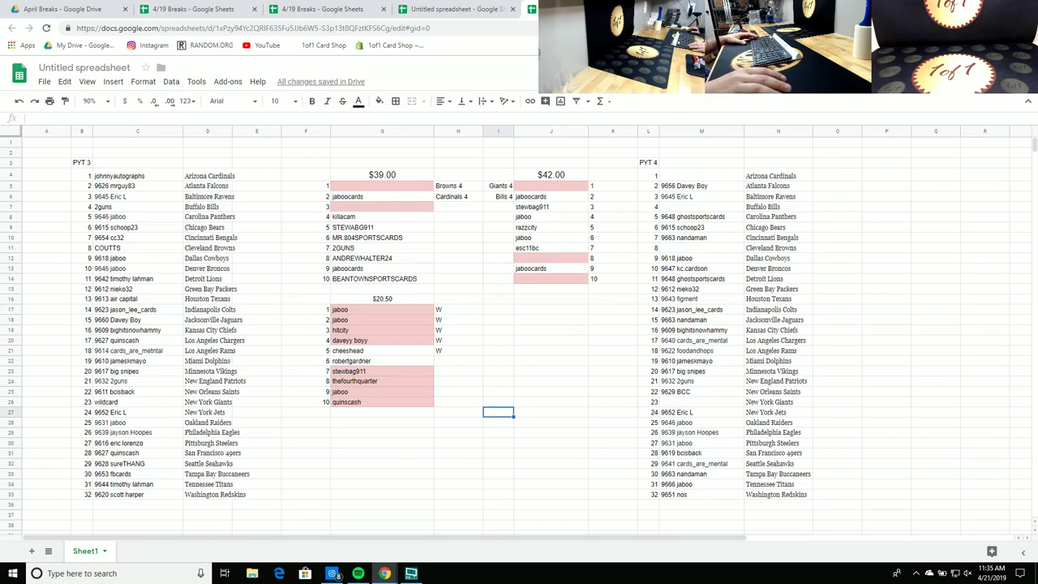
pyautogui.click(521, 395)
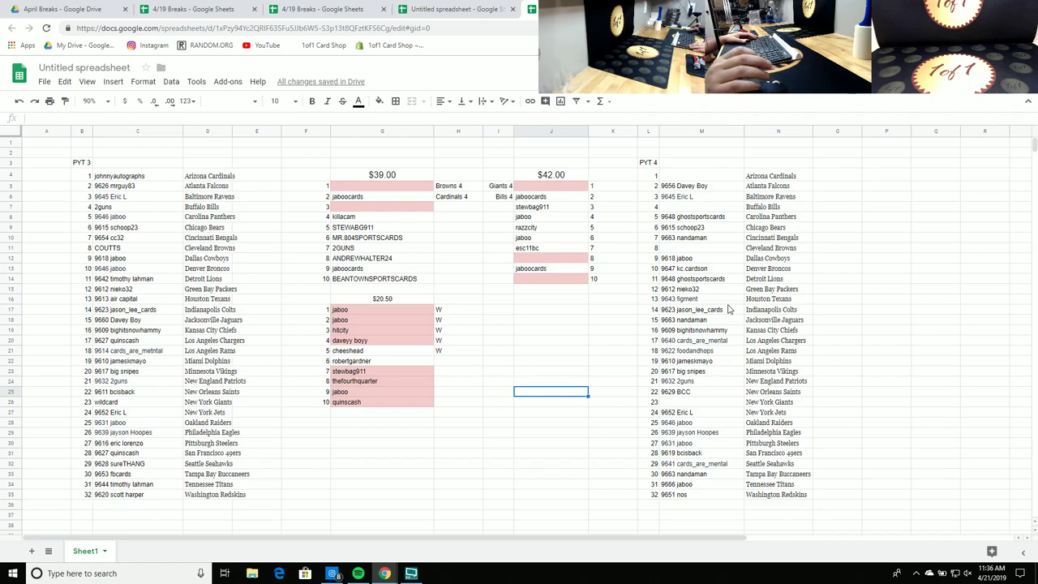
# Step: Turn slots 3, 4, 8 and 10 of the $20.50 list white together
pyautogui.click(366, 341)
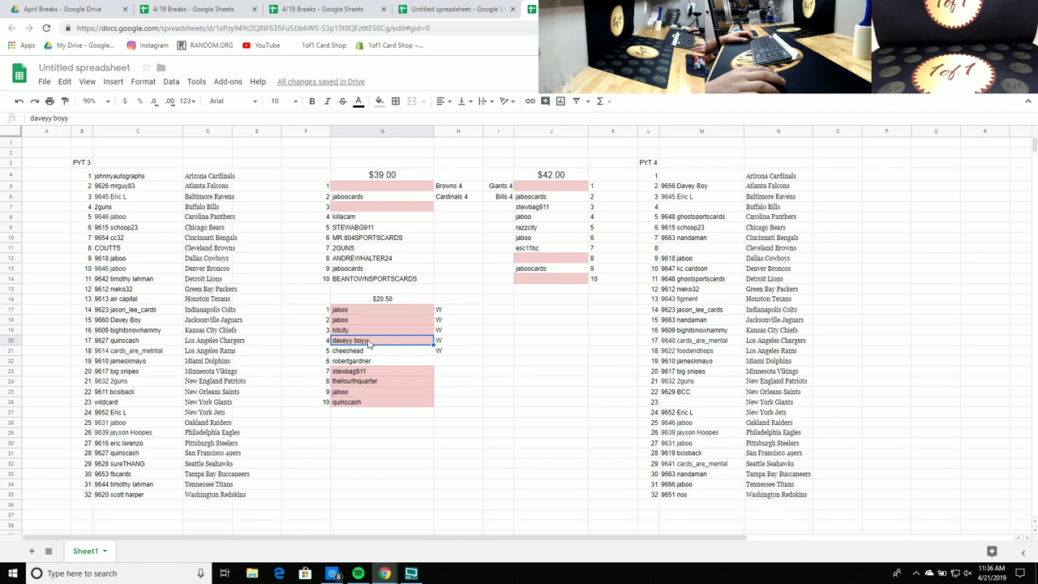
pyautogui.keyDown('ctrl'); pyautogui.click(373, 381); pyautogui.keyUp('ctrl')
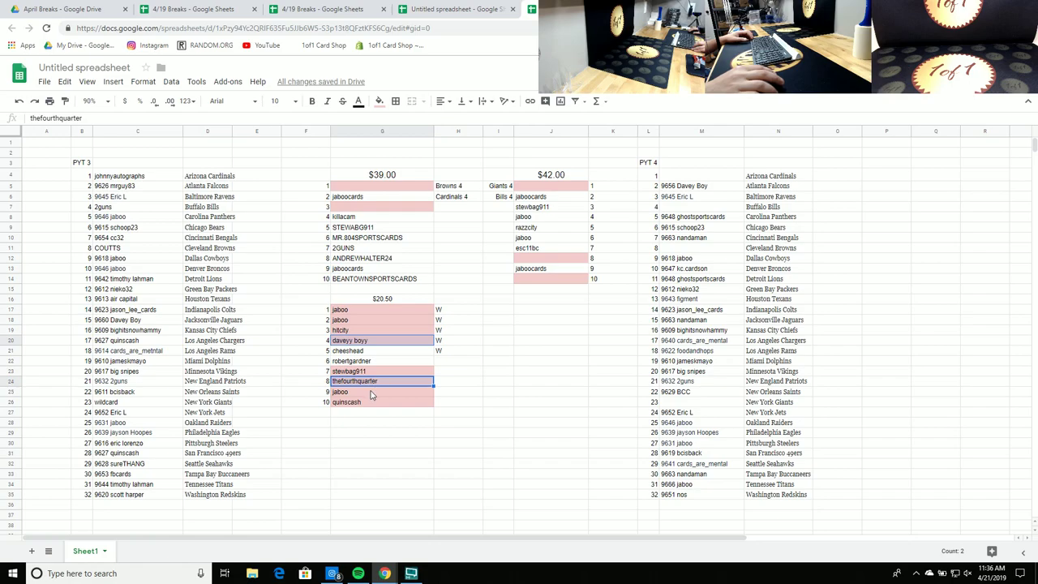
pyautogui.keyDown('ctrl'); pyautogui.click(364, 331); pyautogui.keyUp('ctrl')
pyautogui.keyDown('ctrl'); pyautogui.click(344, 403); pyautogui.keyUp('ctrl')
pyautogui.click(380, 103)
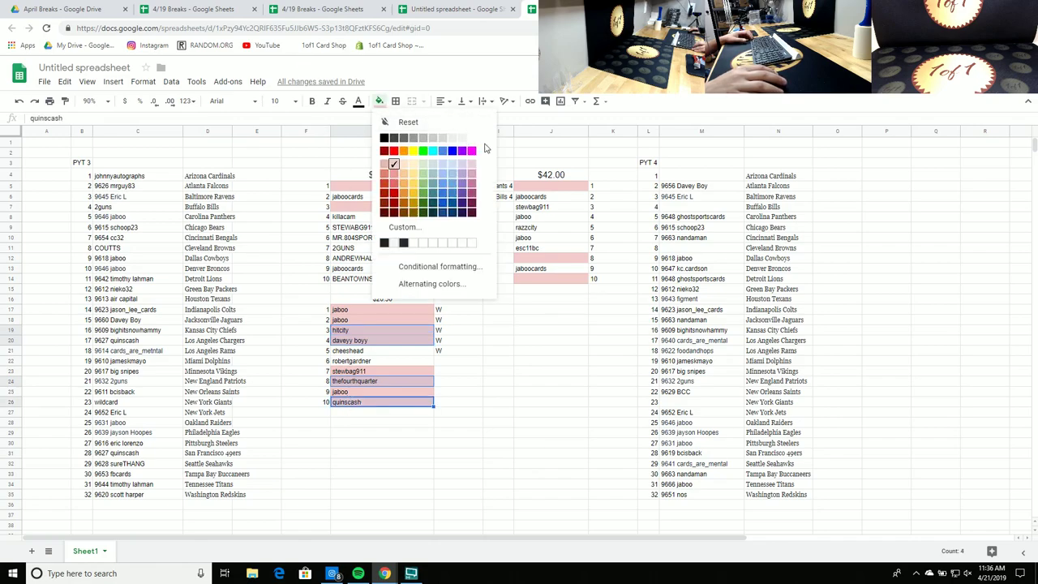
pyautogui.click(474, 139)
pyautogui.click(507, 421)
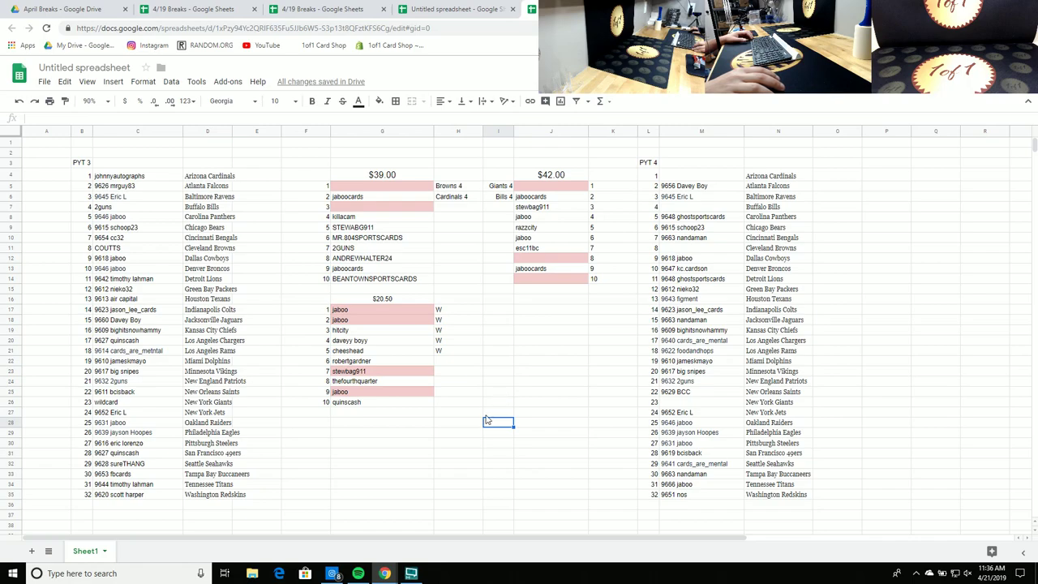
pyautogui.click(453, 400)
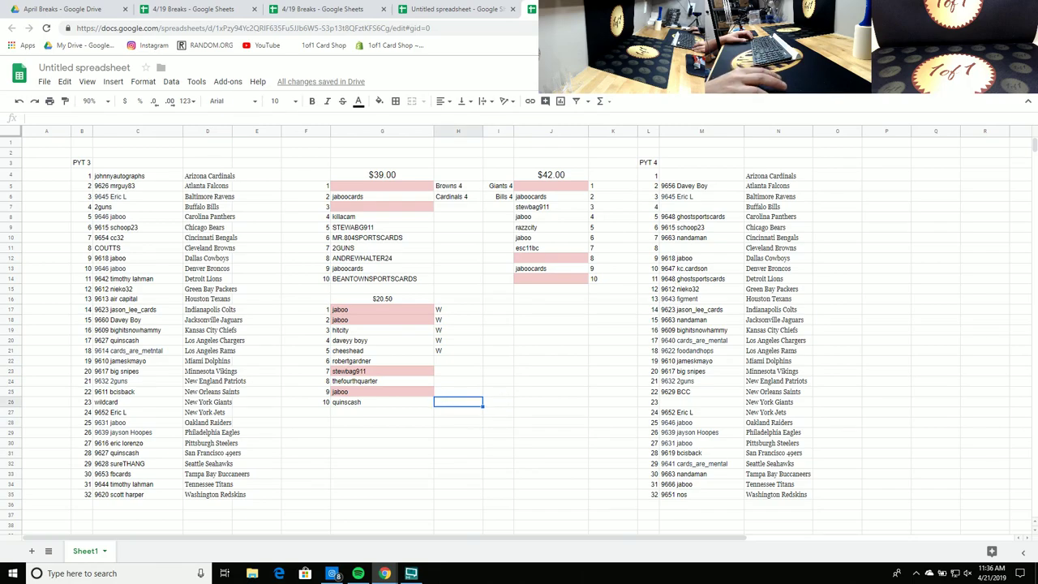
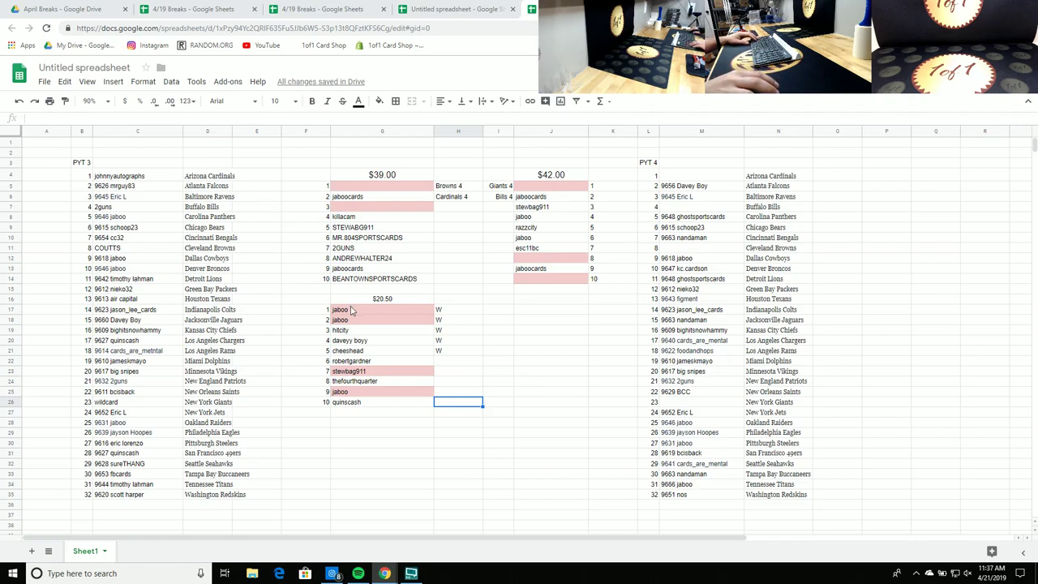
# Step: Remove the pink fill from the jaboo, quinscash and stewbag911 cells in G17:G26
pyautogui.moveTo(353, 310); pyautogui.dragTo(353, 320)
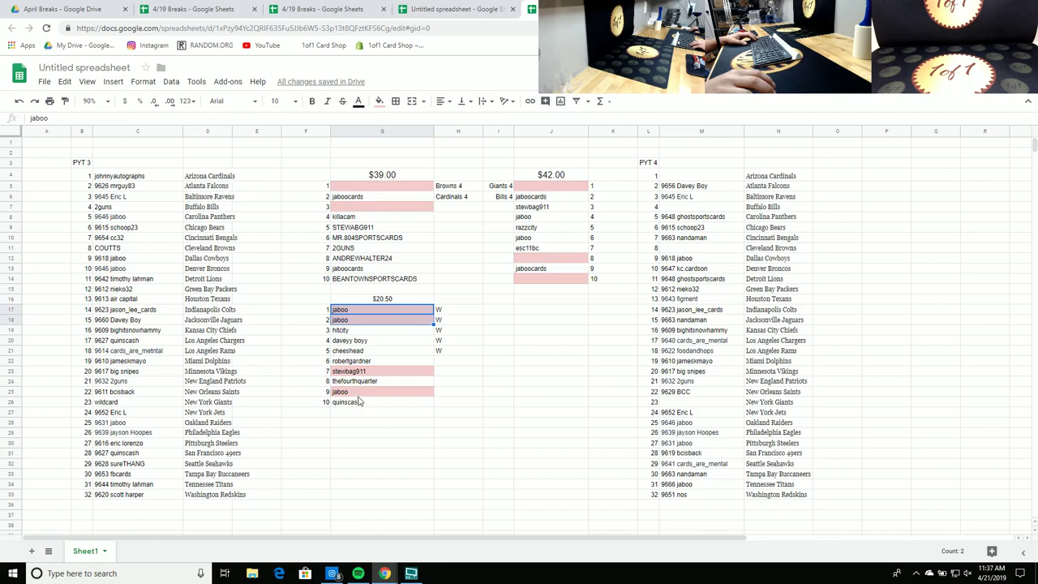
pyautogui.moveTo(357, 394); pyautogui.dragTo(358, 403)
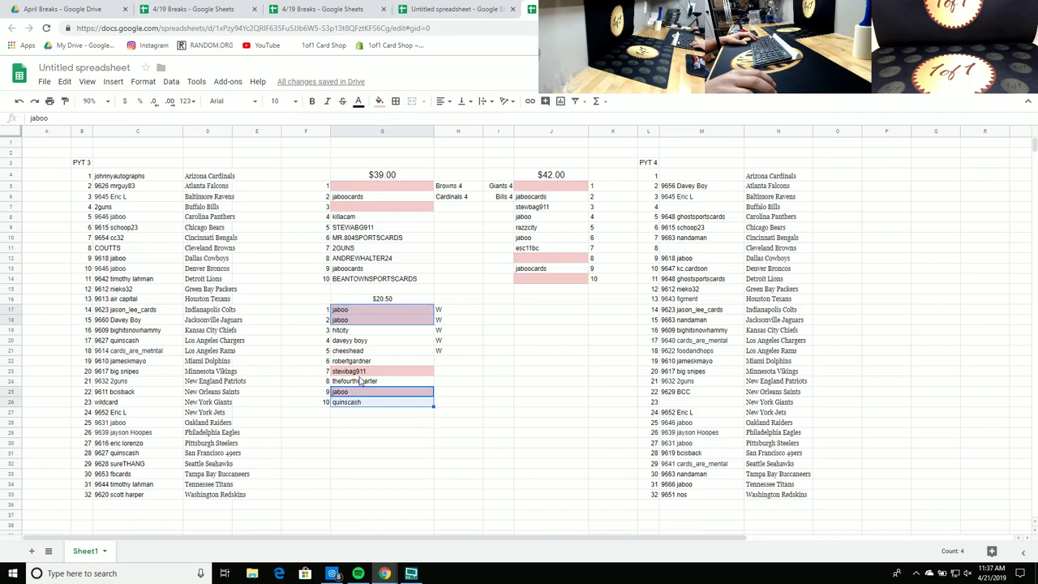
pyautogui.keyDown('ctrl'); pyautogui.click(360, 372); pyautogui.keyUp('ctrl')
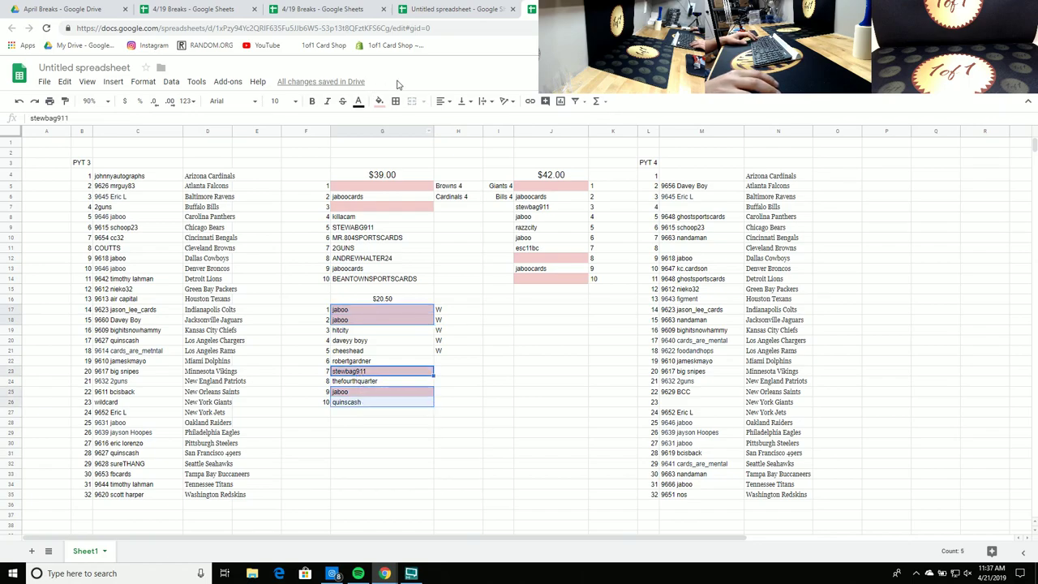
pyautogui.click(379, 101)
pyautogui.click(478, 144)
pyautogui.click(546, 350)
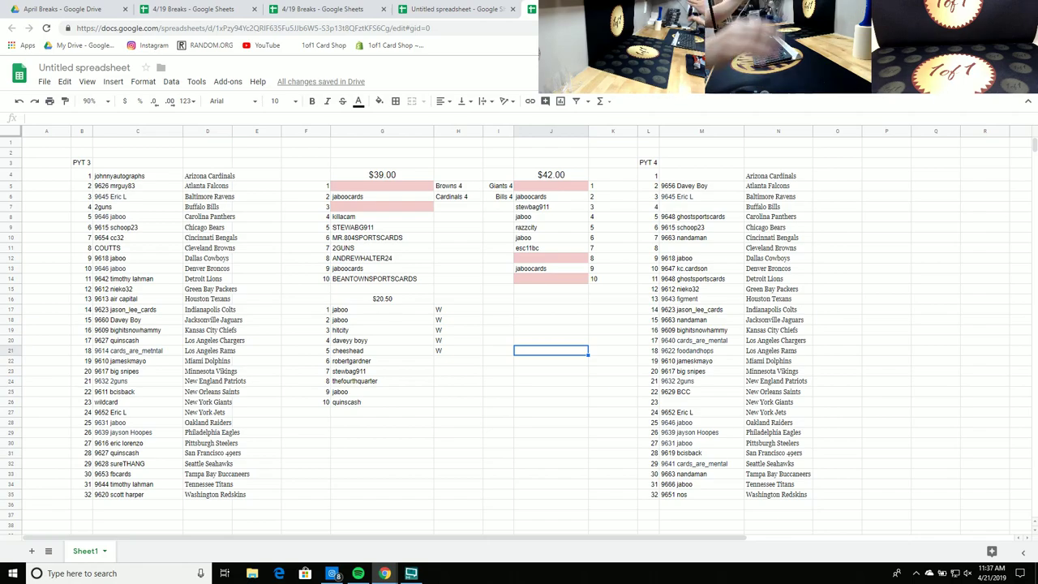
# Step: Copy all ten $20.50 names in G17:G26
pyautogui.moveTo(378, 400); pyautogui.dragTo(368, 308)
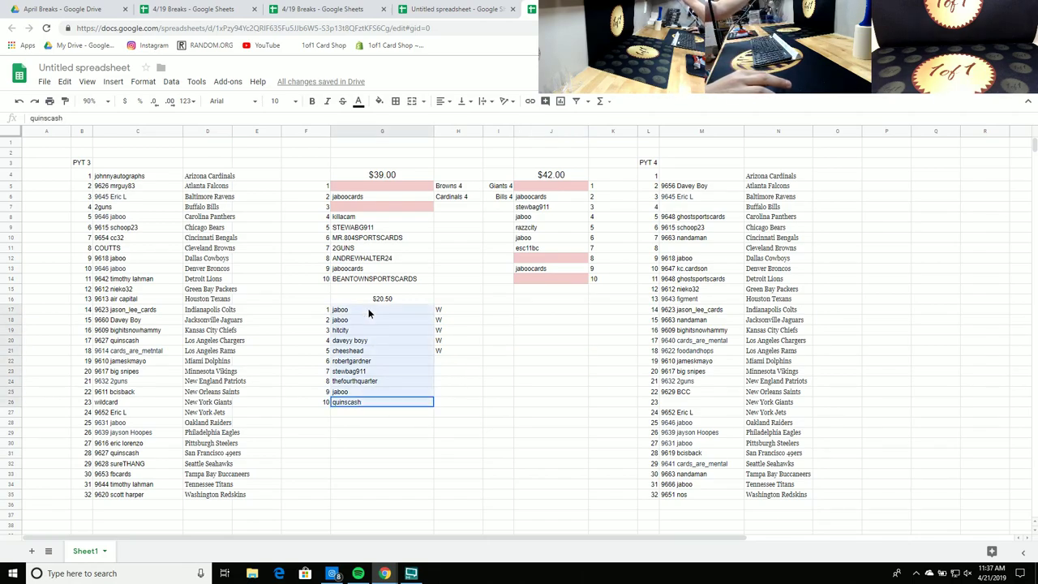
pyautogui.rightClick(368, 308)
pyautogui.click(400, 337)
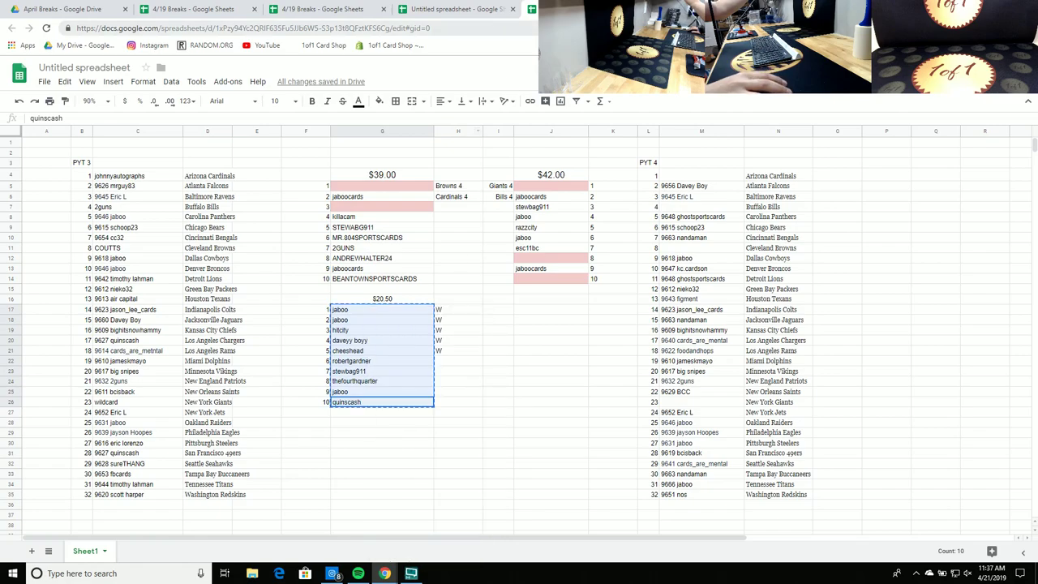
pyautogui.hotkey('ctrl', 'Tab')
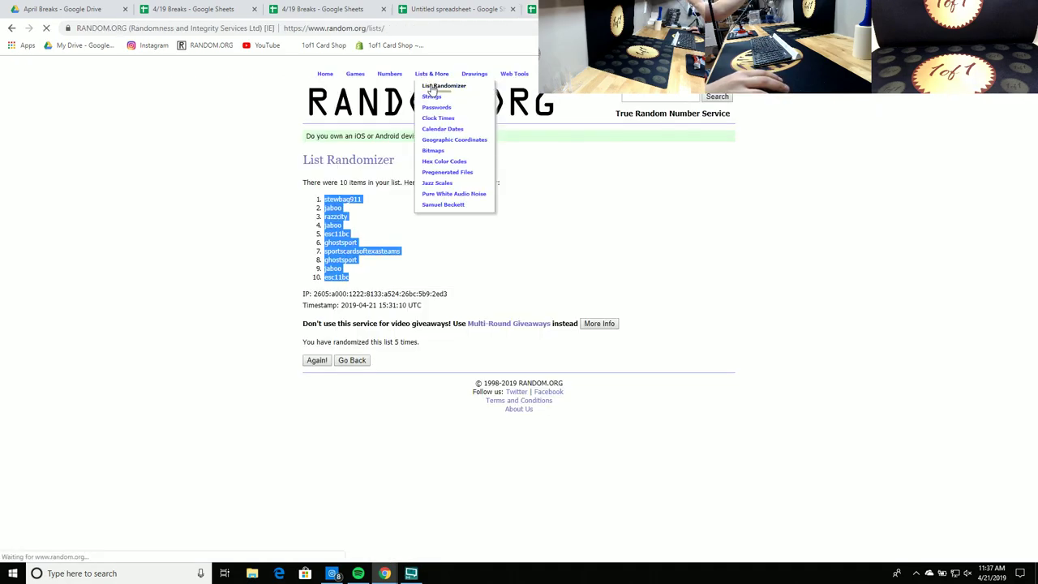
# Step: Paste the ten names into RANDOM.ORG's List Randomizer and shuffle them five times
pyautogui.click(462, 96)
pyautogui.rightClick(353, 325)
pyautogui.click(369, 397)
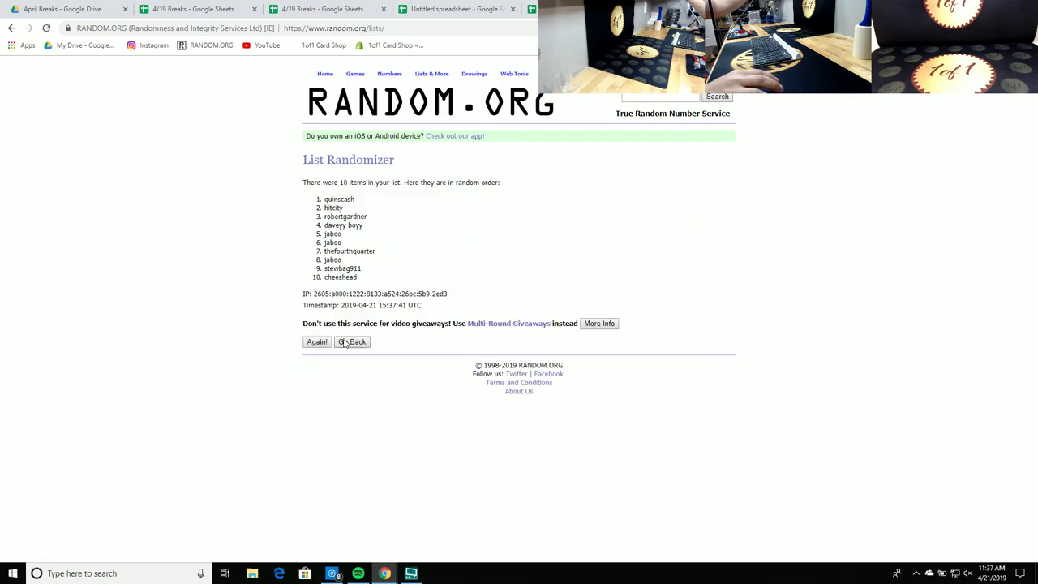
pyautogui.click(318, 343)
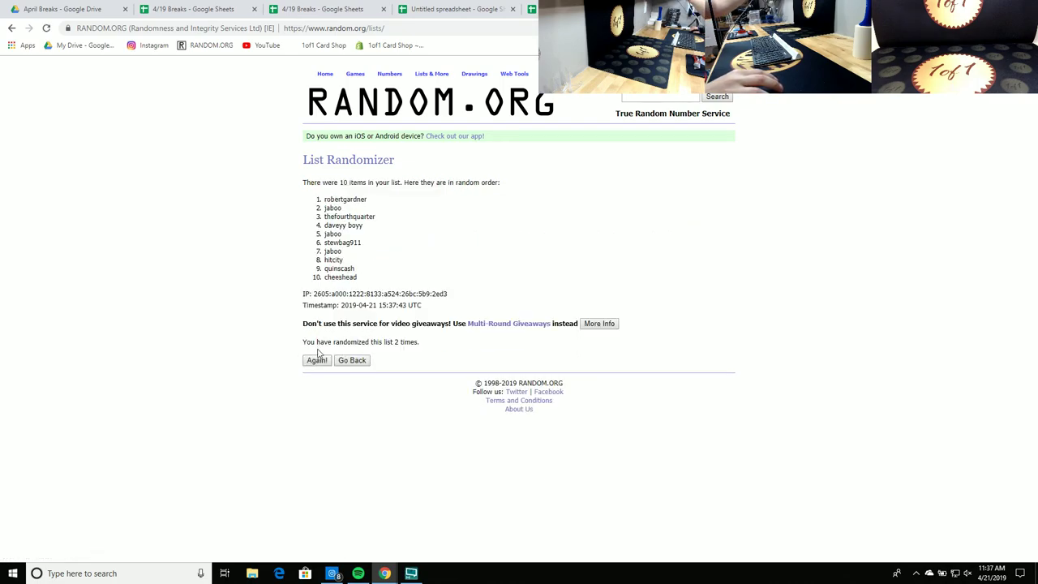
pyautogui.click(318, 362)
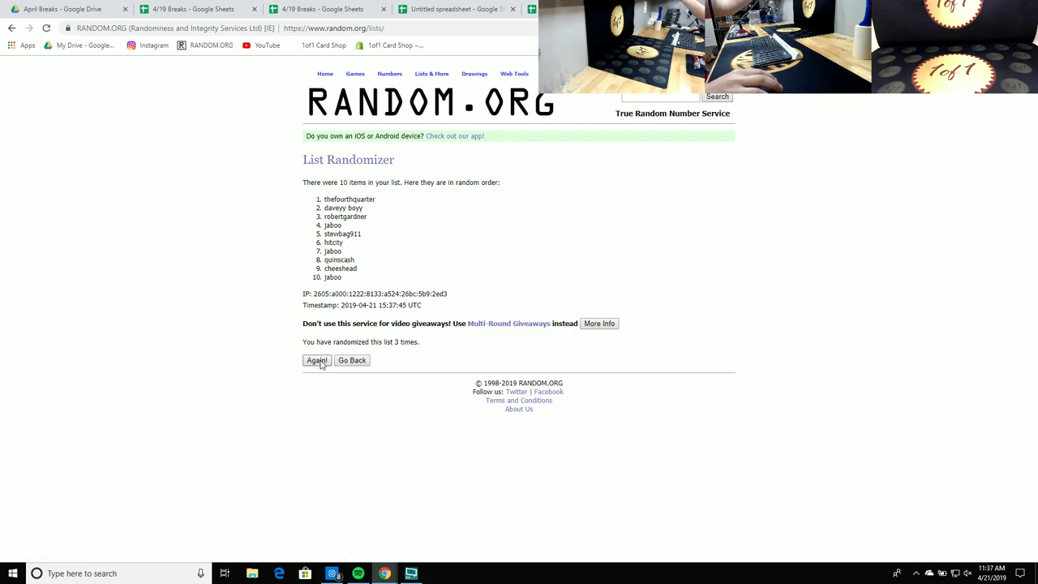
pyautogui.click(319, 361)
pyautogui.click(318, 361)
# Step: Copy the final randomized order of the ten names
pyautogui.moveTo(347, 279); pyautogui.dragTo(323, 198)
pyautogui.rightClick(344, 221)
pyautogui.click(352, 229)
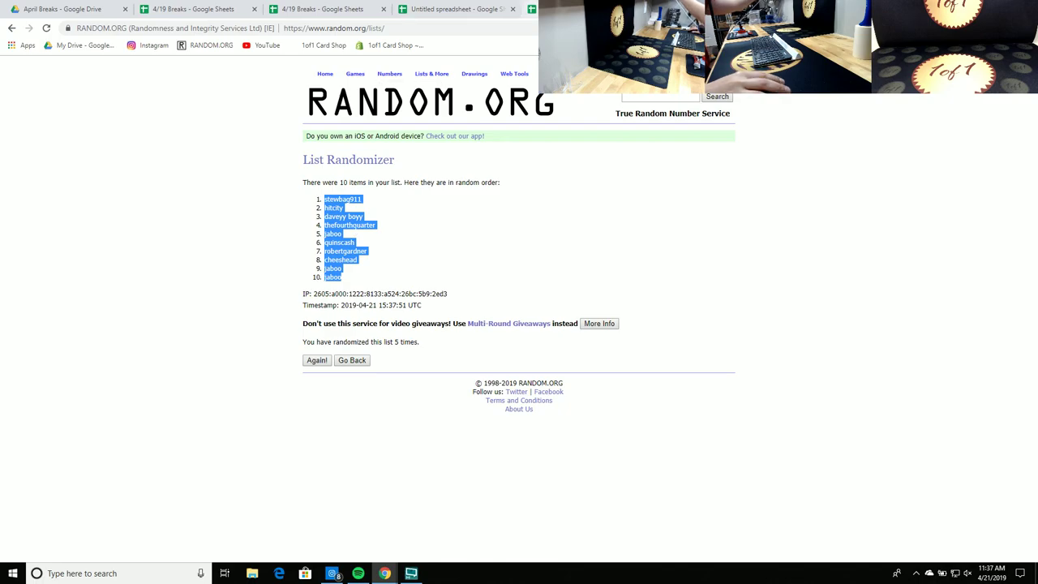
pyautogui.hotkey('ctrl', 'shift', 'Tab')
pyautogui.rightClick(376, 312)
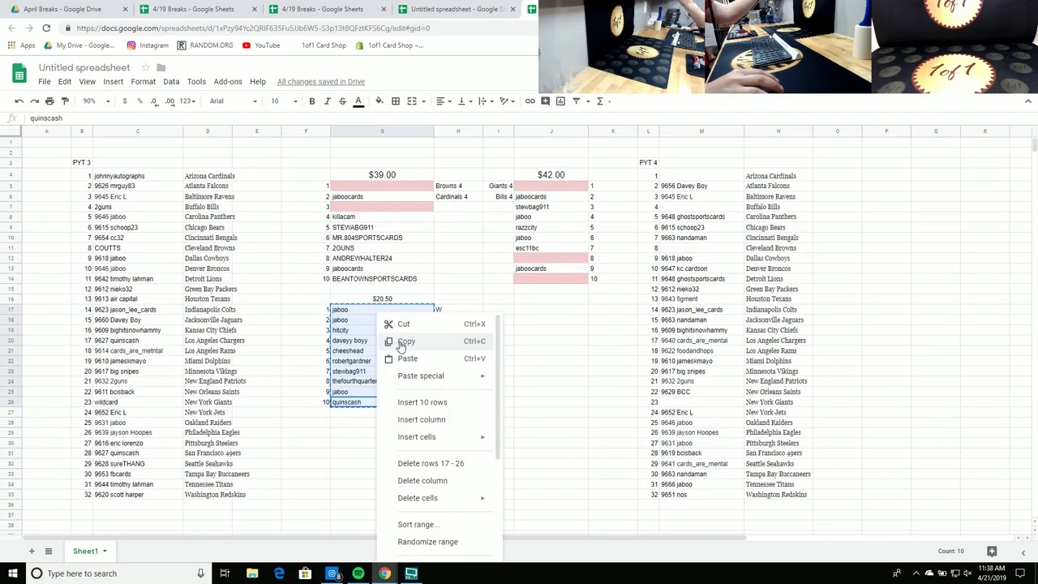
pyautogui.click(421, 362)
pyautogui.click(568, 352)
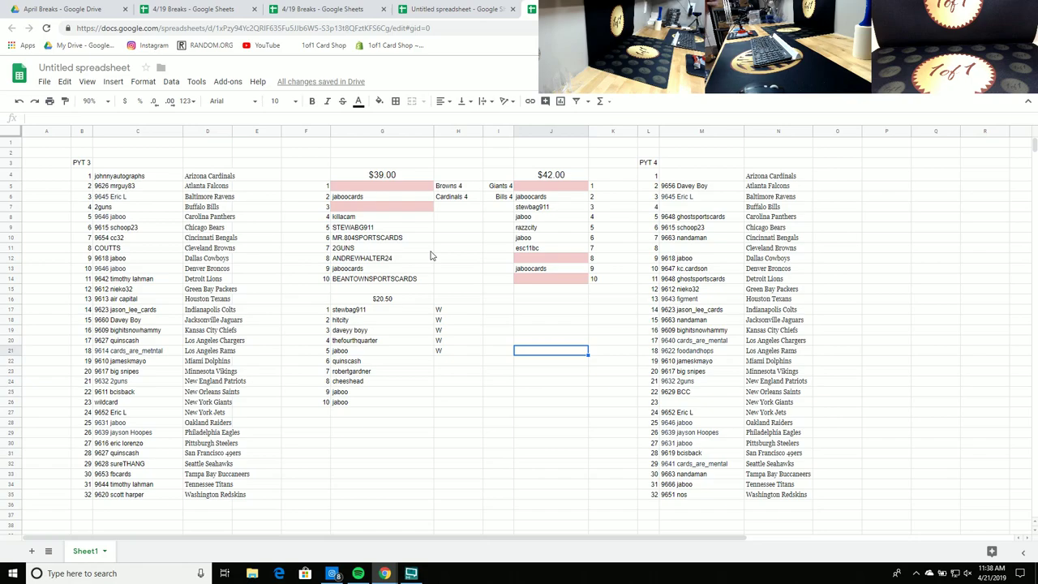
pyautogui.click(373, 312)
pyautogui.press('Down')
pyautogui.press('Down')
pyautogui.press('Down')
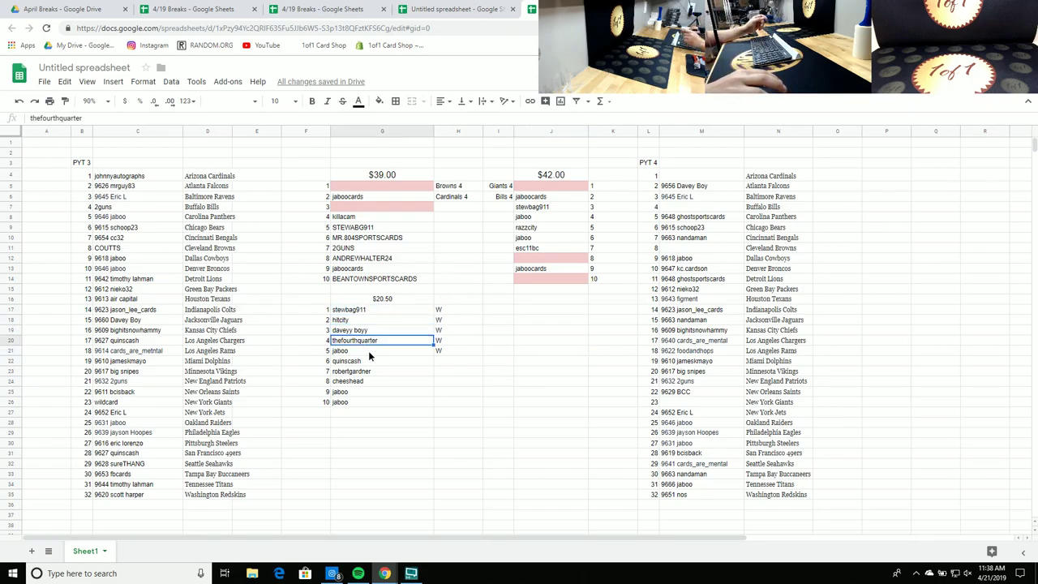
pyautogui.press('Down')
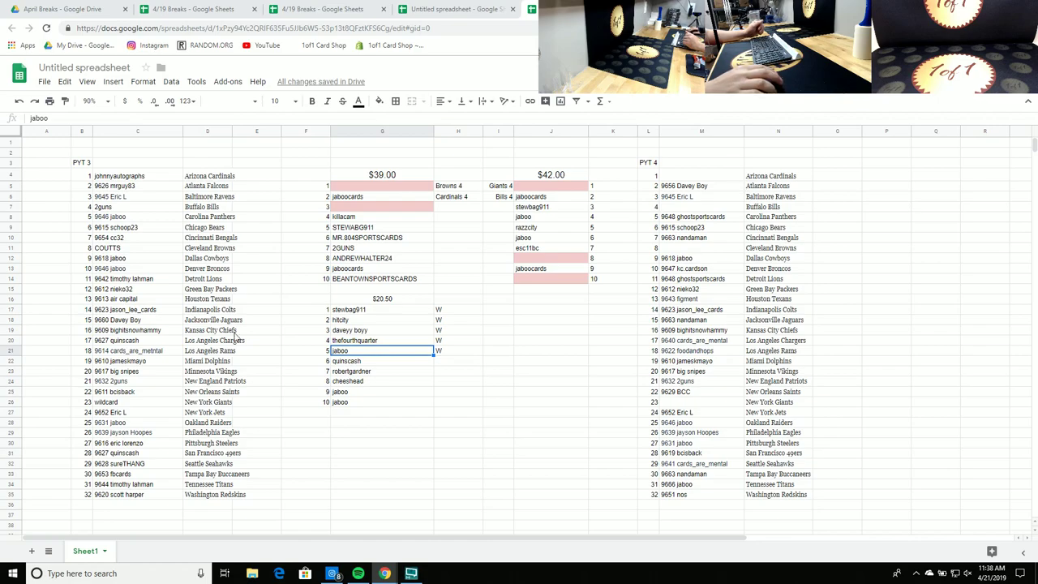
pyautogui.click(347, 333)
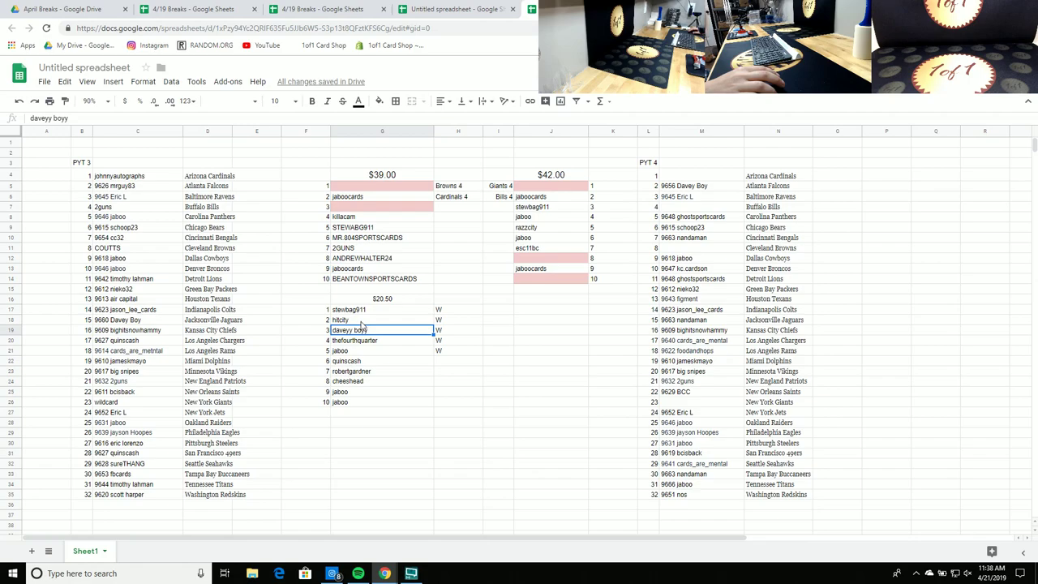
pyautogui.click(375, 311)
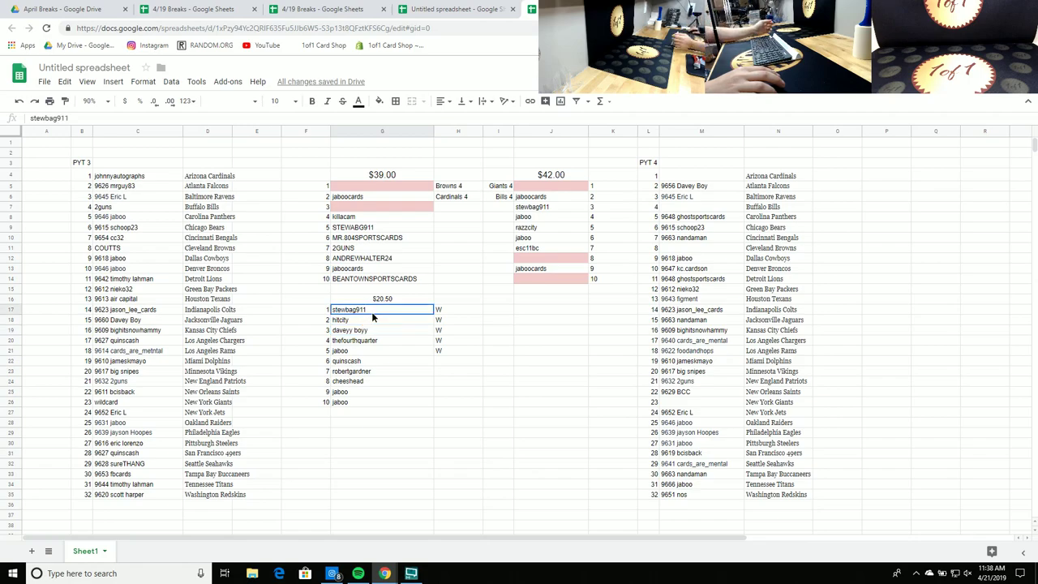
pyautogui.moveTo(381, 311); pyautogui.dragTo(413, 309)
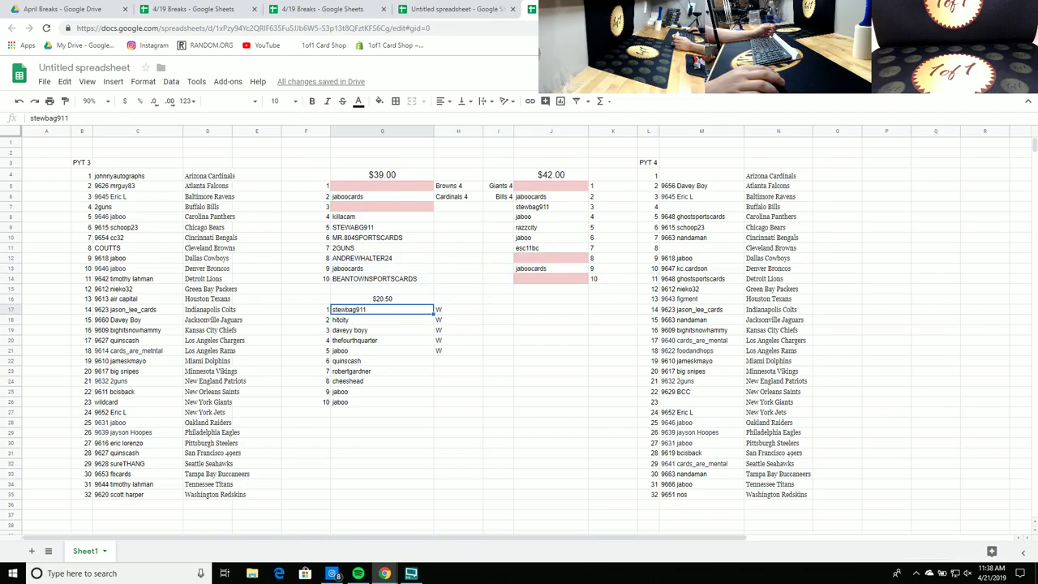
pyautogui.click(412, 309)
pyautogui.moveTo(413, 308); pyautogui.dragTo(547, 258)
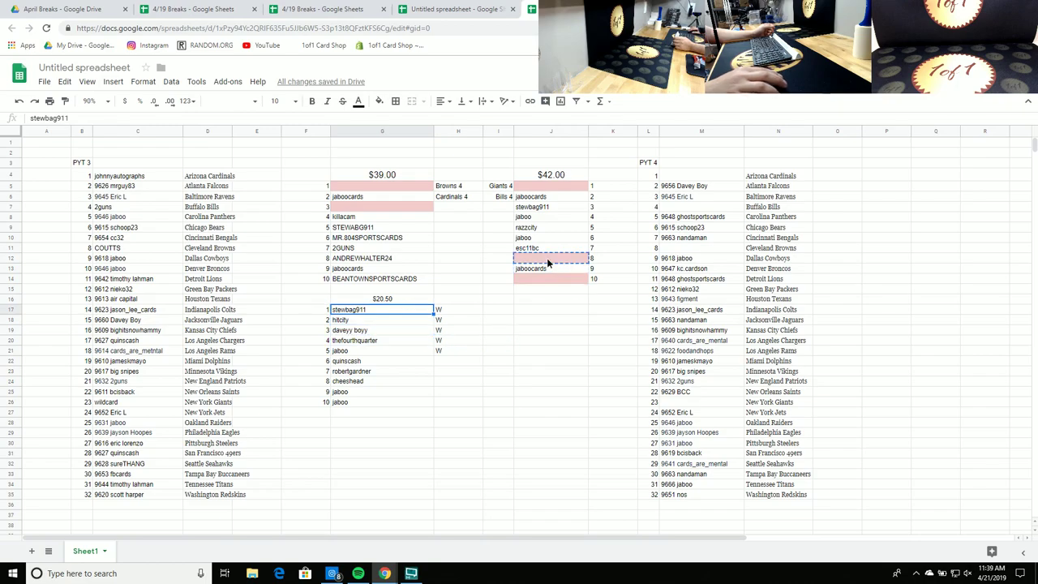
pyautogui.click(507, 319)
pyautogui.click(398, 322)
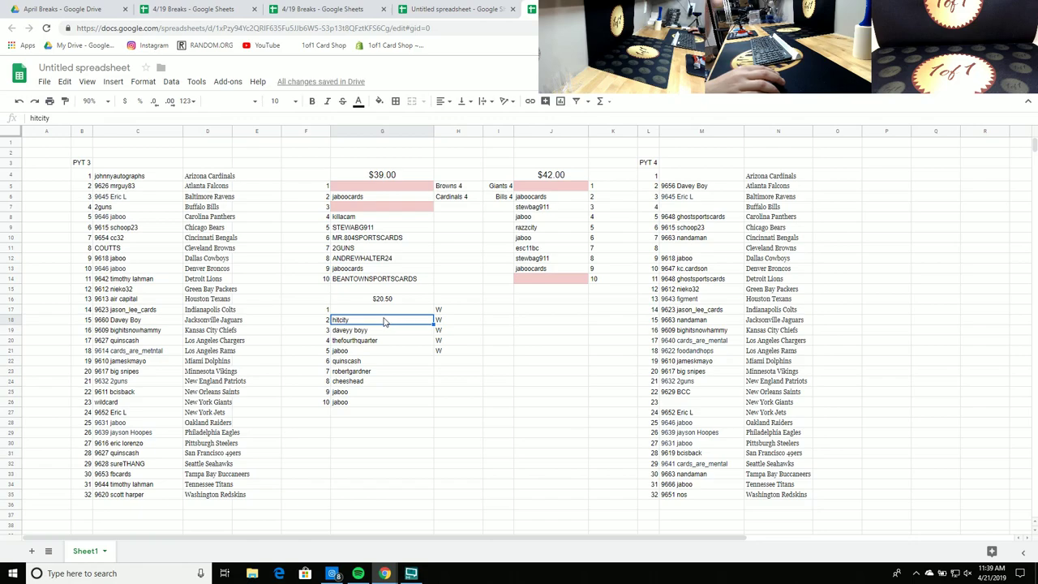
pyautogui.moveTo(394, 324); pyautogui.dragTo(398, 189)
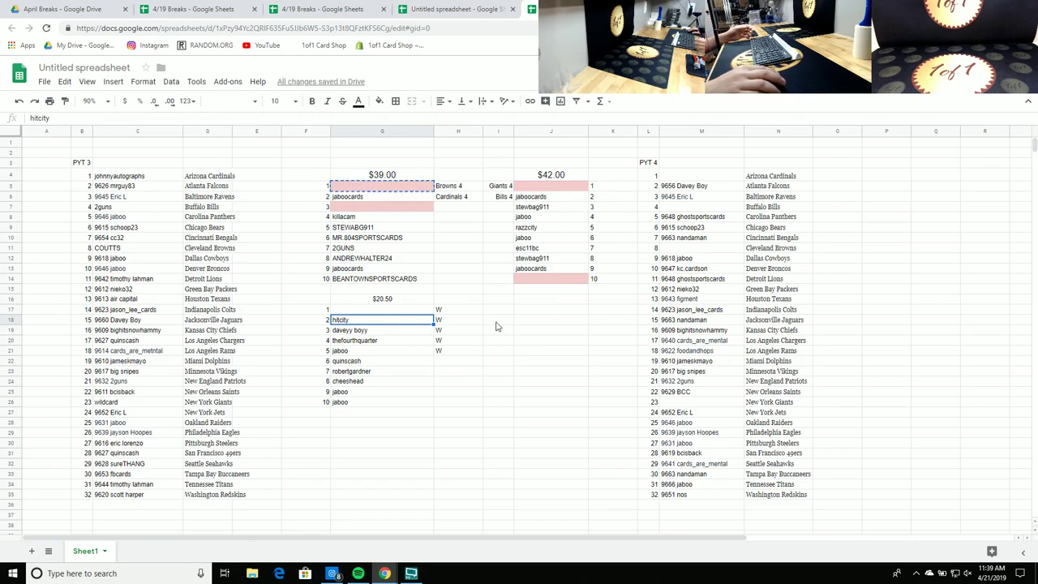
pyautogui.click(551, 361)
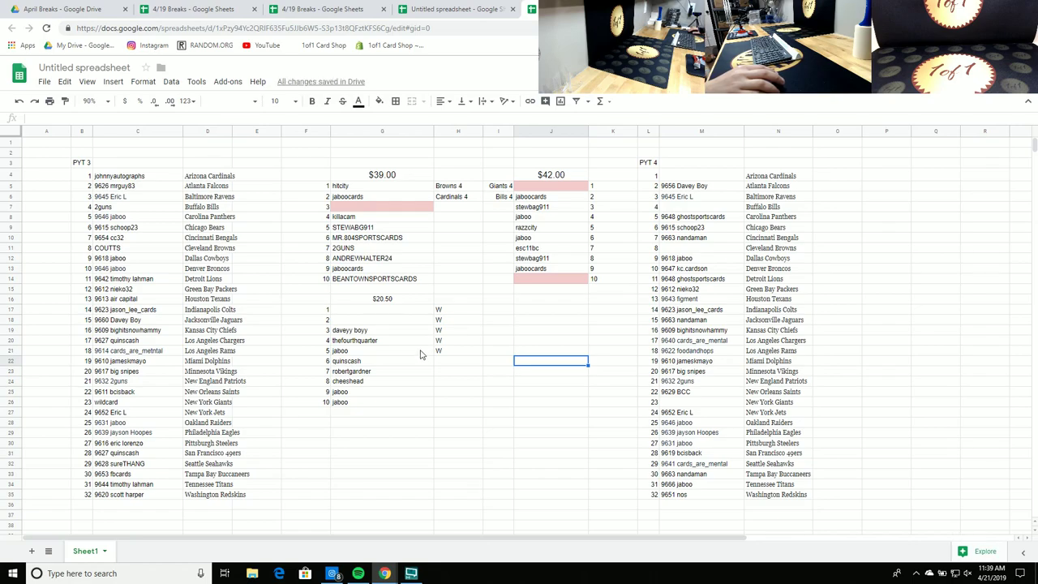
pyautogui.click(382, 333)
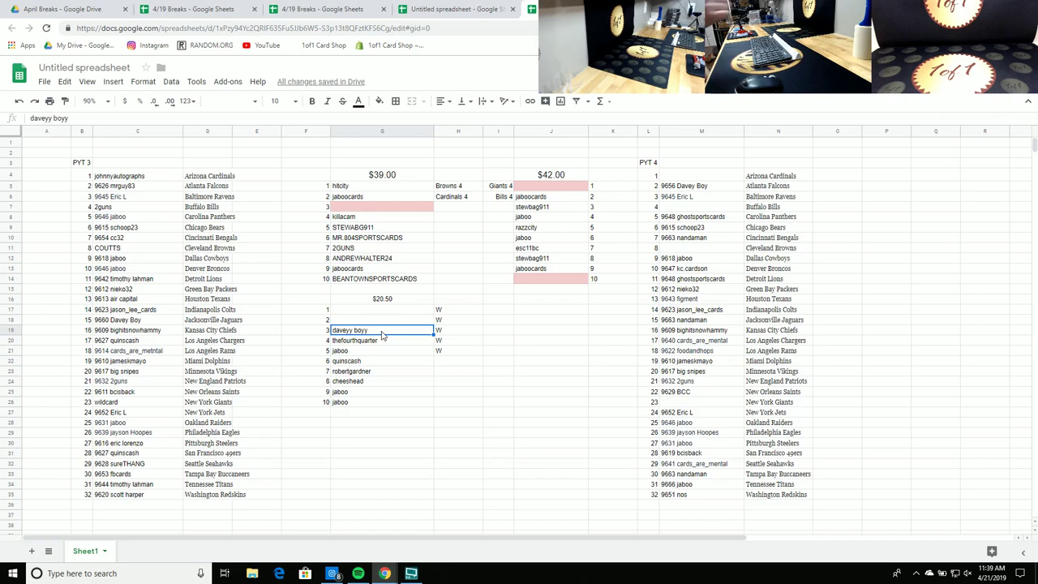
pyautogui.moveTo(398, 329); pyautogui.dragTo(554, 185)
pyautogui.click(389, 343)
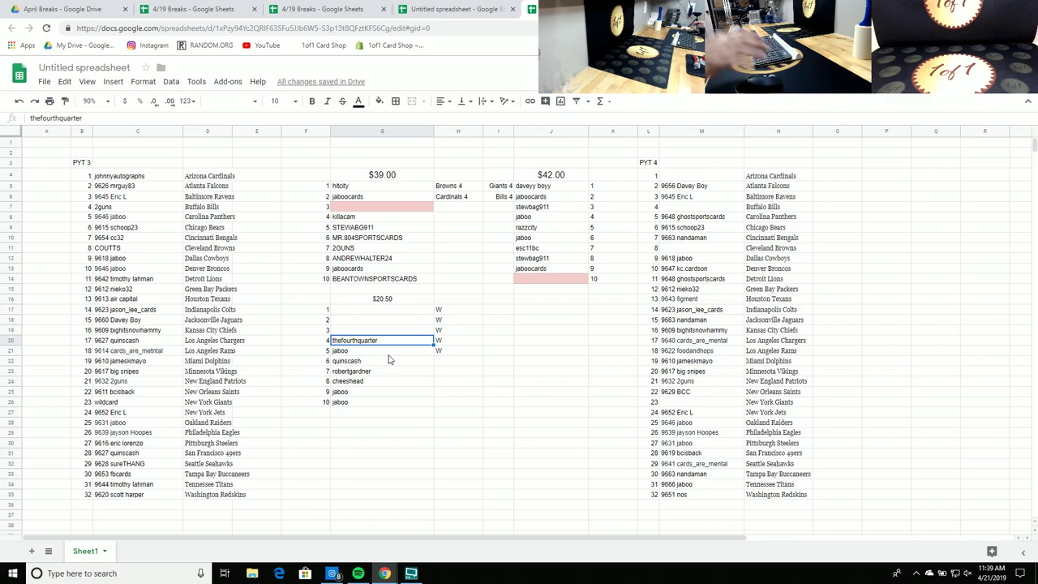
# Step: Move thefourthquarter to G7 and jaboo to J14
pyautogui.click(366, 203)
pyautogui.hotkey('ctrl', 'c')
pyautogui.click(378, 340)
pyautogui.moveTo(376, 318); pyautogui.dragTo(531, 280)
pyautogui.click(361, 350)
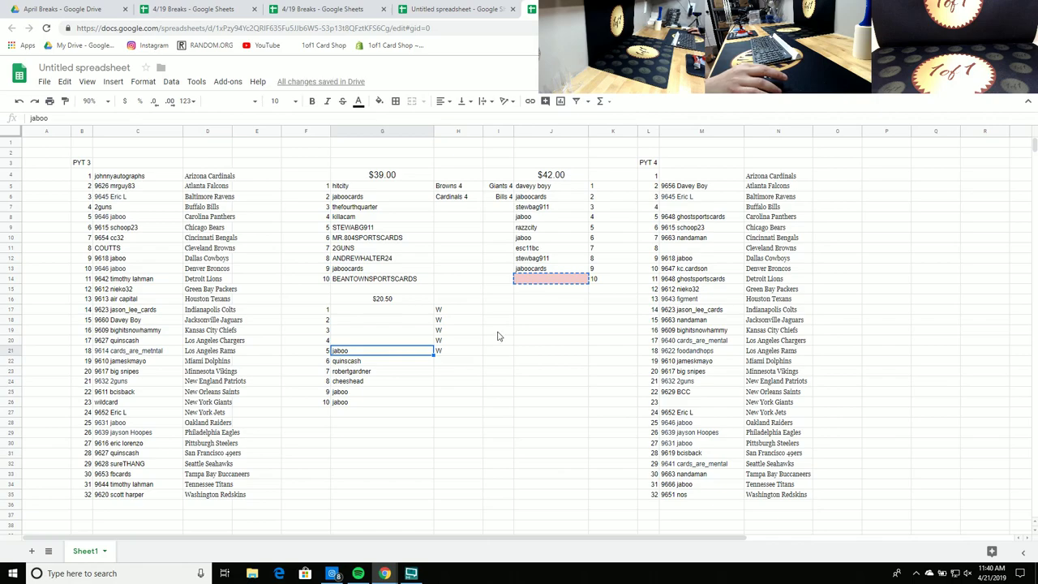
pyautogui.click(497, 332)
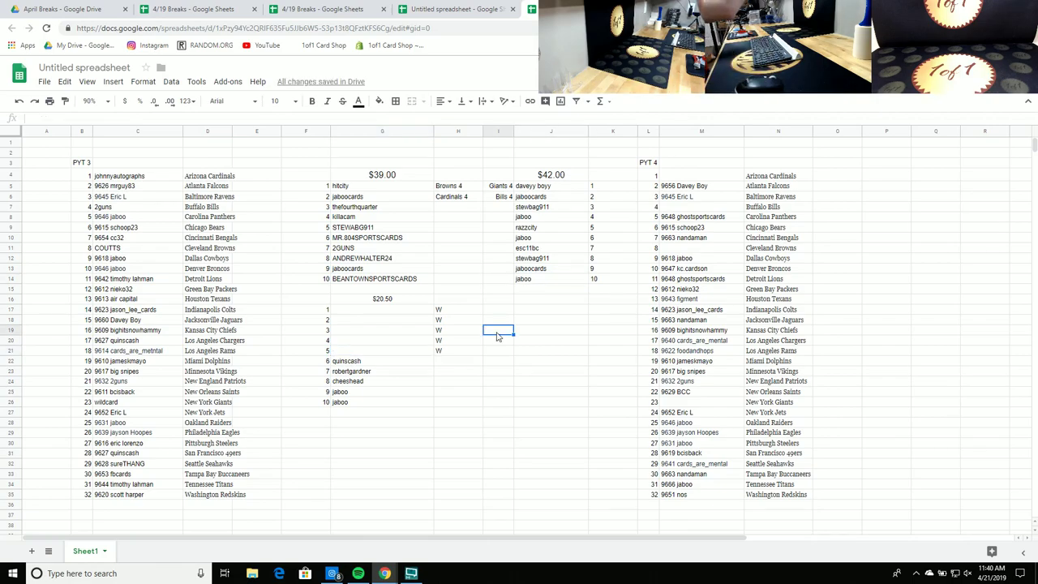
pyautogui.moveTo(394, 280); pyautogui.dragTo(370, 191)
# Step: Copy the ten $39.00 names into a new RANDOM.ORG List Randomizer list
pyautogui.rightClick(371, 190)
pyautogui.click(394, 213)
pyautogui.click(560, 9)
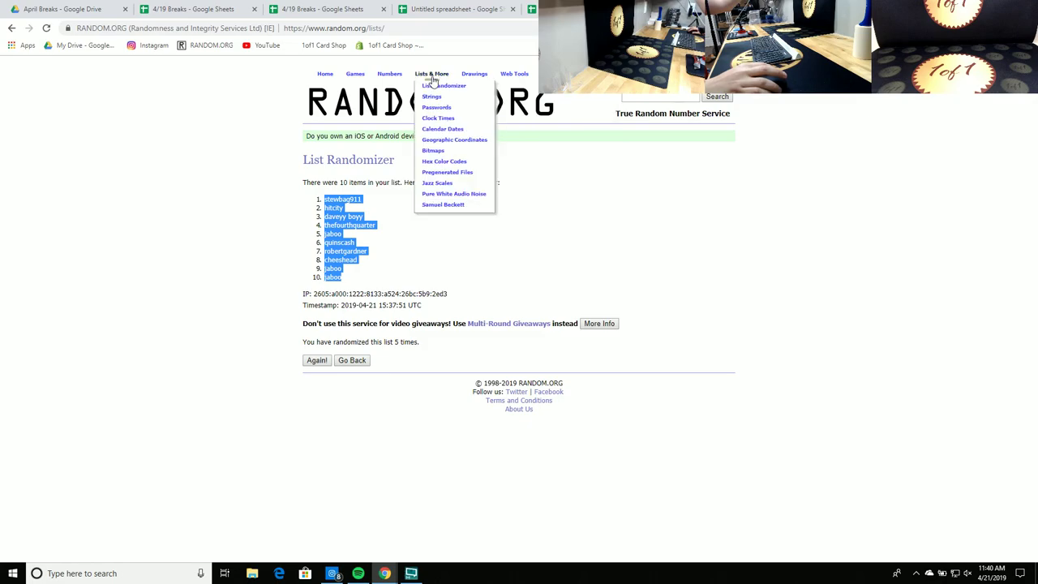
pyautogui.click(429, 91)
pyautogui.rightClick(364, 332)
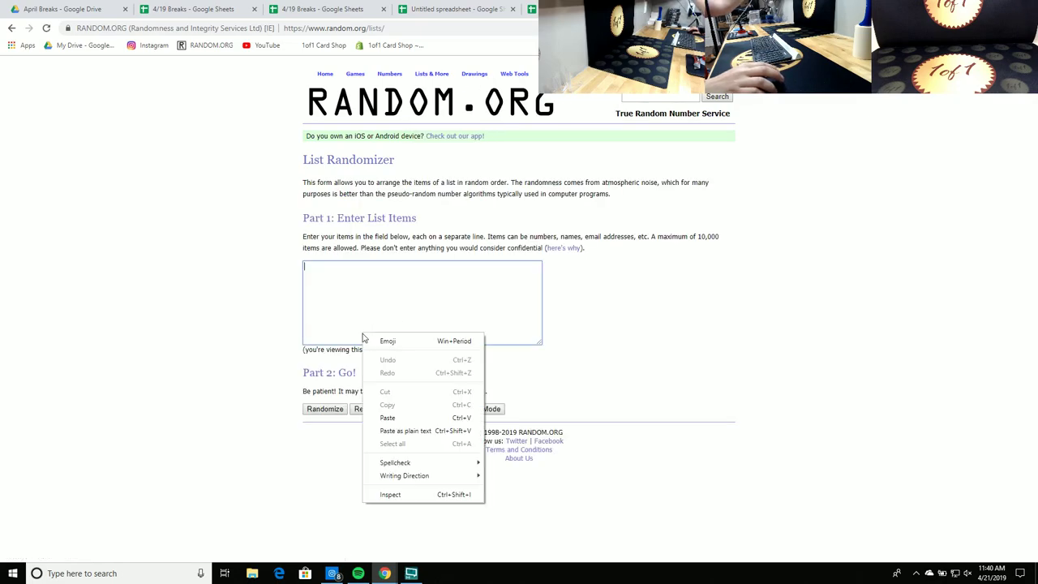
pyautogui.click(382, 418)
# Step: Shuffle the $39.00 names five times and copy the final order
pyautogui.click(323, 410)
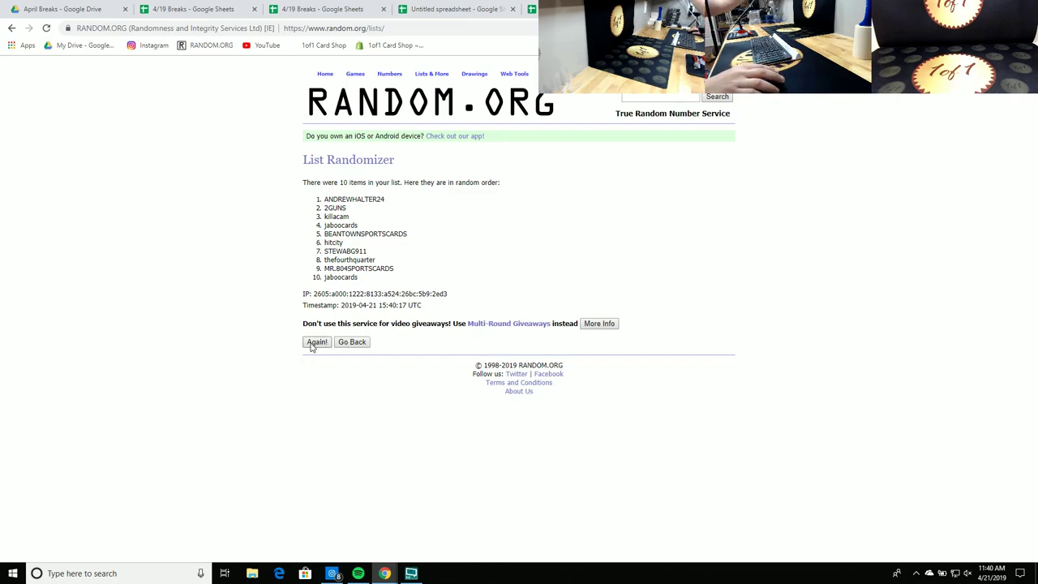
pyautogui.click(316, 343)
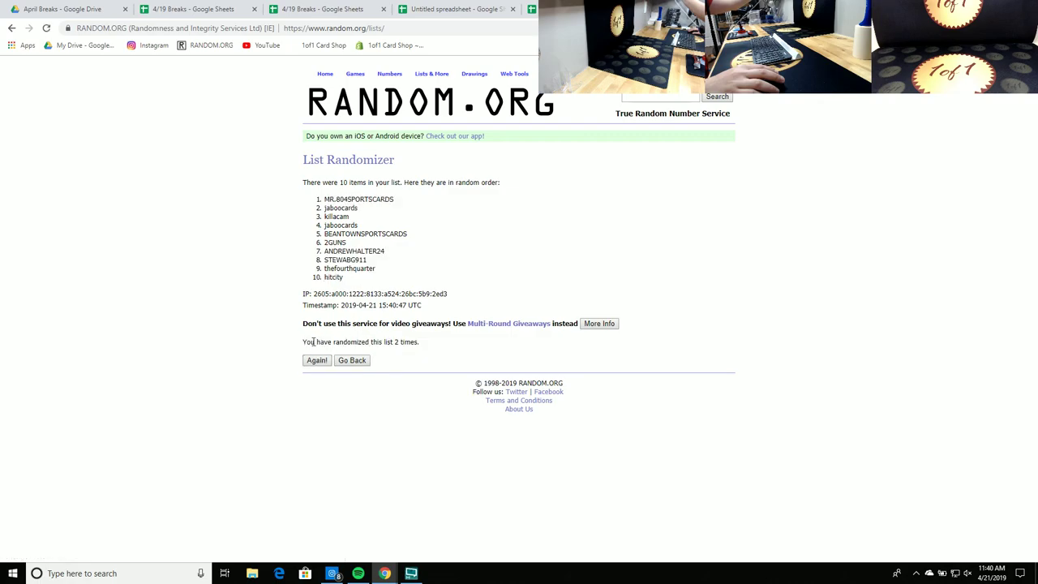
pyautogui.click(318, 361)
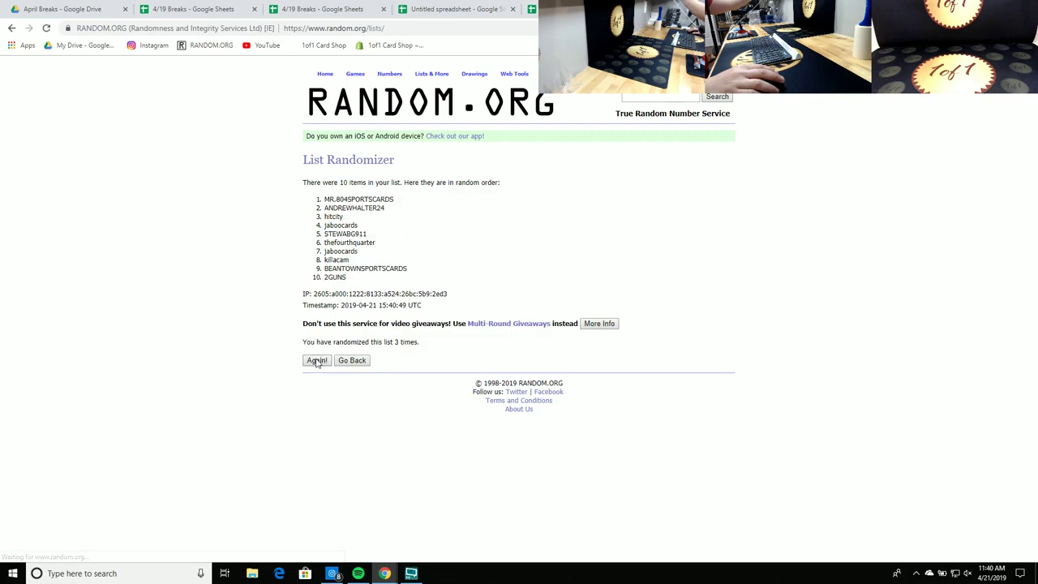
pyautogui.click(317, 362)
pyautogui.click(317, 362)
pyautogui.moveTo(410, 279); pyautogui.dragTo(317, 204)
pyautogui.rightClick(319, 203)
pyautogui.click(345, 215)
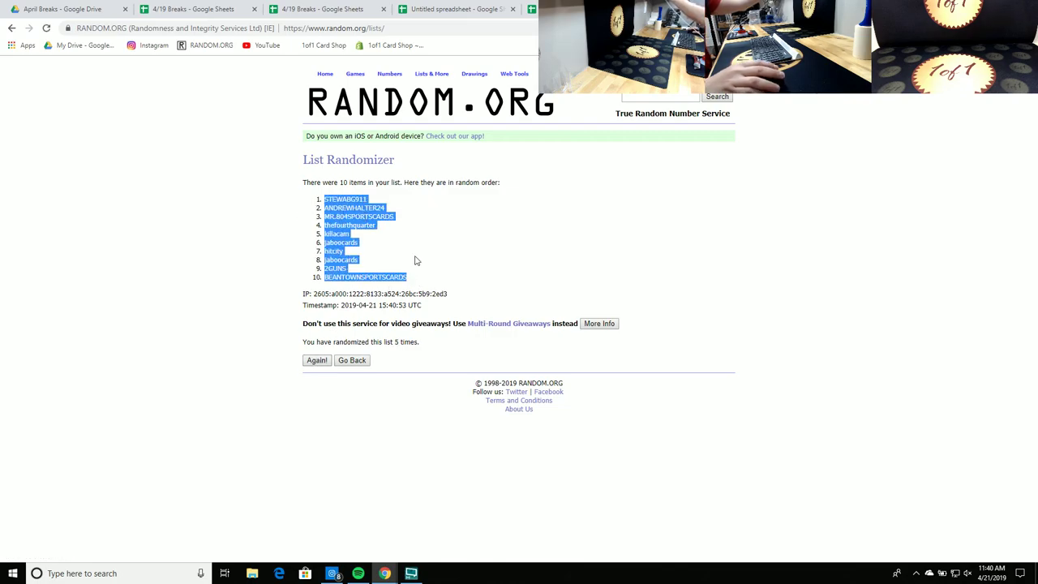
pyautogui.click(467, 10)
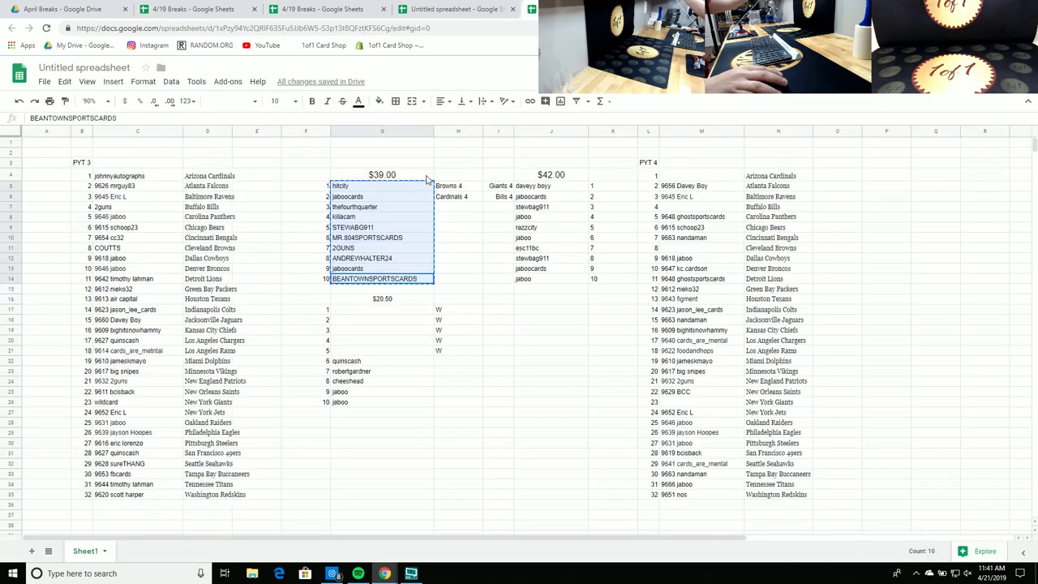
# Step: Paste the shuffled $39.00 names into G5:G14
pyautogui.rightClick(397, 188)
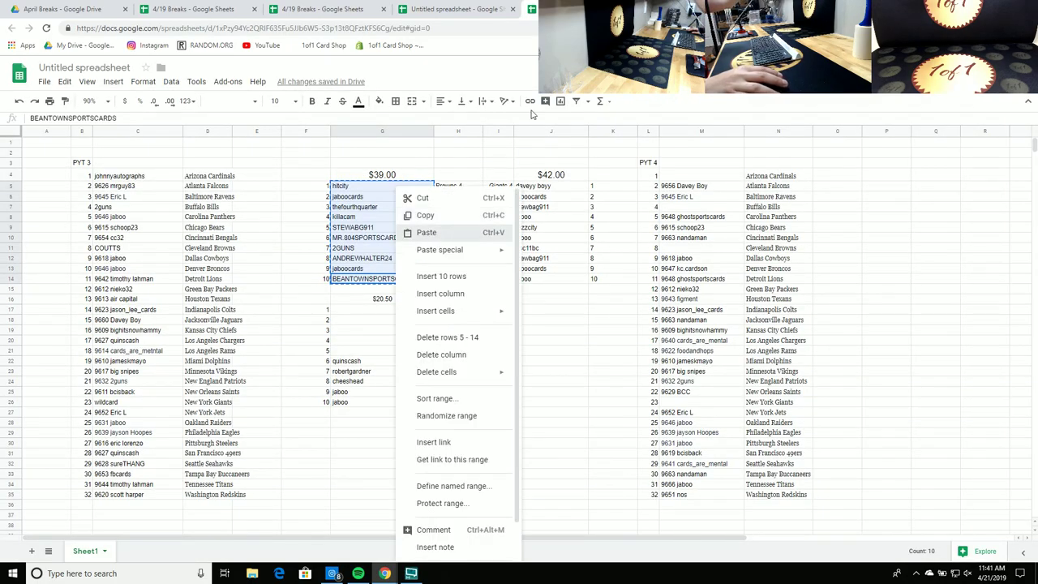
pyautogui.click(424, 232)
pyautogui.hotkey('ctrl', 'Tab')
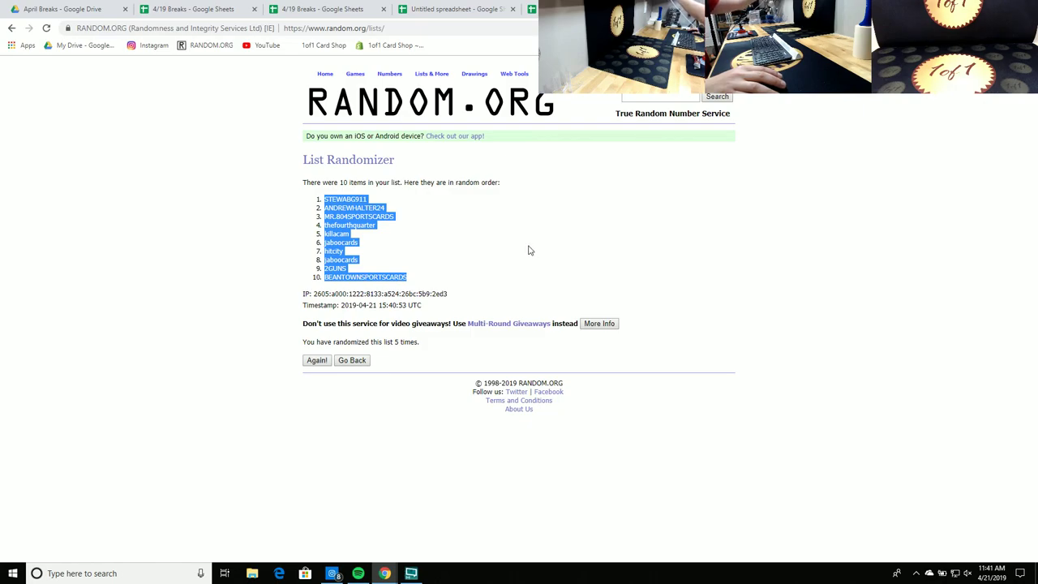
pyautogui.hotkey('ctrl', 'shift', 'Tab')
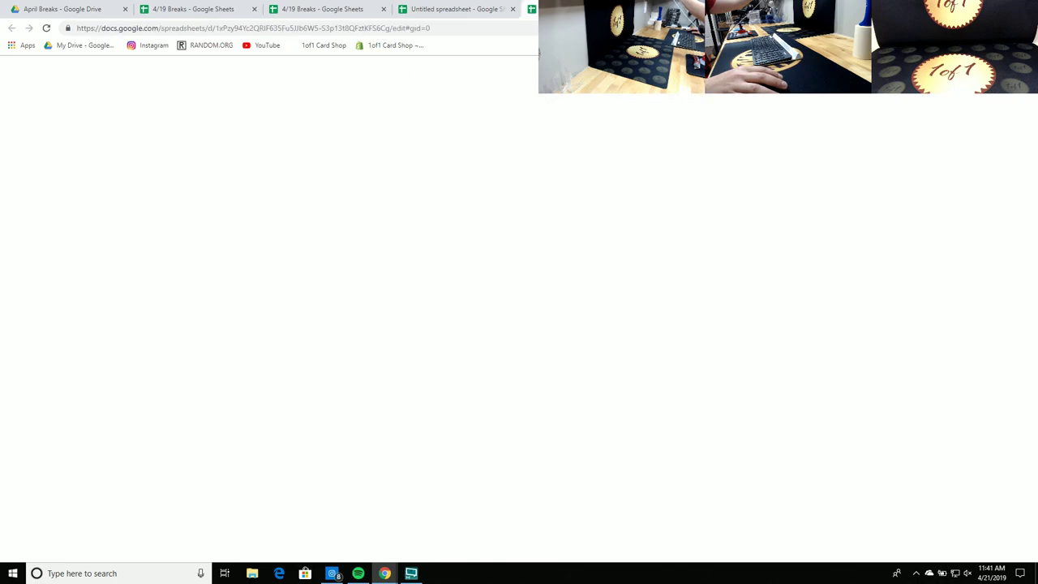
pyautogui.click(374, 189)
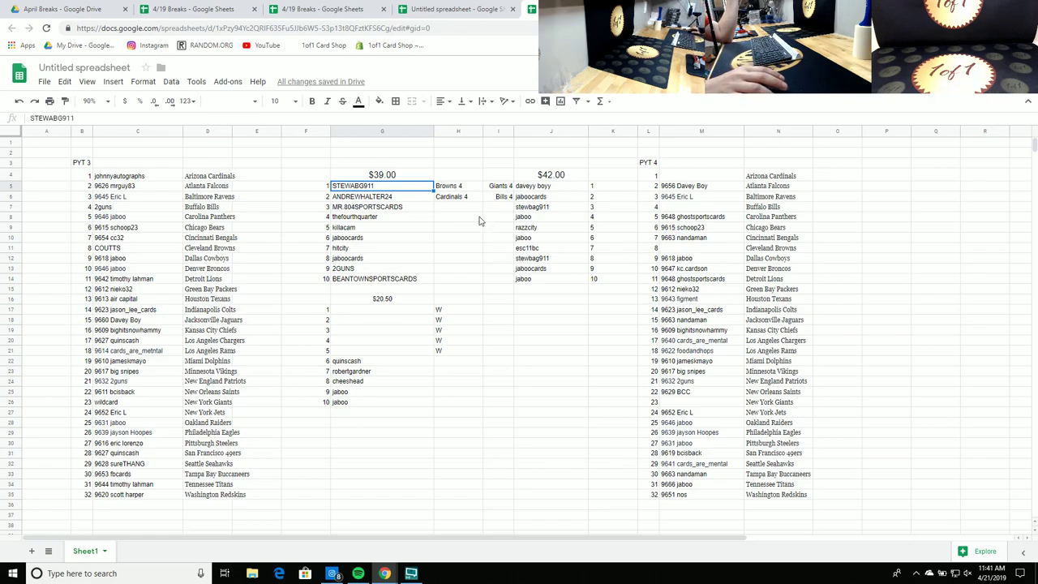
pyautogui.moveTo(397, 317); pyautogui.dragTo(405, 388)
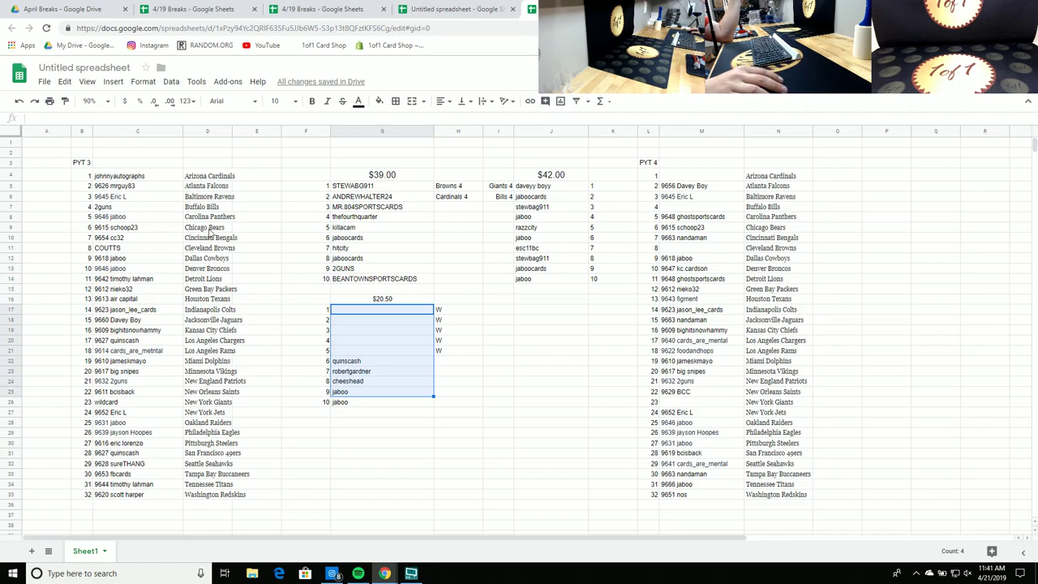
pyautogui.click(357, 187)
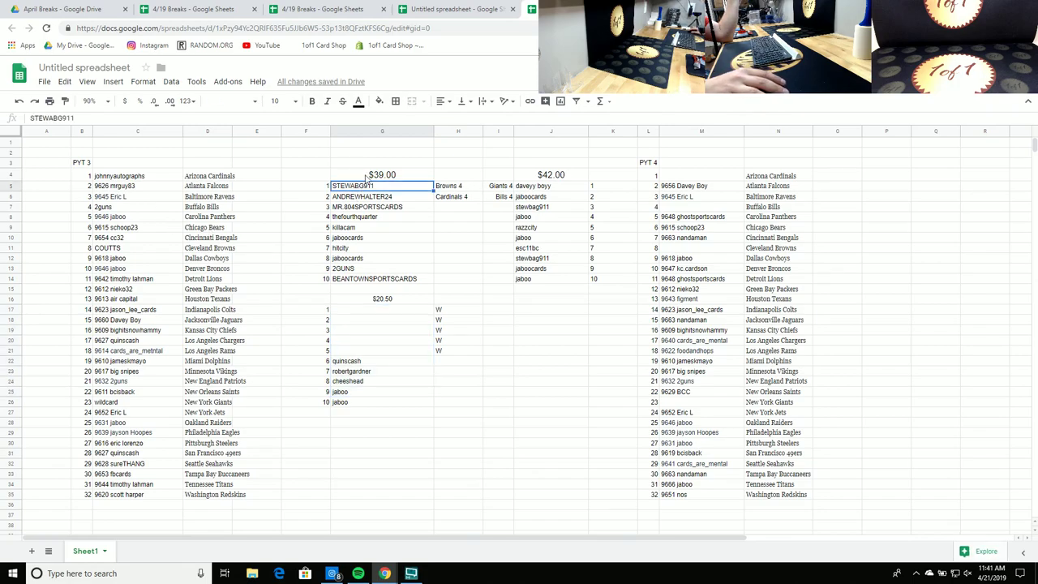
pyautogui.moveTo(357, 191); pyautogui.dragTo(711, 248)
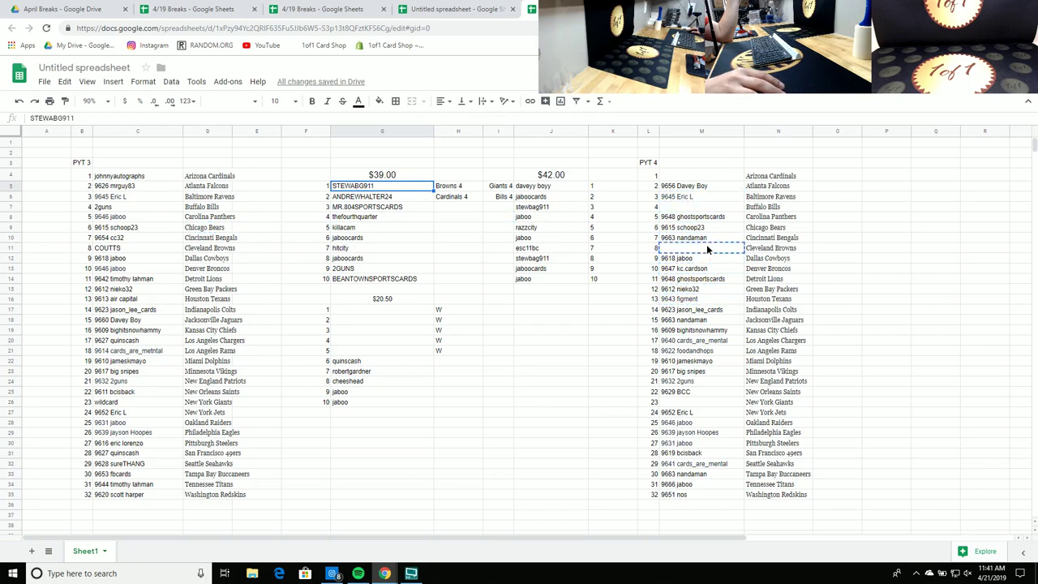
pyautogui.click(357, 196)
pyautogui.moveTo(357, 197); pyautogui.dragTo(720, 177)
pyautogui.click(501, 268)
# Step: Copy the ten $42.00 names in J5:J14
pyautogui.moveTo(539, 280); pyautogui.dragTo(549, 190)
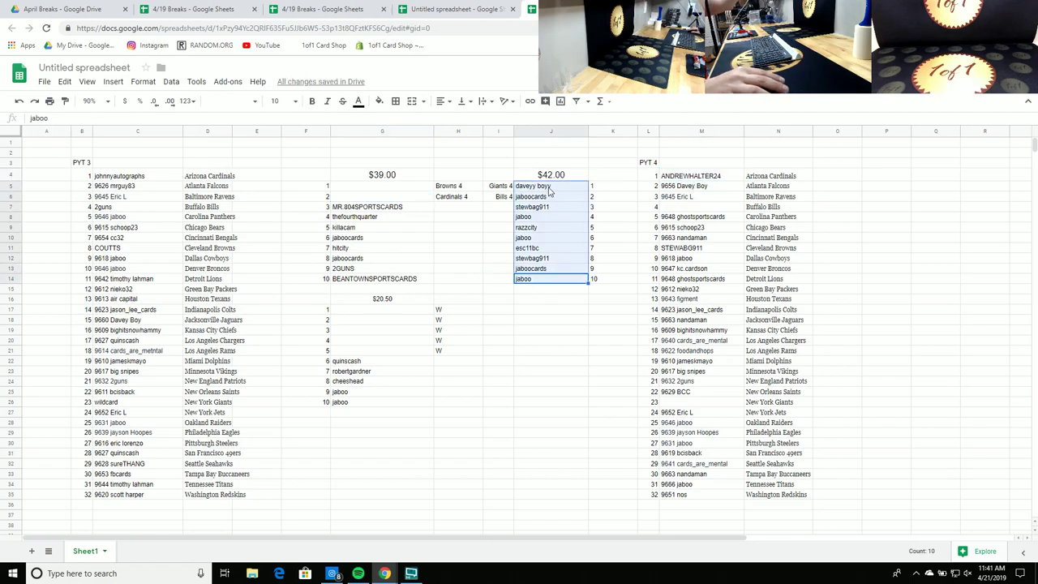
pyautogui.rightClick(549, 188)
pyautogui.click(572, 213)
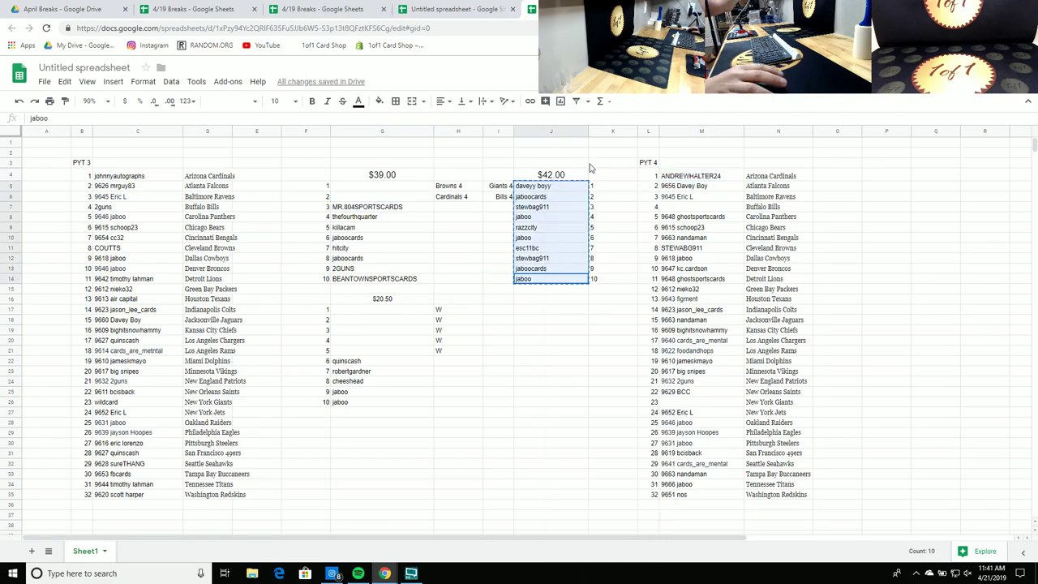
pyautogui.click(617, 9)
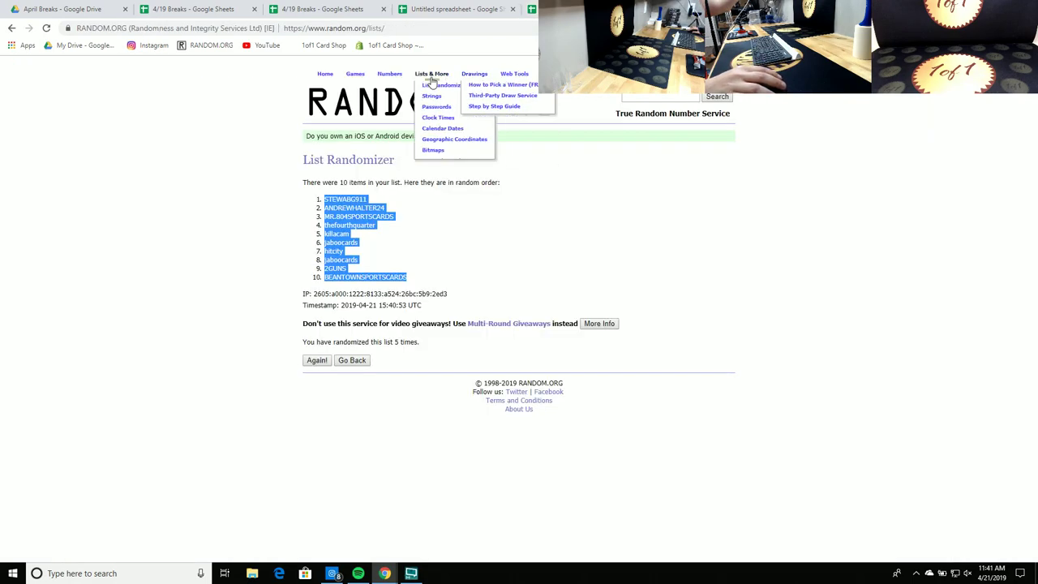
# Step: Paste the $42.00 names into a new List Randomizer list and shuffle them five times
pyautogui.click(434, 86)
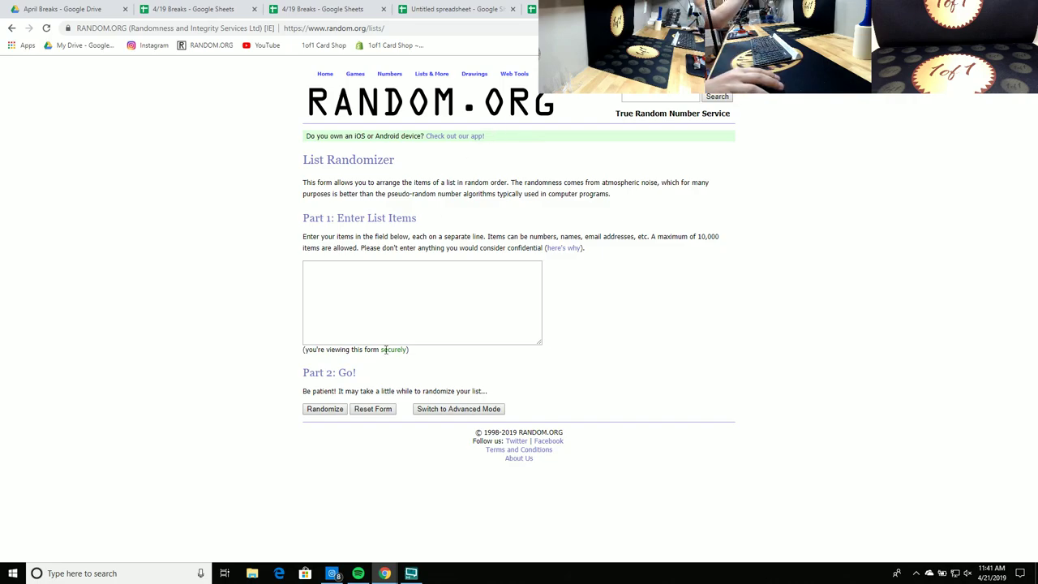
pyautogui.rightClick(377, 297)
pyautogui.click(400, 376)
pyautogui.click(331, 410)
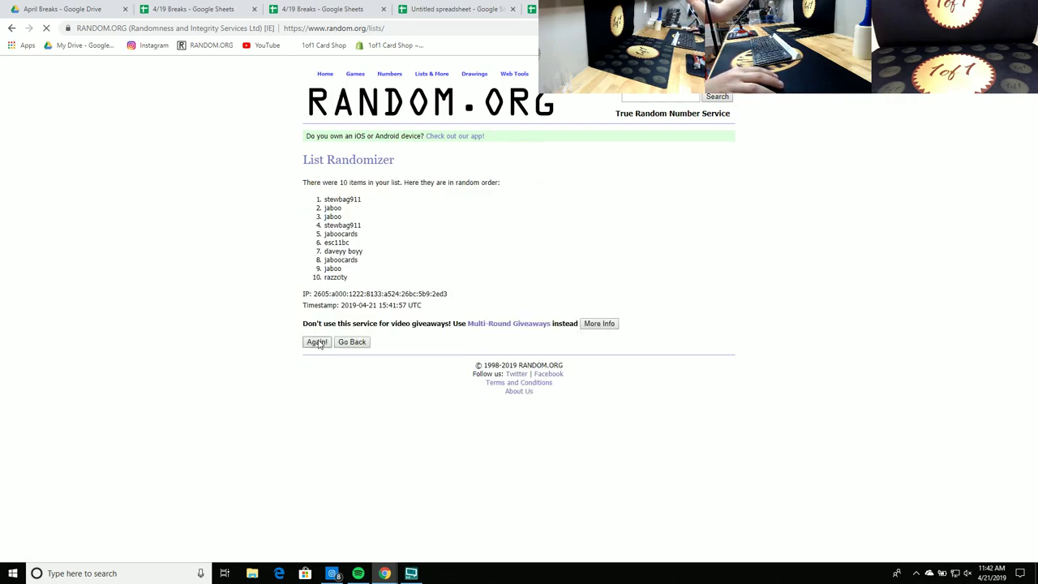
pyautogui.click(317, 341)
pyautogui.click(311, 365)
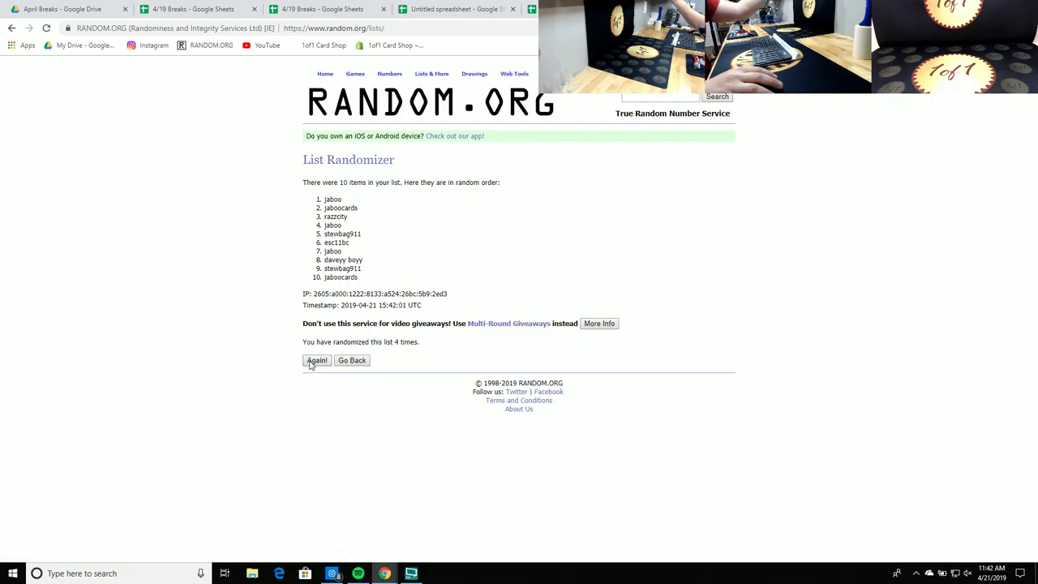
pyautogui.click(311, 364)
pyautogui.moveTo(354, 278); pyautogui.dragTo(323, 198)
pyautogui.rightClick(352, 213)
pyautogui.click(354, 212)
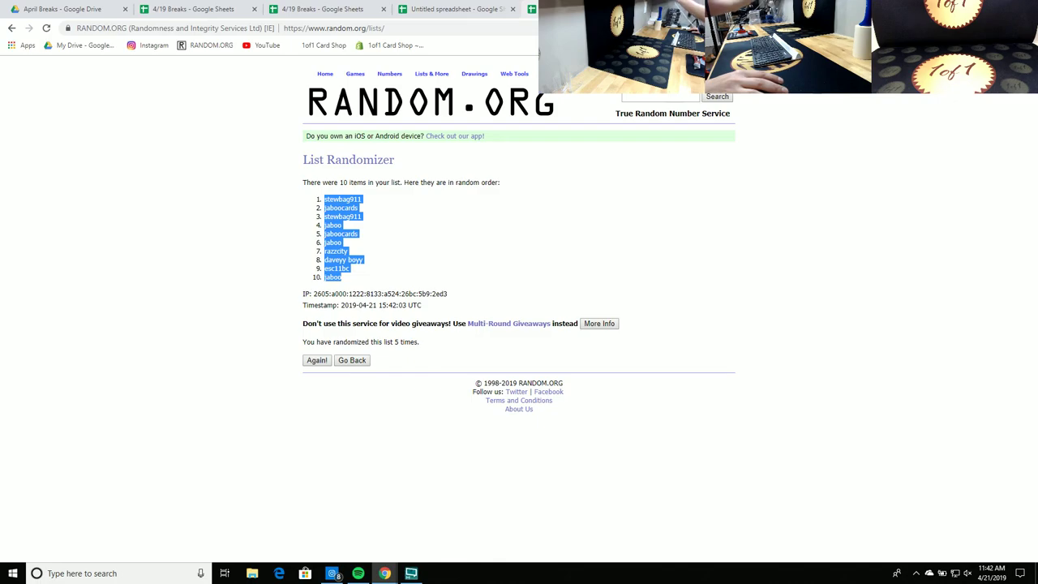
pyautogui.rightClick(330, 201)
pyautogui.click(348, 207)
pyautogui.click(454, 9)
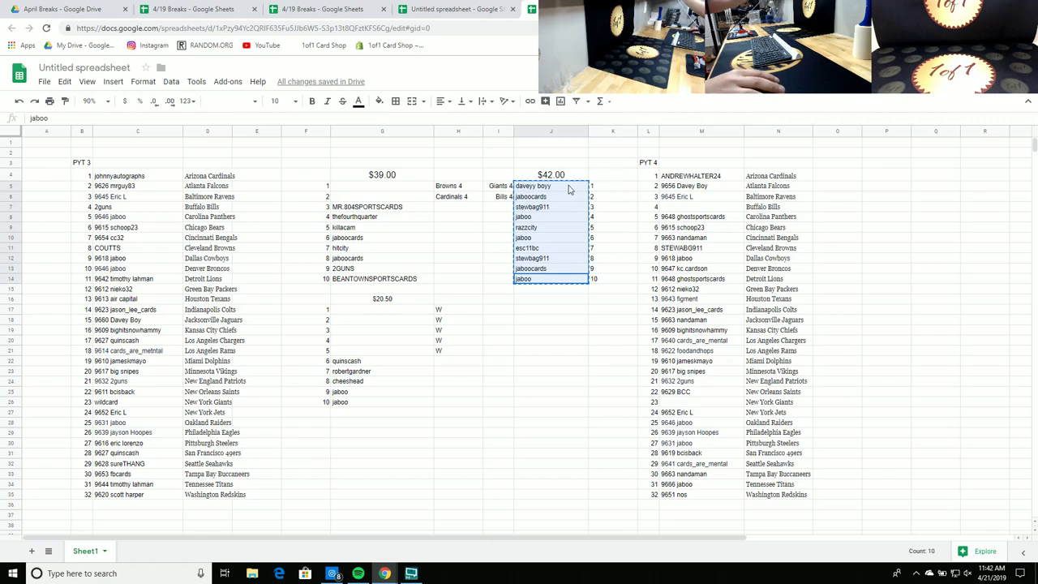
pyautogui.rightClick(601, 201)
pyautogui.click(598, 232)
pyautogui.click(557, 188)
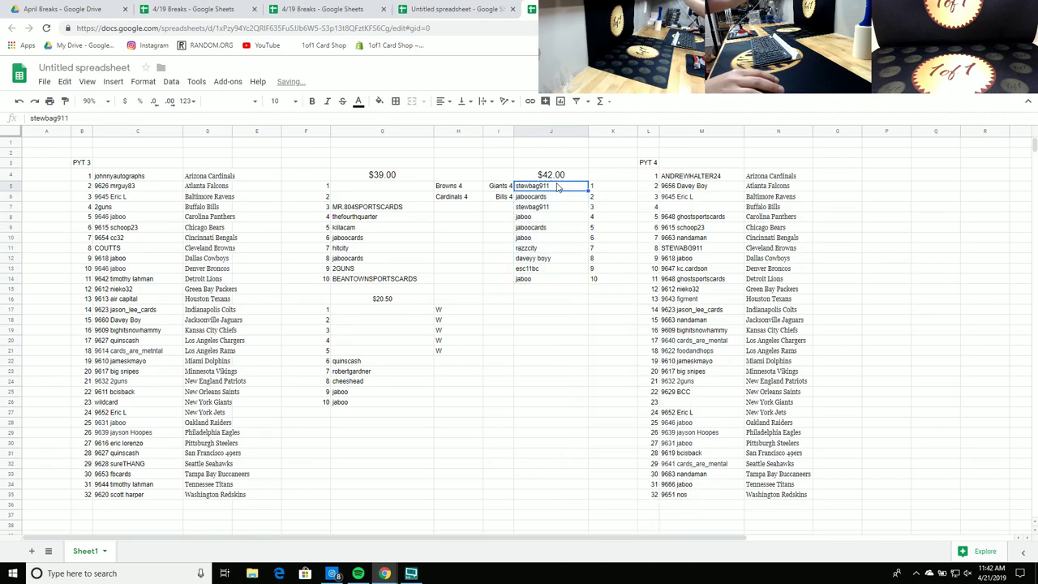
pyautogui.moveTo(556, 181); pyautogui.dragTo(702, 402)
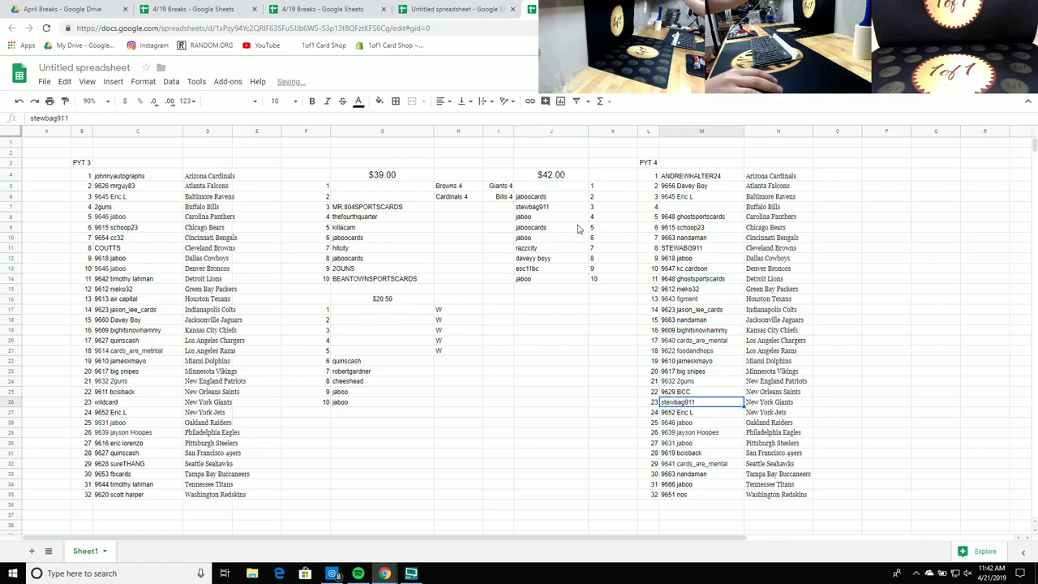
pyautogui.click(565, 201)
pyautogui.moveTo(566, 198); pyautogui.dragTo(705, 207)
pyautogui.click(909, 213)
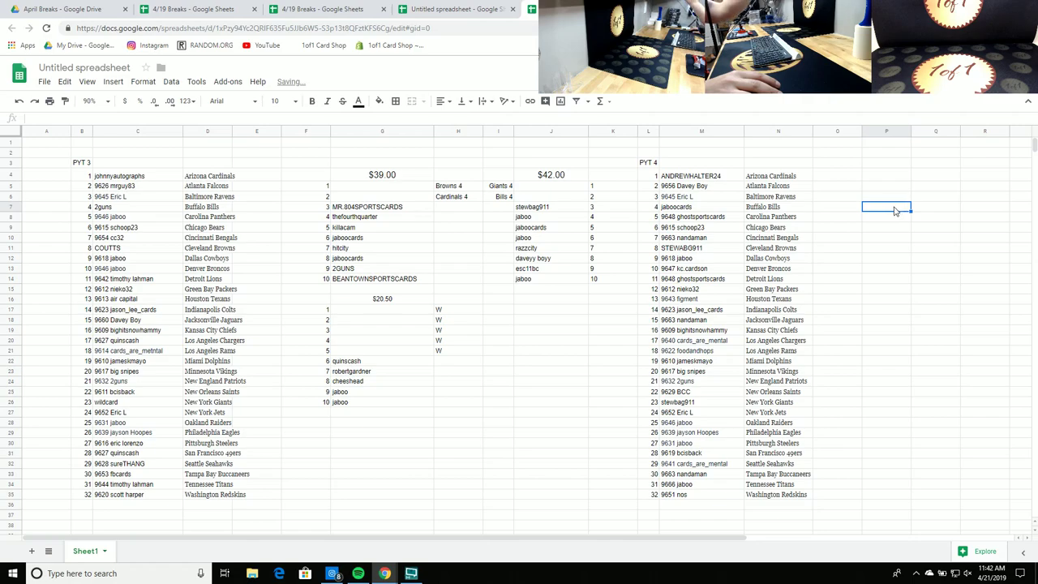
# Step: Delete the temporary list block F4:J28 and the leftover numbers 1–10 in K5:K14
pyautogui.moveTo(326, 176)
pyautogui.mouseDown()
pyautogui.moveTo(549, 213)
pyautogui.moveTo(586, 428)
pyautogui.mouseUp()
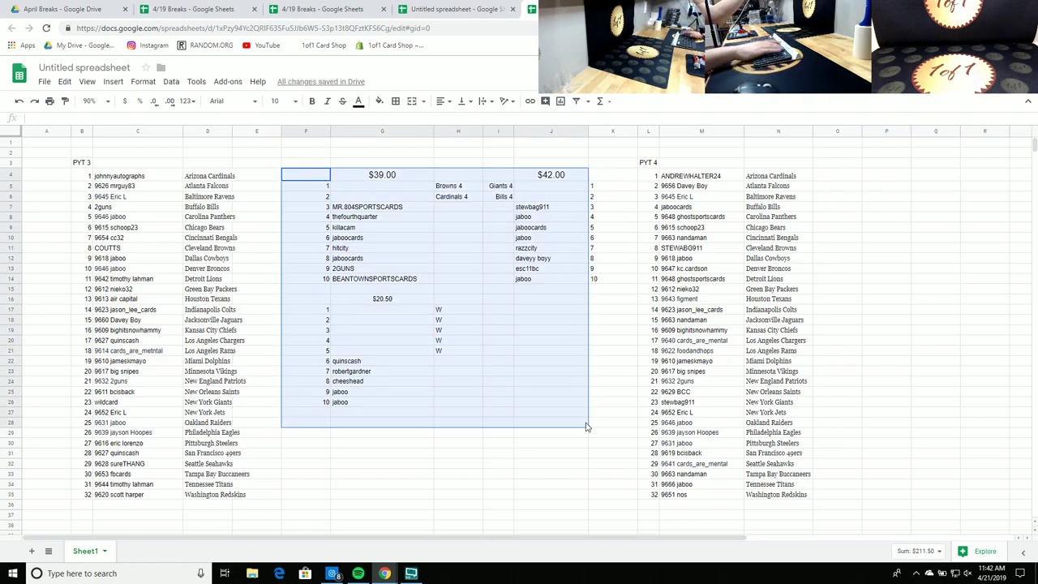
pyautogui.press('Delete')
pyautogui.moveTo(604, 293); pyautogui.dragTo(599, 162)
pyautogui.press('Delete')
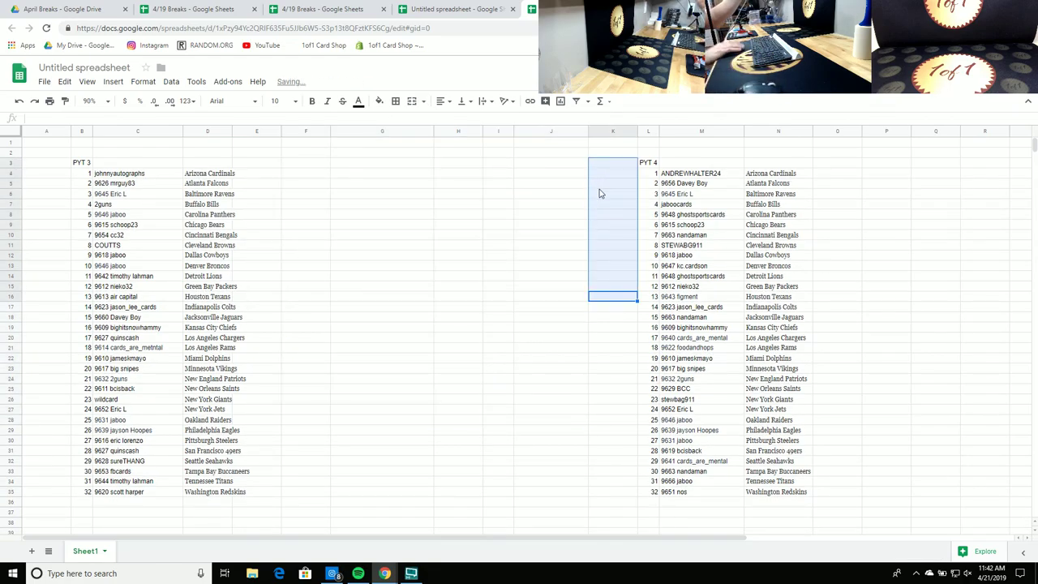